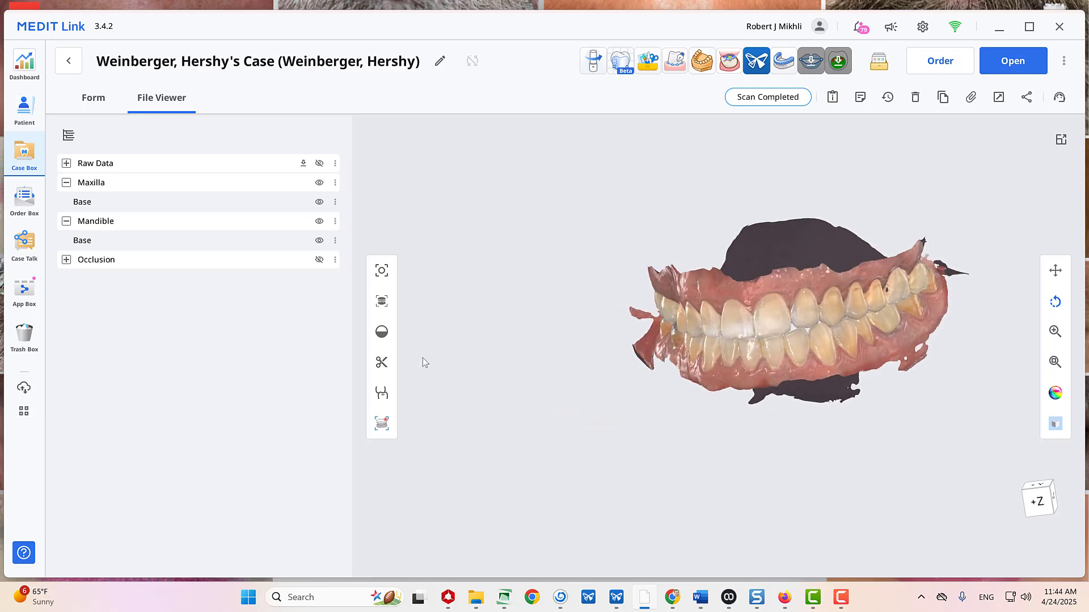
- Switch to Model Builder, confirm the maxilla and mandible scan assignment and start designating the base area
left_click_drag(780, 332, 753, 253)
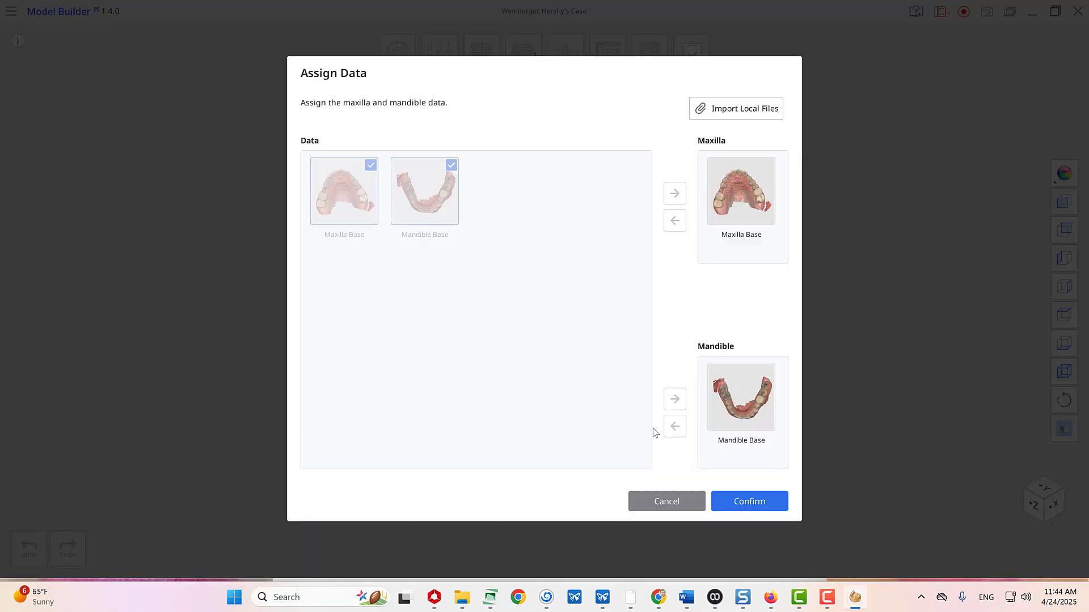
left_click(762, 510)
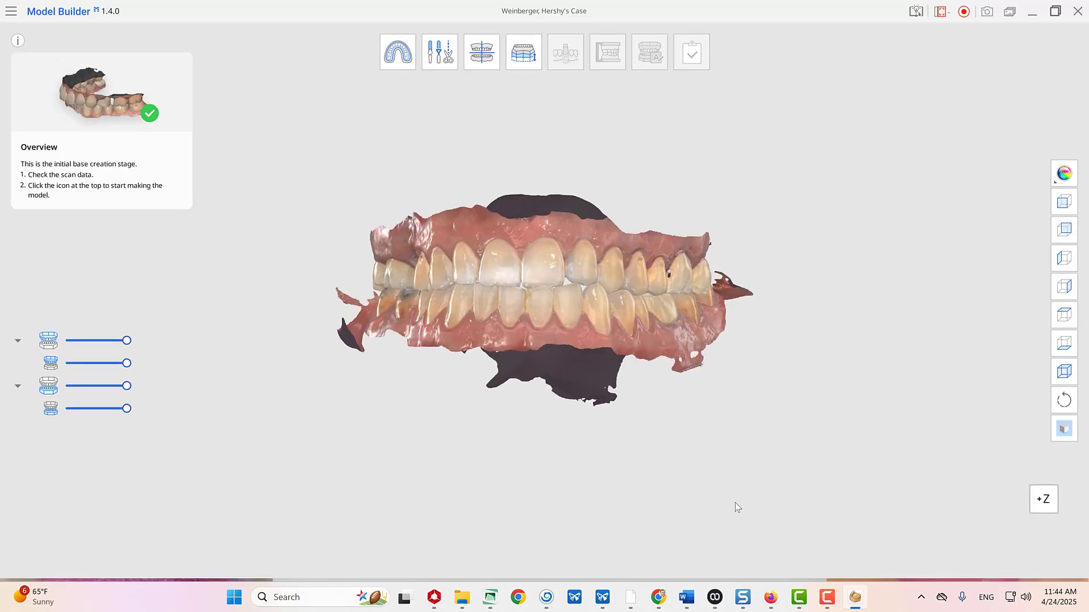
left_click(397, 52)
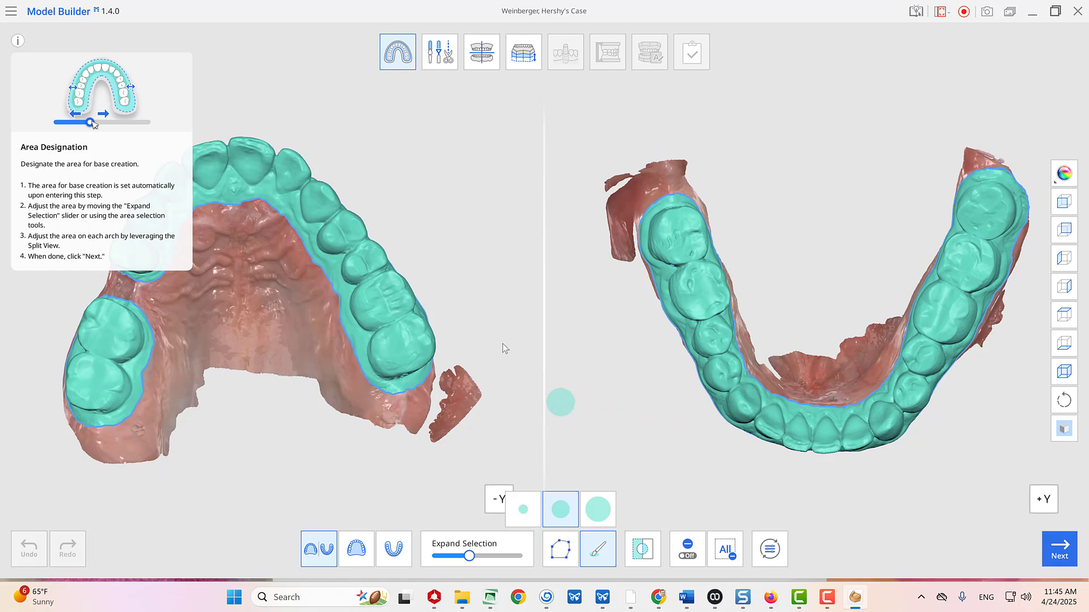
- Brush the missing-tooth gap into the maxilla's base area so the two separate selected regions join
mouse_move(422, 233)
right_mouse_down()
mouse_move(469, 238)
mouse_move(562, 221)
mouse_move(308, 267)
right_mouse_up()
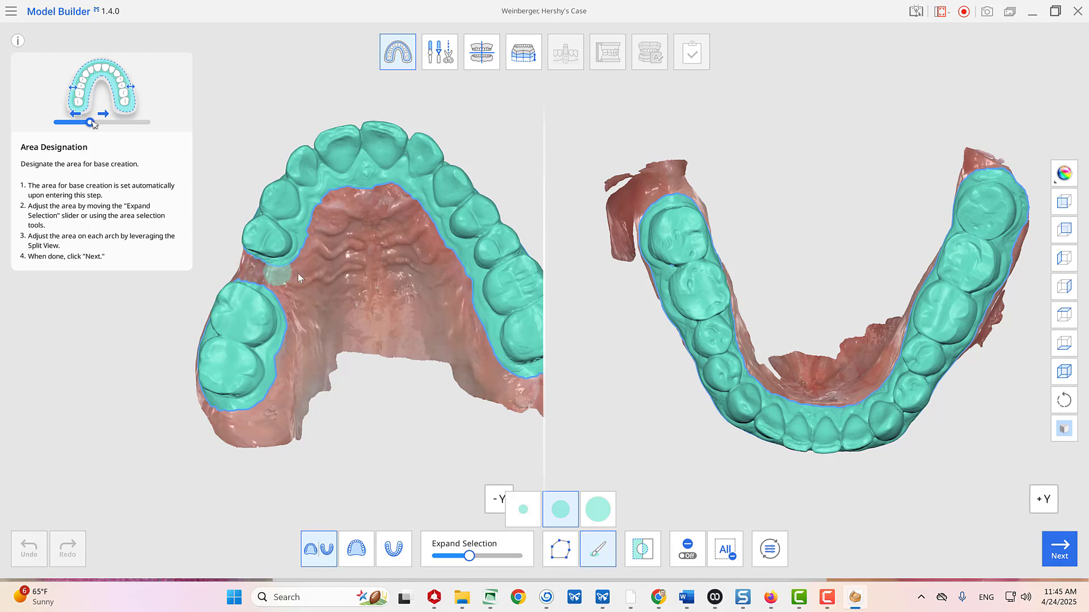
mouse_move(350, 372)
right_mouse_down()
mouse_move(414, 381)
mouse_move(318, 299)
right_mouse_up()
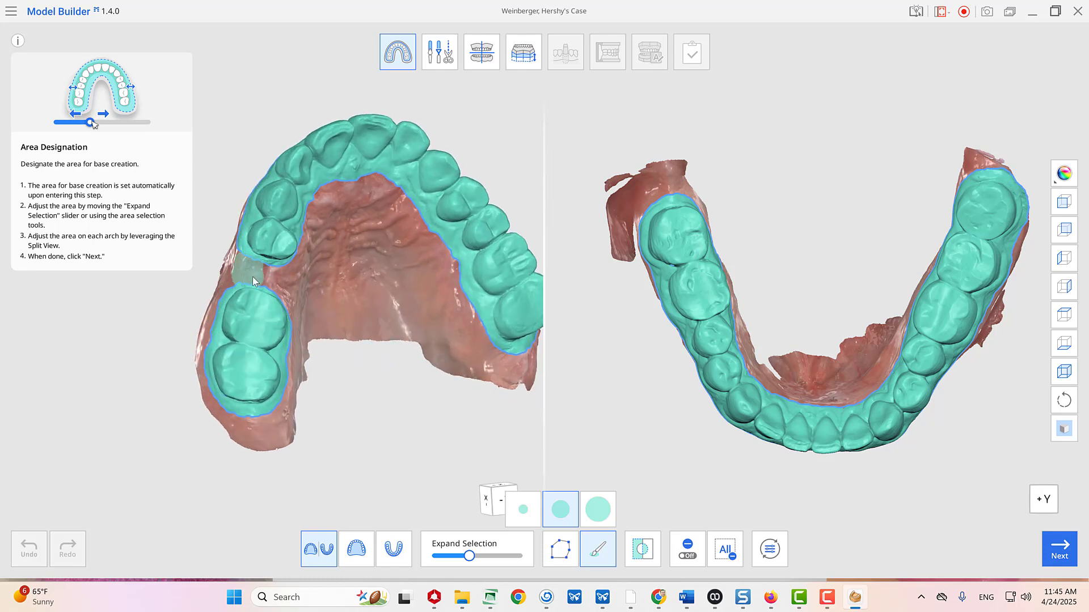
left_click(274, 271)
mouse_move(248, 290)
right_mouse_down()
mouse_move(196, 282)
mouse_move(203, 276)
right_mouse_up()
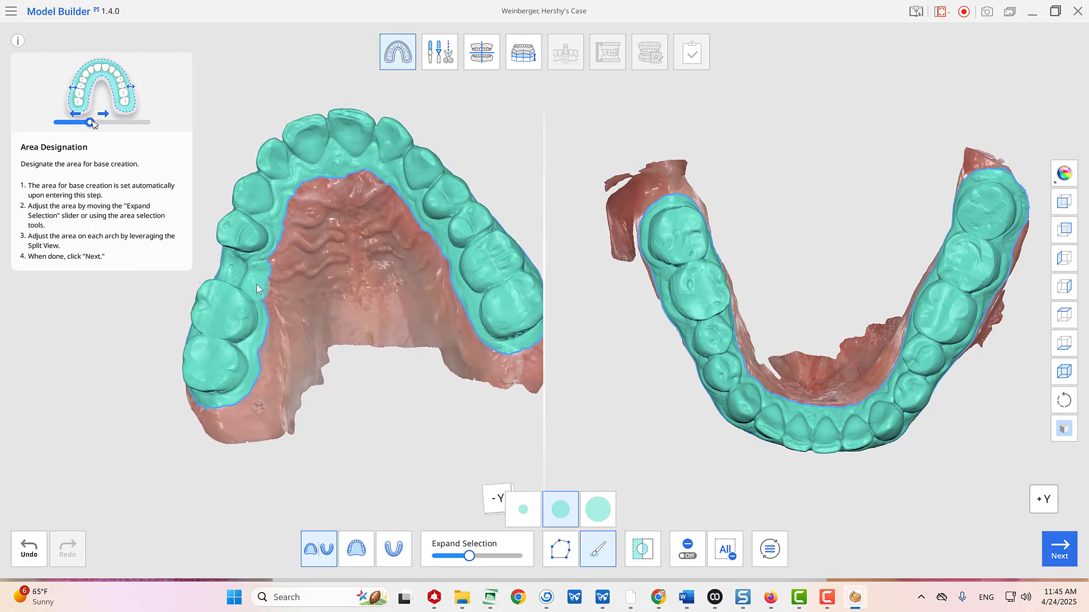
left_click(258, 259)
- Brush along the outer side of the maxilla's gap to extend the base area, and check the mandible's selection from the front
right_click_drag(277, 266, 420, 441)
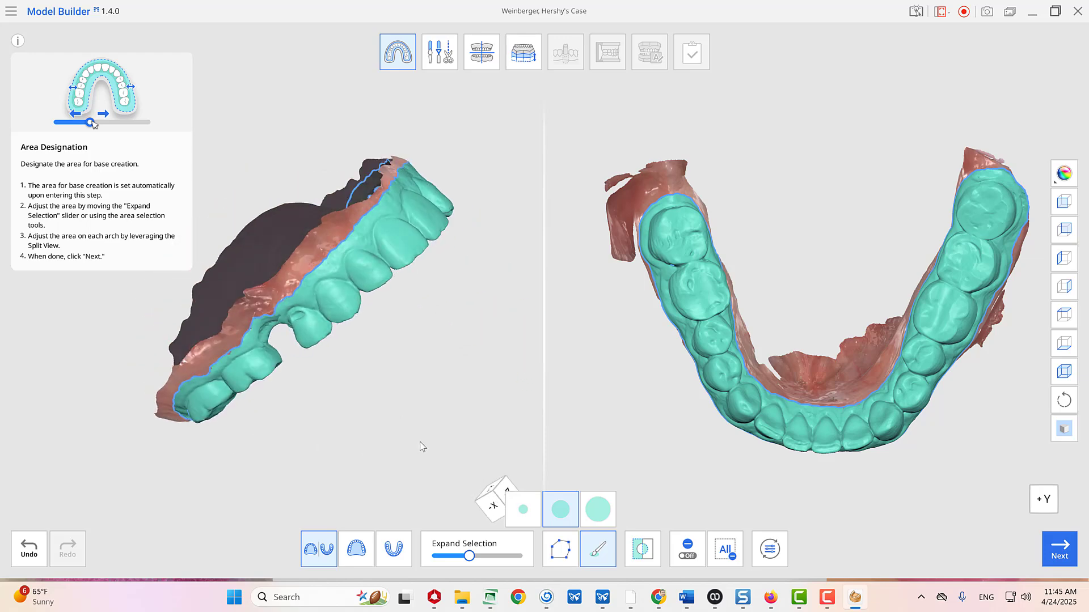
right_click_drag(217, 431, 200, 386)
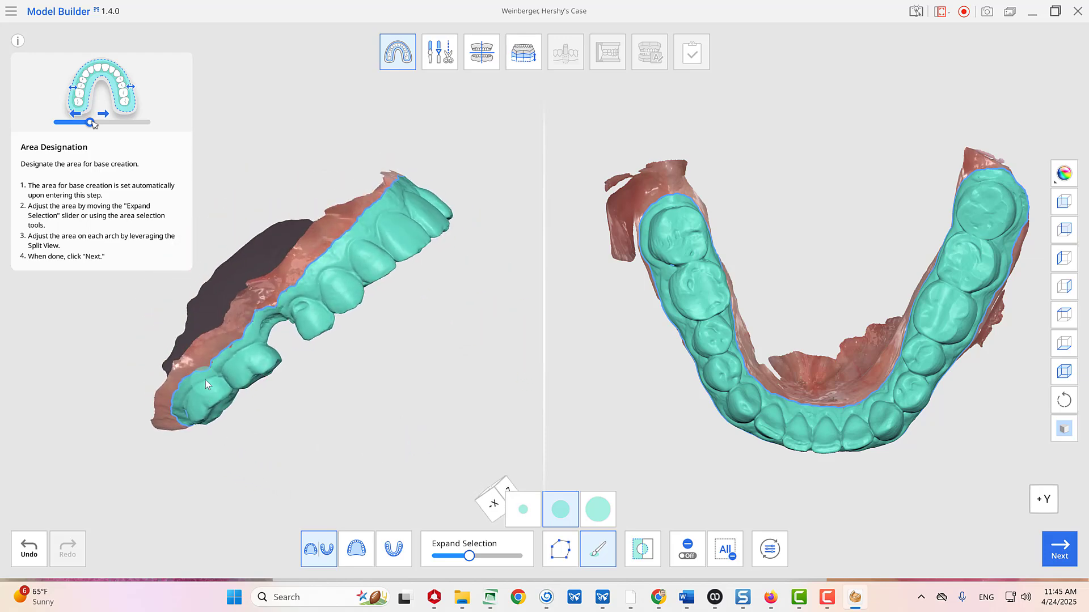
left_click_drag(216, 380, 236, 370)
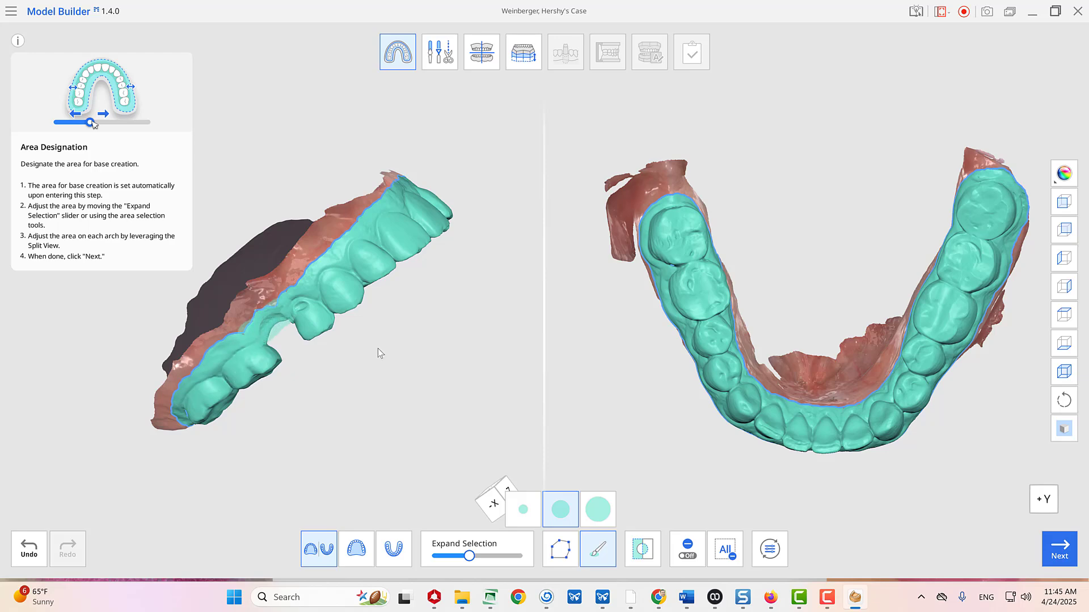
right_click_drag(489, 350, 314, 146)
right_click_drag(821, 246, 814, 48)
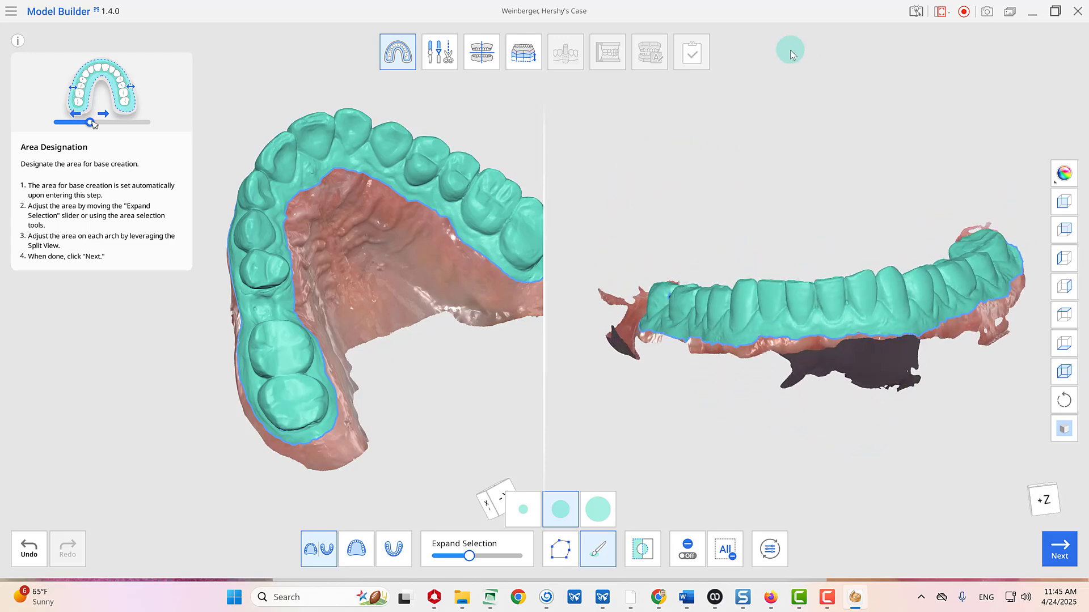
right_click_drag(782, 140, 796, 285)
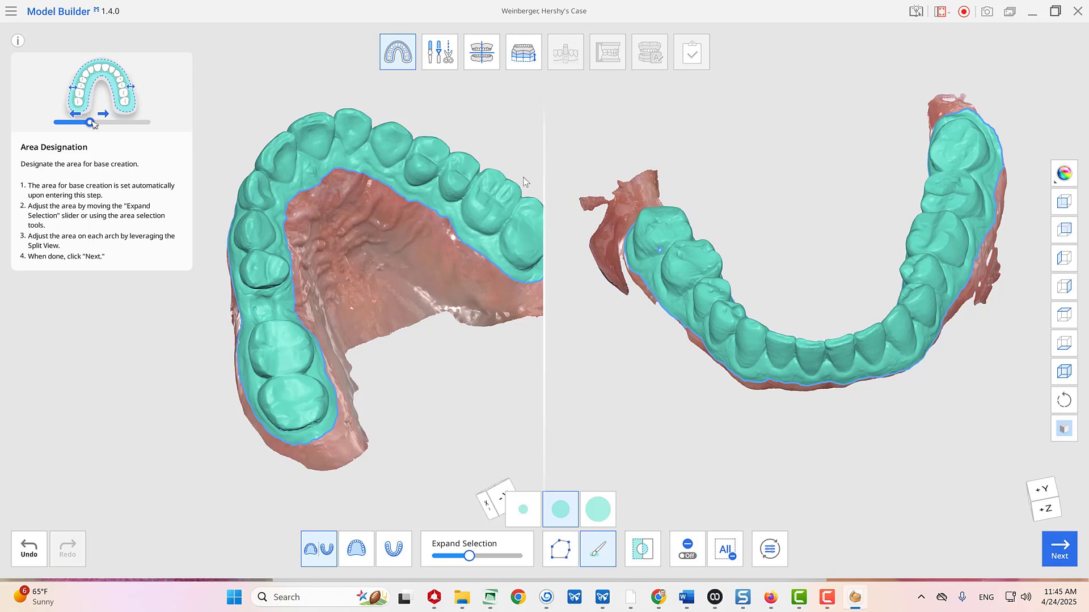
- Apply the designated areas and proceed through Data Editing and Data Alignment to Base Creation
left_click(457, 61)
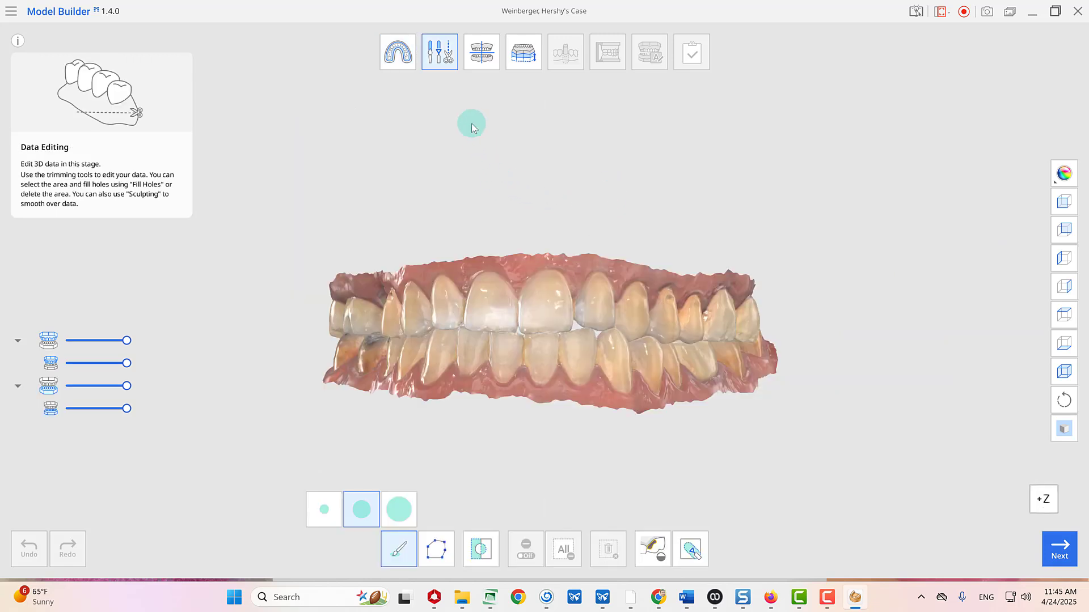
left_click(477, 56)
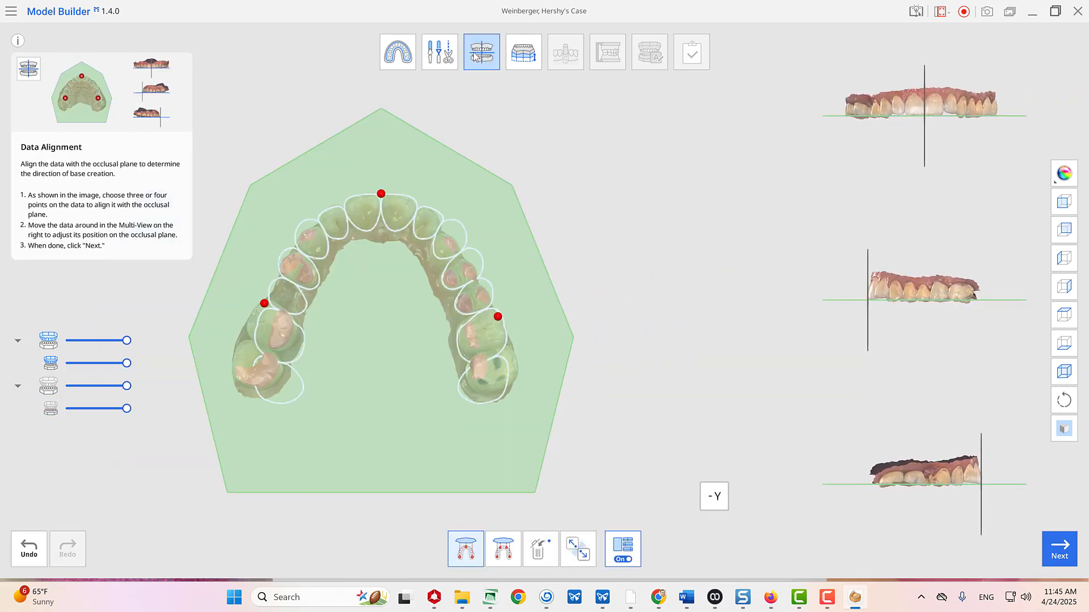
left_click(521, 56)
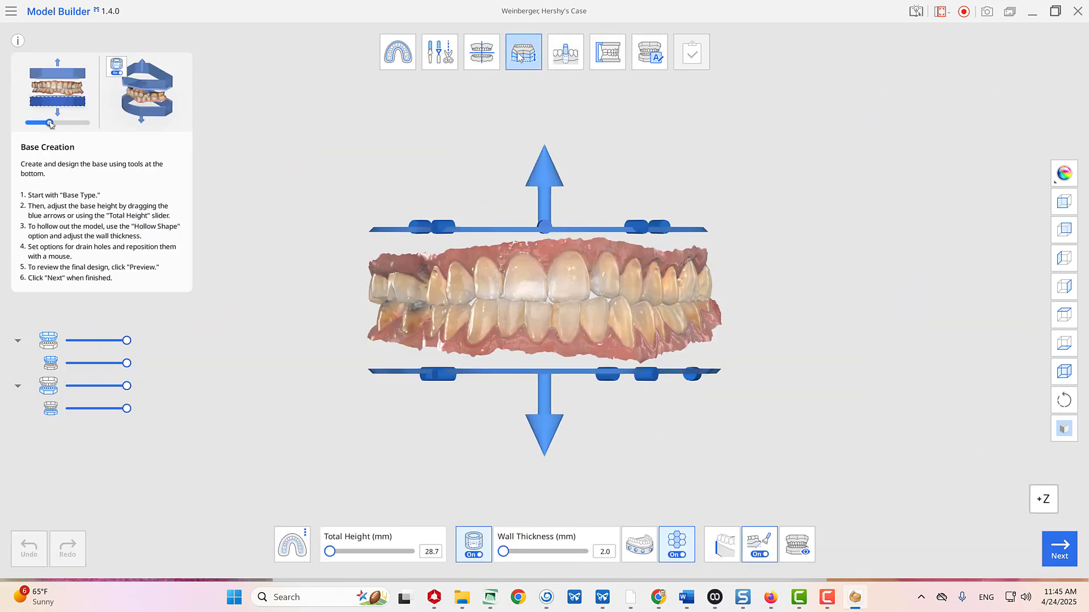
- Review the drain hole options and try the wider base outline, switching it back off
left_click(553, 174)
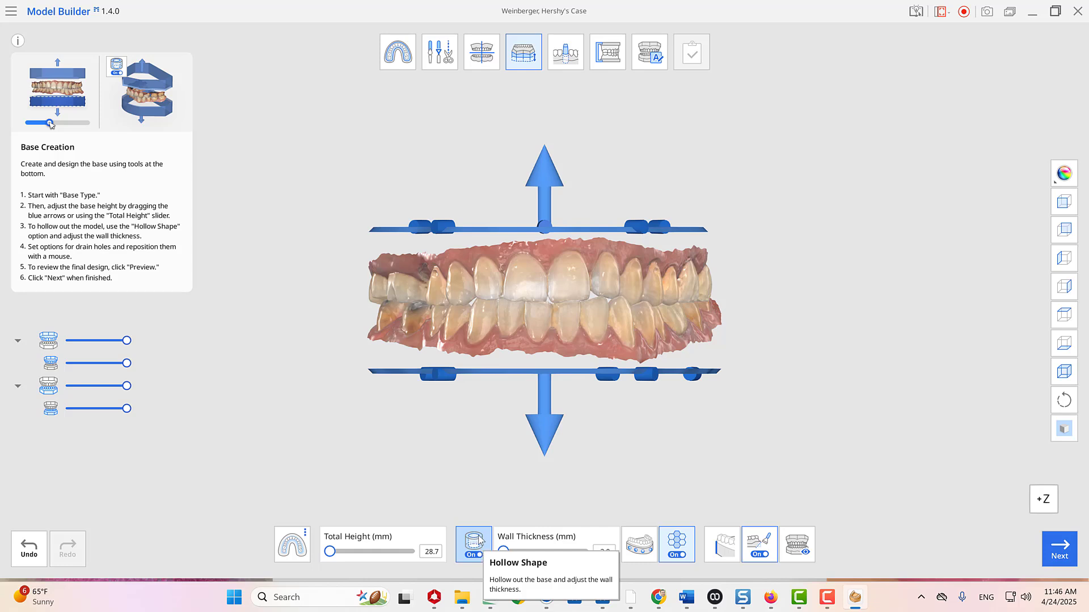
left_click(645, 552)
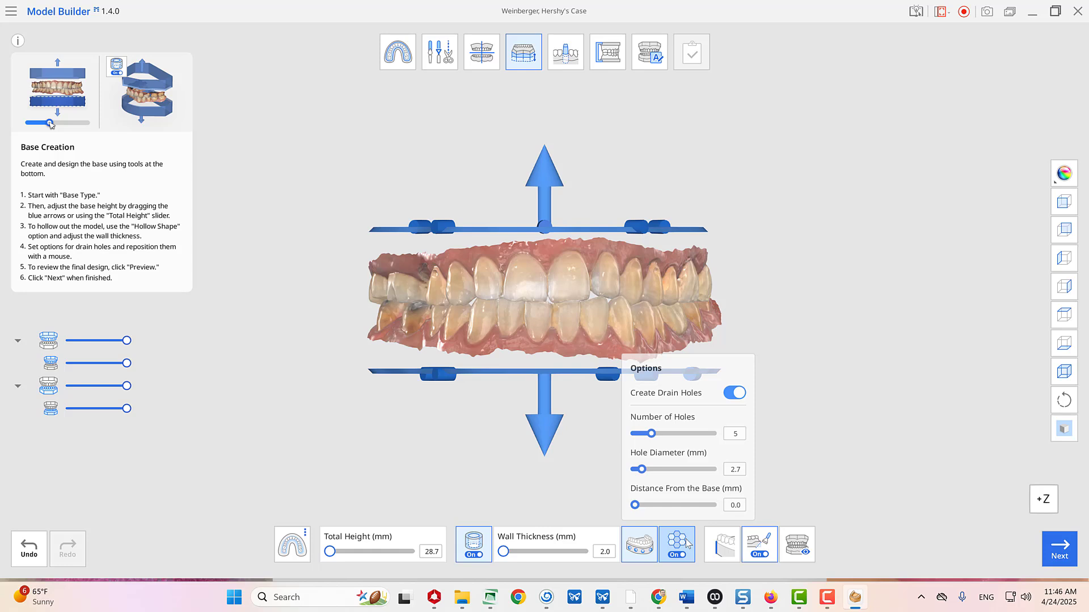
left_click(717, 555)
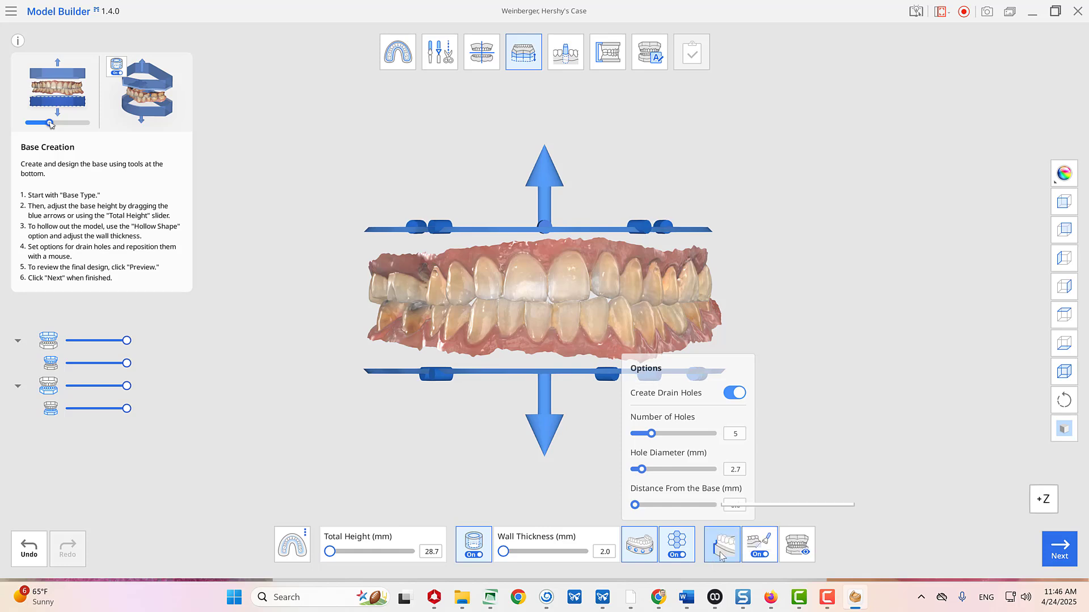
left_click(720, 555)
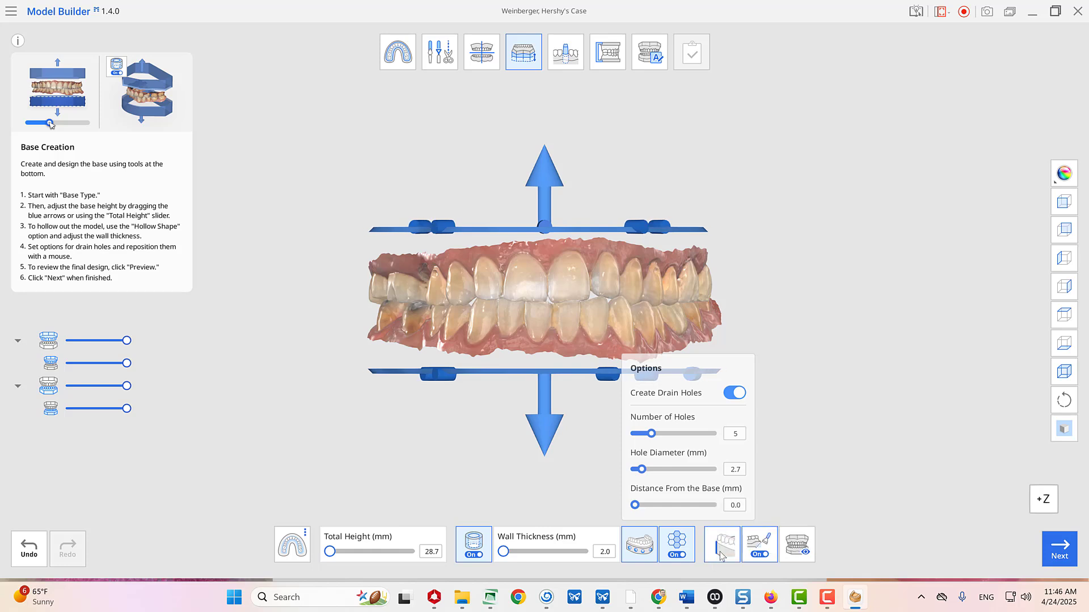
left_click(721, 554)
left_click(720, 555)
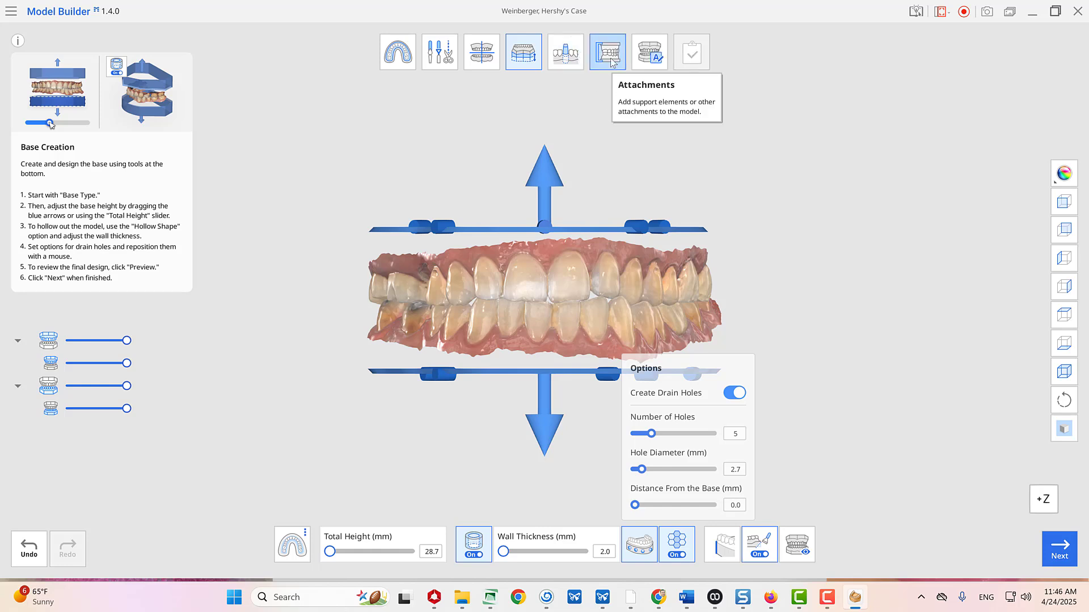
- Generate the bases for labeling and shorten the upper base label to only the patient's name
left_click(652, 59)
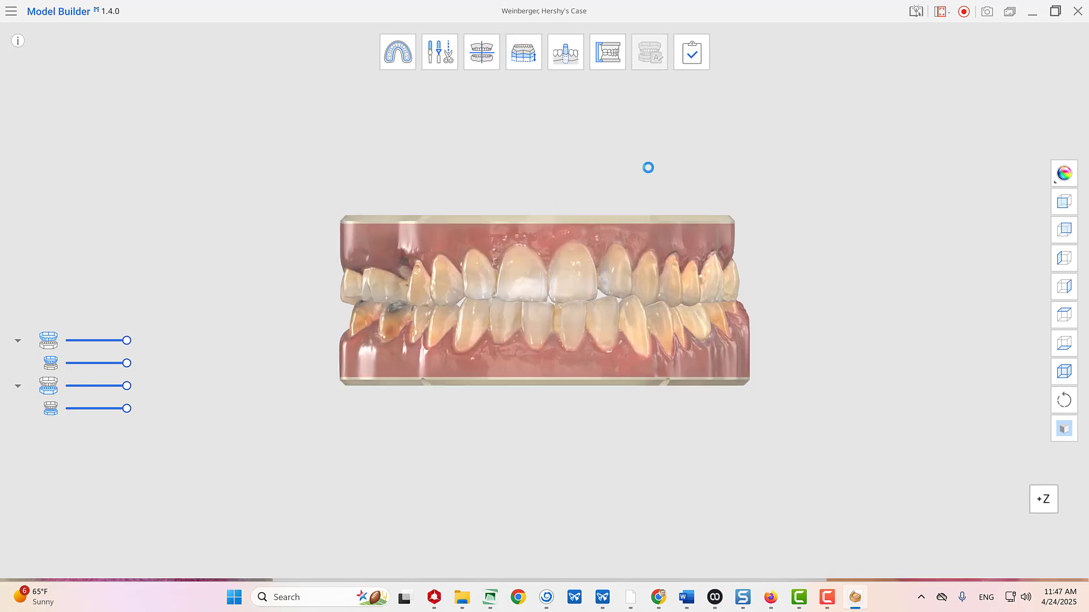
right_click_drag(304, 267, 656, 272)
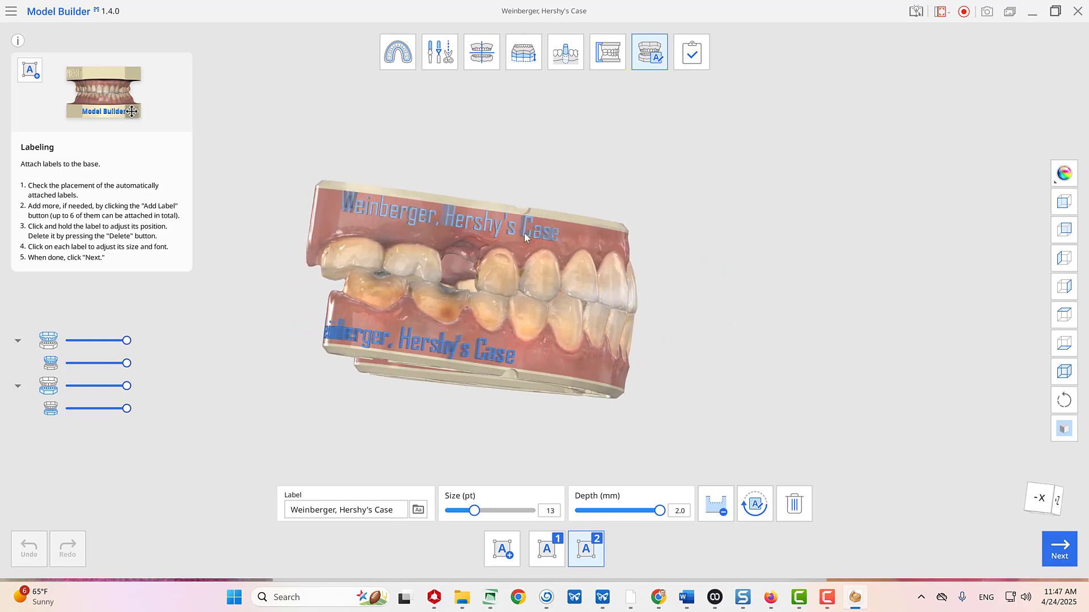
left_click_drag(374, 510, 384, 511)
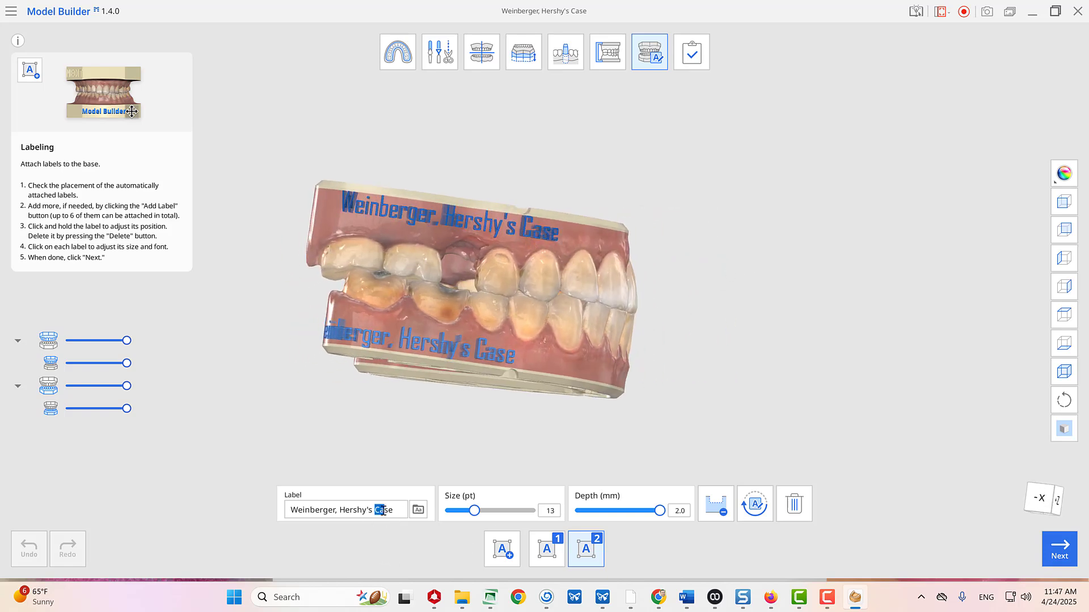
left_click(383, 511)
key("BackSpace")
key("BackSpace")
key("BackSpace")
key("BackSpace")
key("BackSpace")
key("BackSpace")
key("BackSpace")
key("BackSpace")
key("BackSpace")
key("BackSpace")
key("BackSpace")
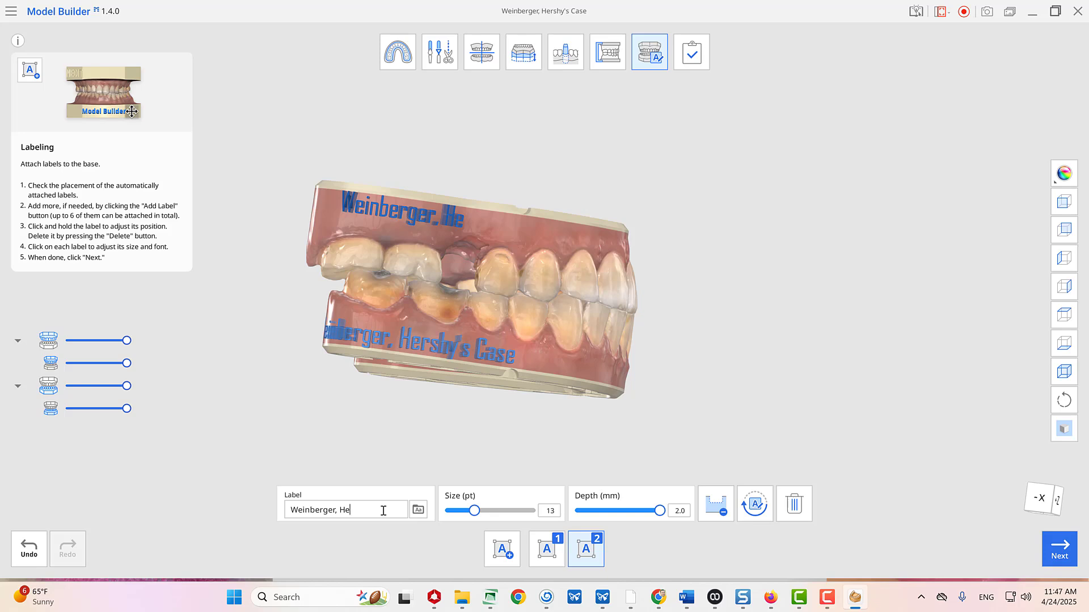
type("rshy")
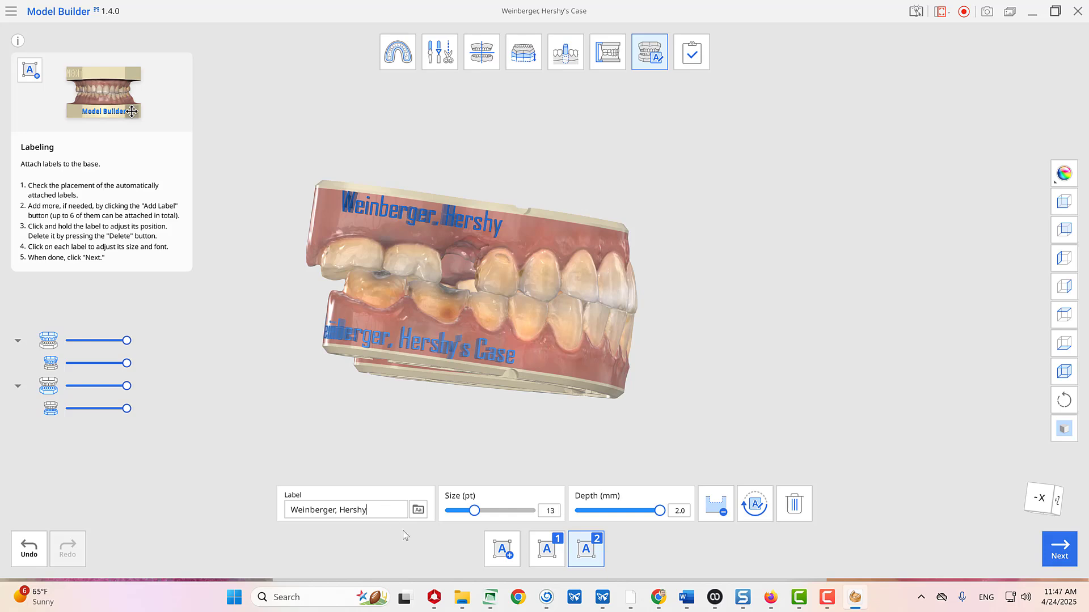
- Shorten the lower base label to only the patient's name by removing the "'s Case" ending
left_click(447, 347)
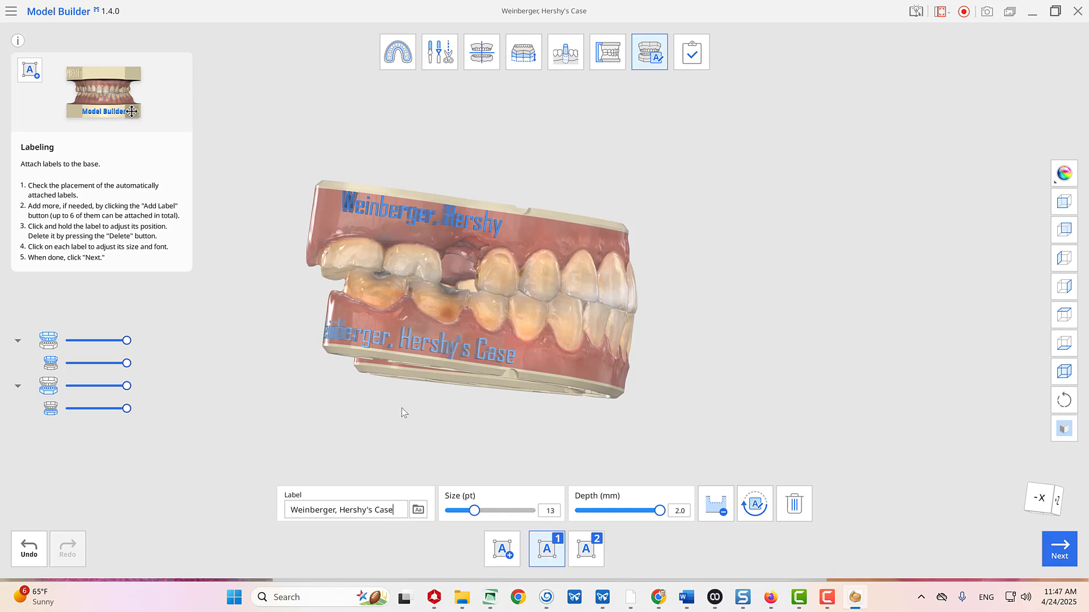
left_click_drag(394, 510, 366, 510)
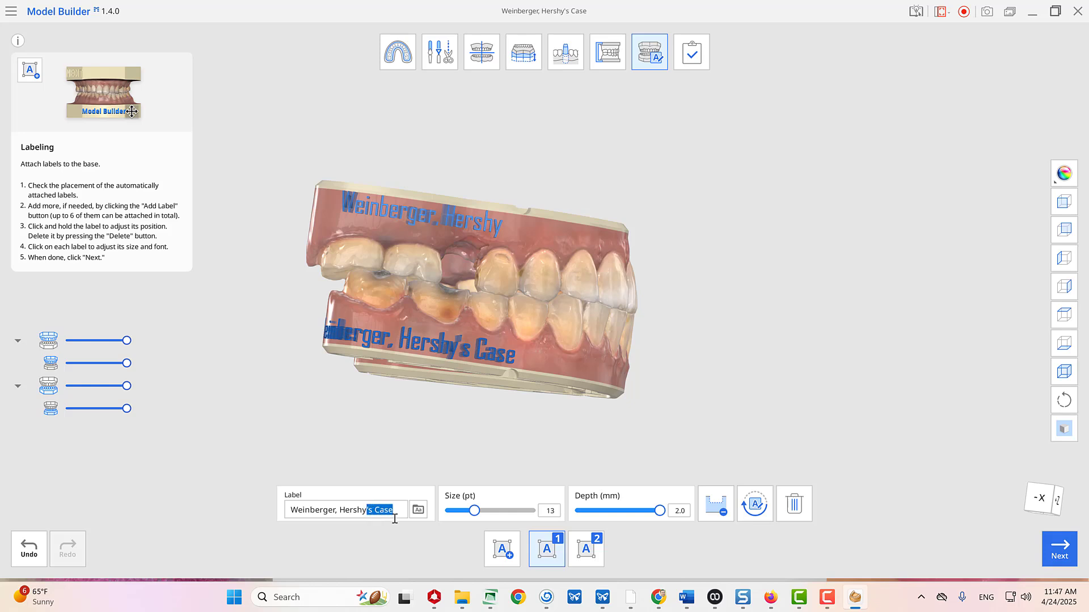
key("BackSpace")
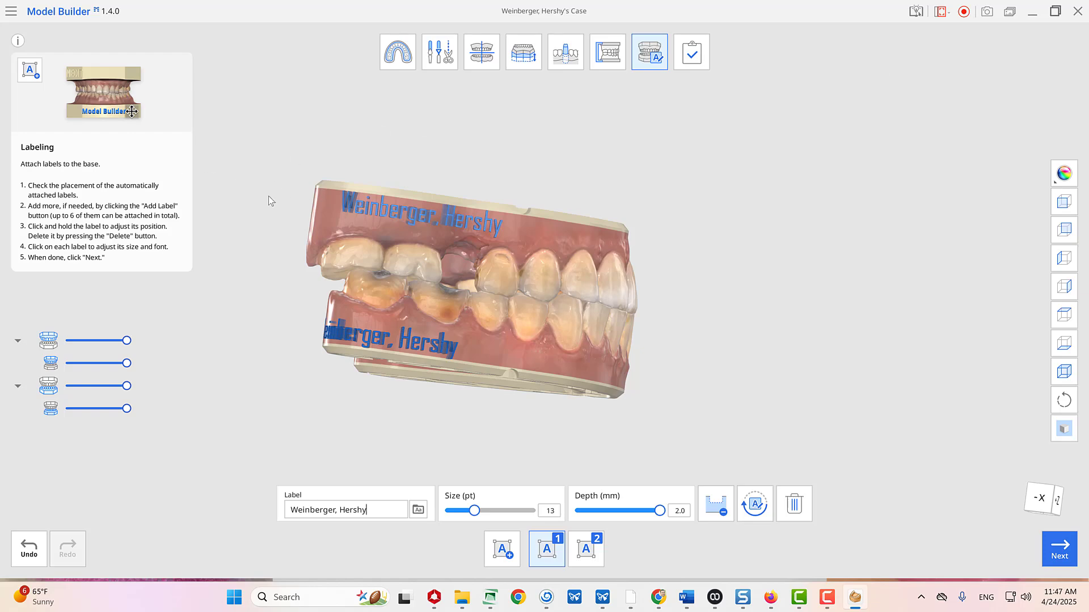
- Move the lower label to the middle of the mandible base's inner, tongue-side wall
right_click_drag(267, 196, 523, 364)
left_click_drag(448, 323, 375, 295)
right_click_drag(168, 387, 354, 482)
left_click_drag(382, 347, 396, 352)
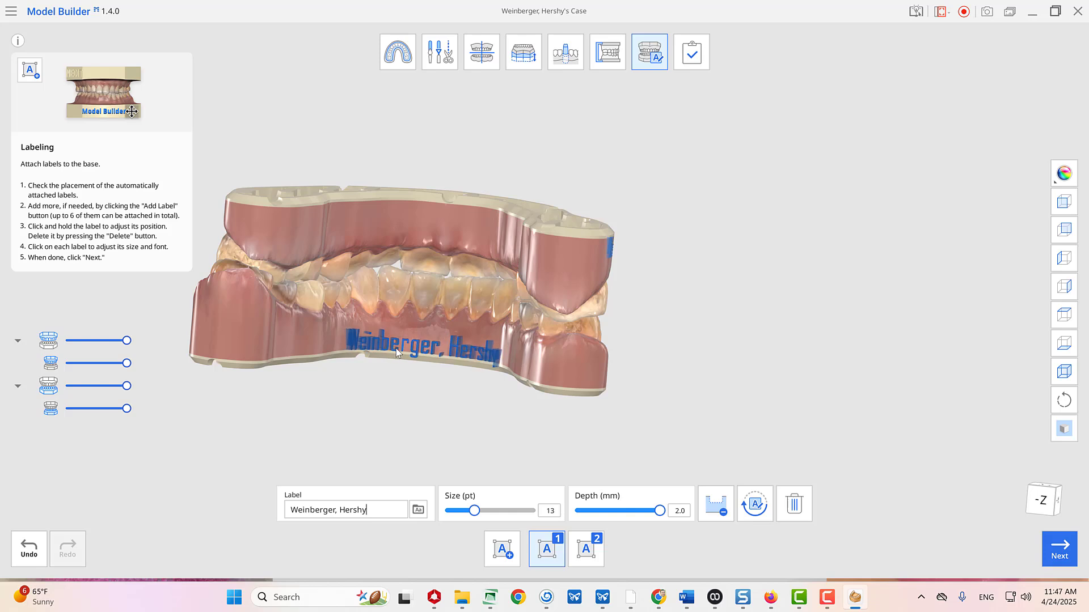
- Move the upper label to the middle of the maxilla base's inner wall, above the lower label
right_click_drag(580, 344, 492, 237)
left_click_drag(489, 238, 401, 220)
right_click_drag(279, 445, 458, 274)
left_click_drag(412, 270, 426, 257)
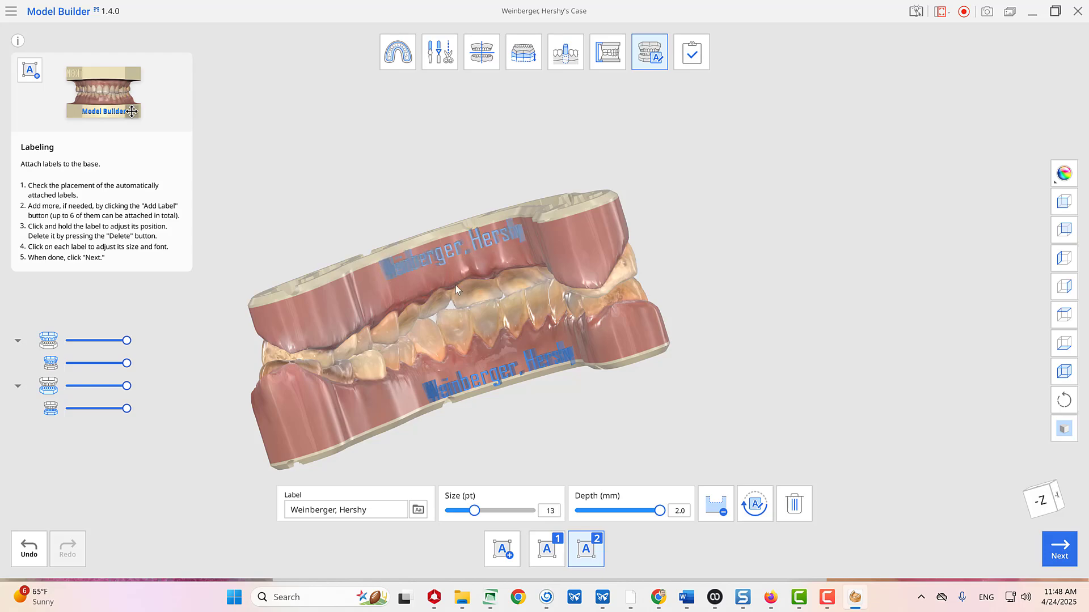
- Try raised lettering for the upper label, switch back to engraved and inspect both labels
right_click_drag(740, 356, 662, 381)
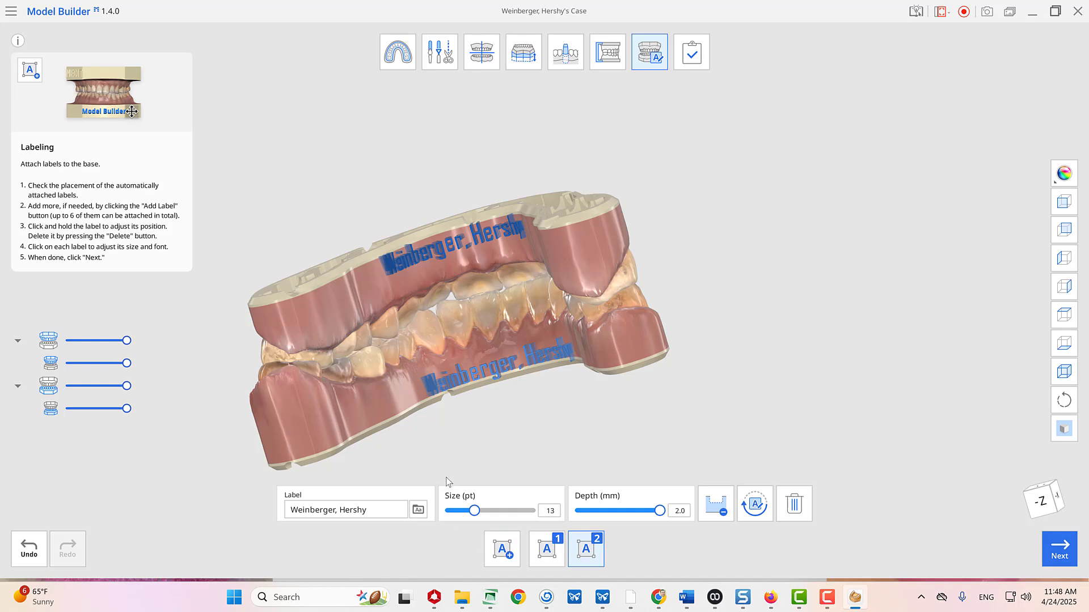
left_click(713, 514)
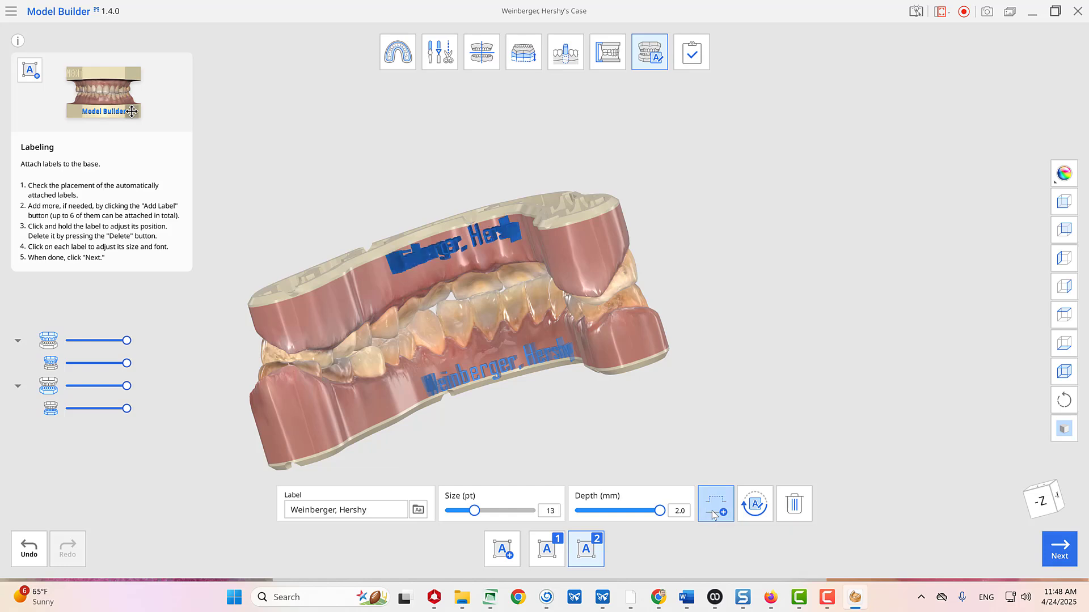
left_click(713, 514)
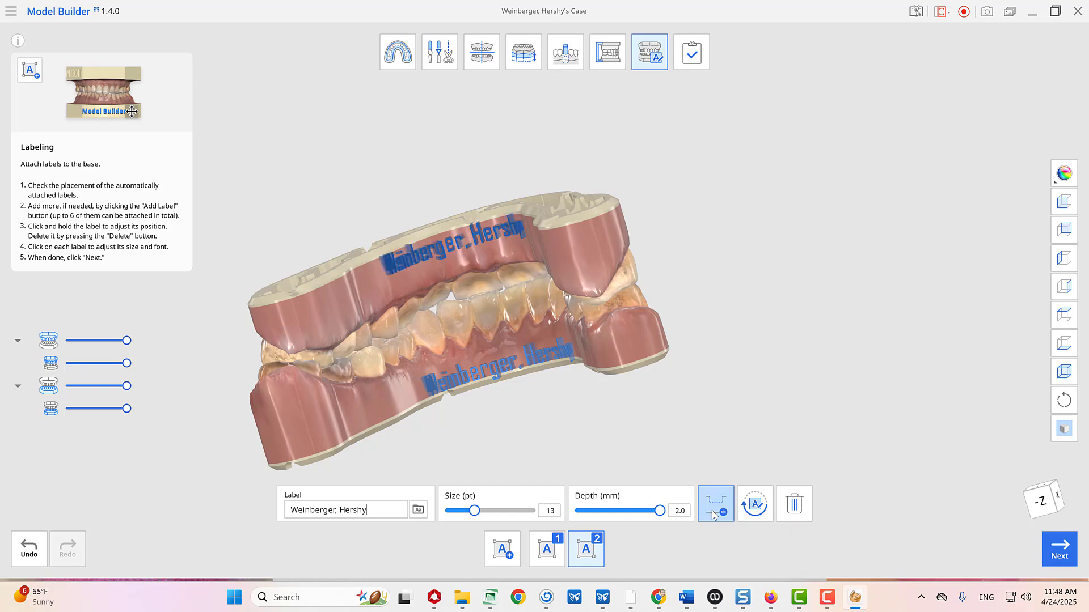
right_click_drag(451, 413, 532, 377)
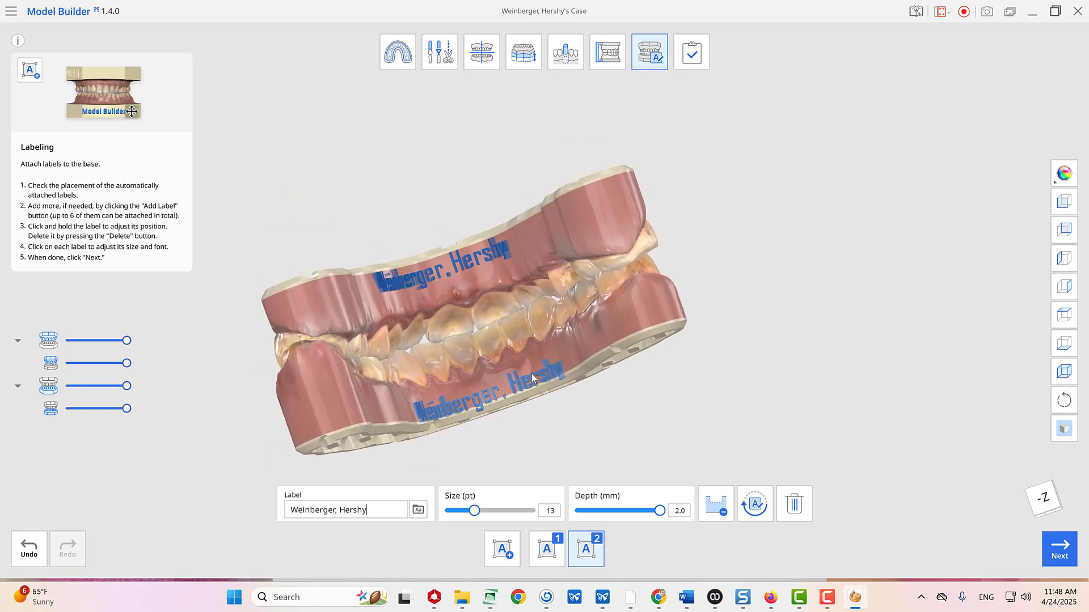
- Finish the labeling stage and save the project under the patient's name followed by "models for bleaching"
left_click(1056, 558)
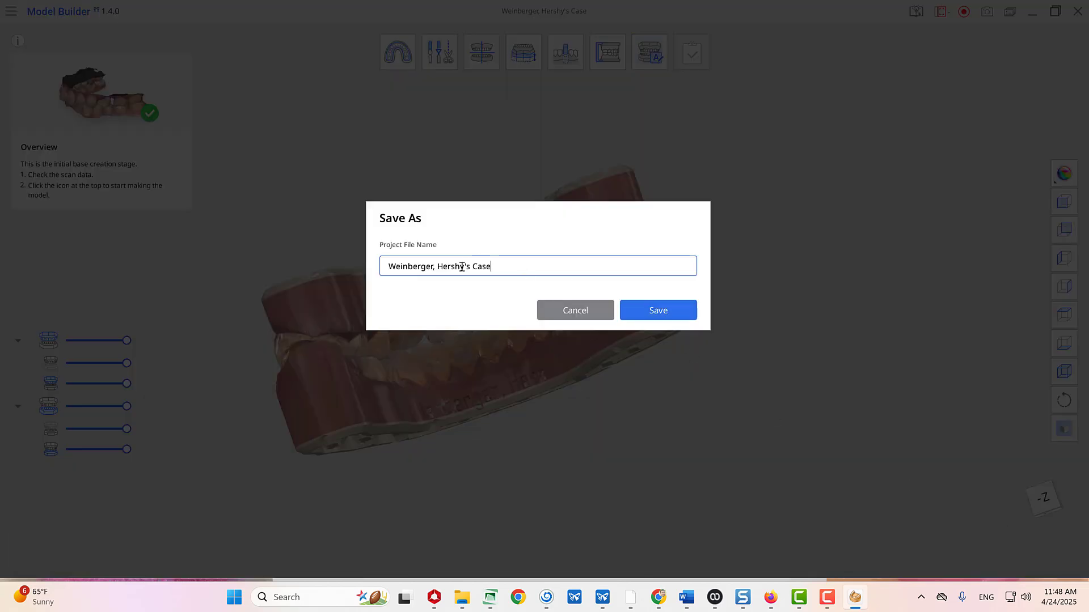
left_click_drag(469, 266, 508, 262)
key("BackSpace")
type("models for bleaching")
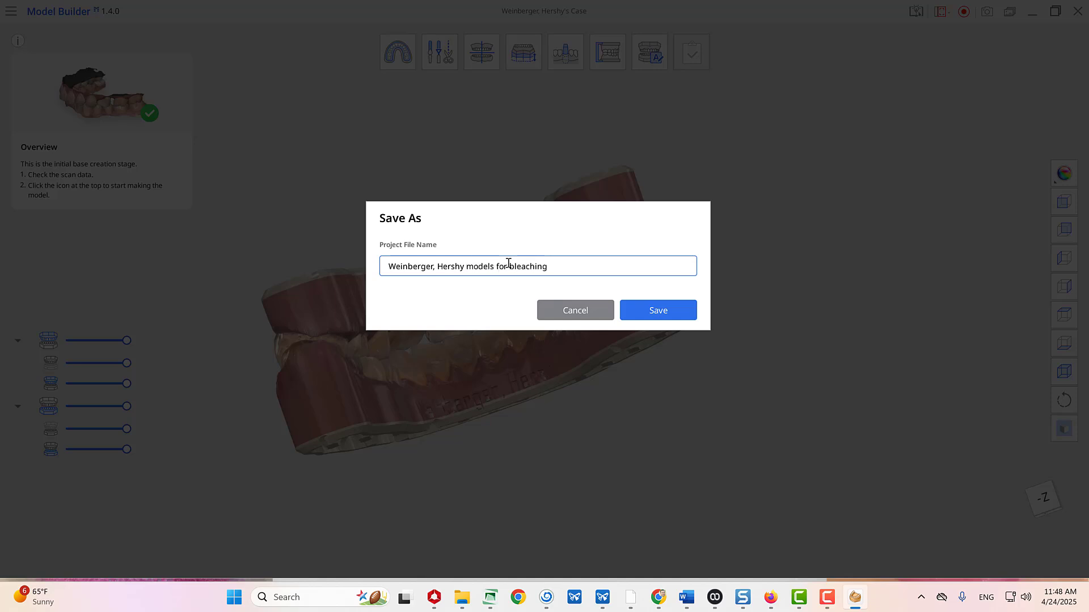
left_click(652, 310)
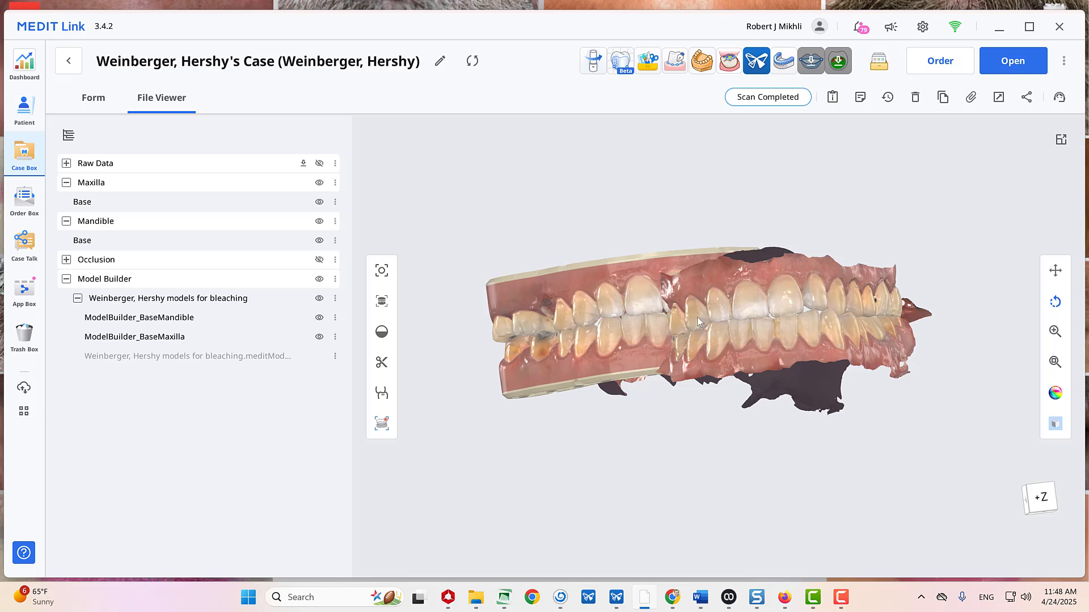
left_click_drag(597, 349, 717, 361)
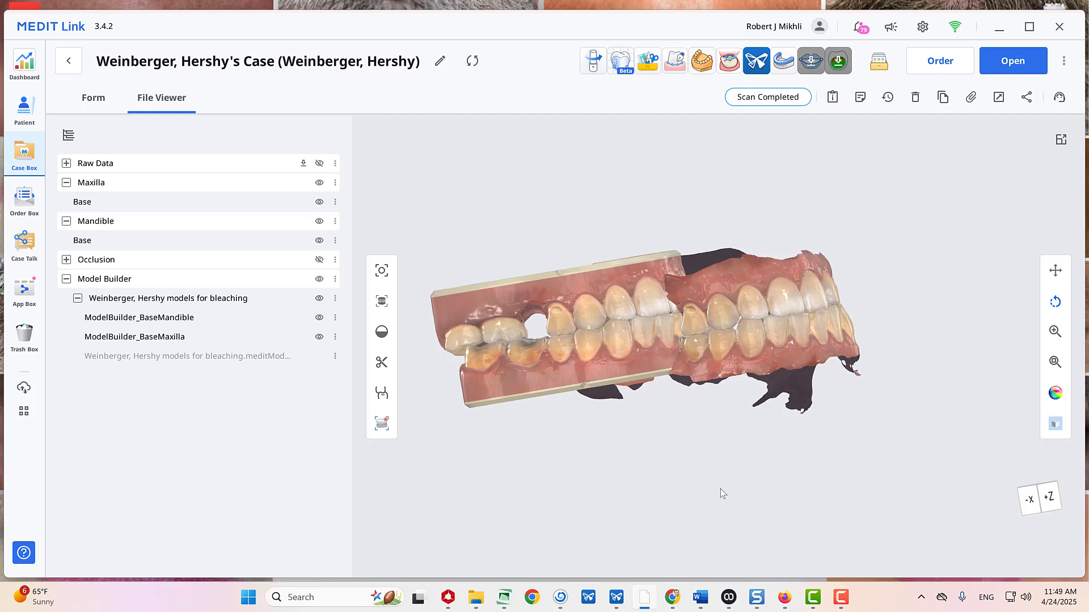
- Switch to PreForm, close its old job without saving and reopen the program with an empty build
left_click(617, 600)
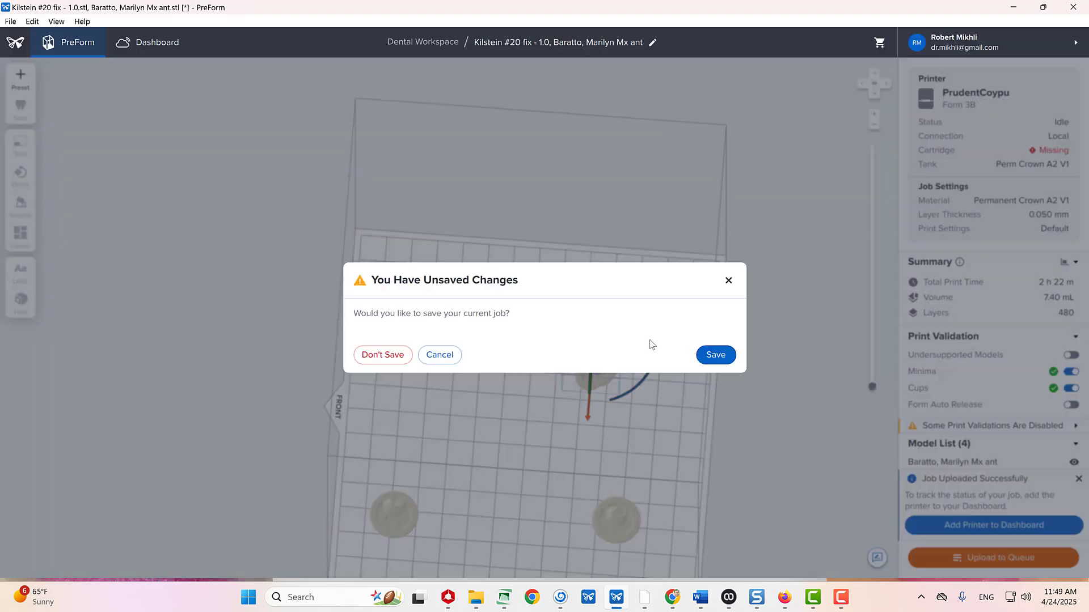
left_click(391, 352)
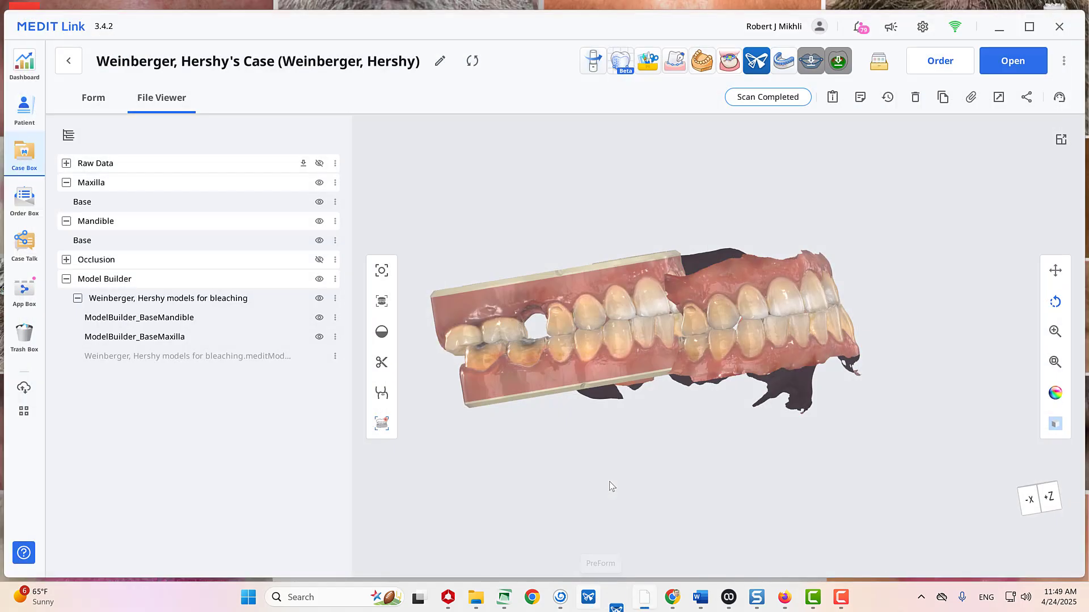
left_click(607, 595)
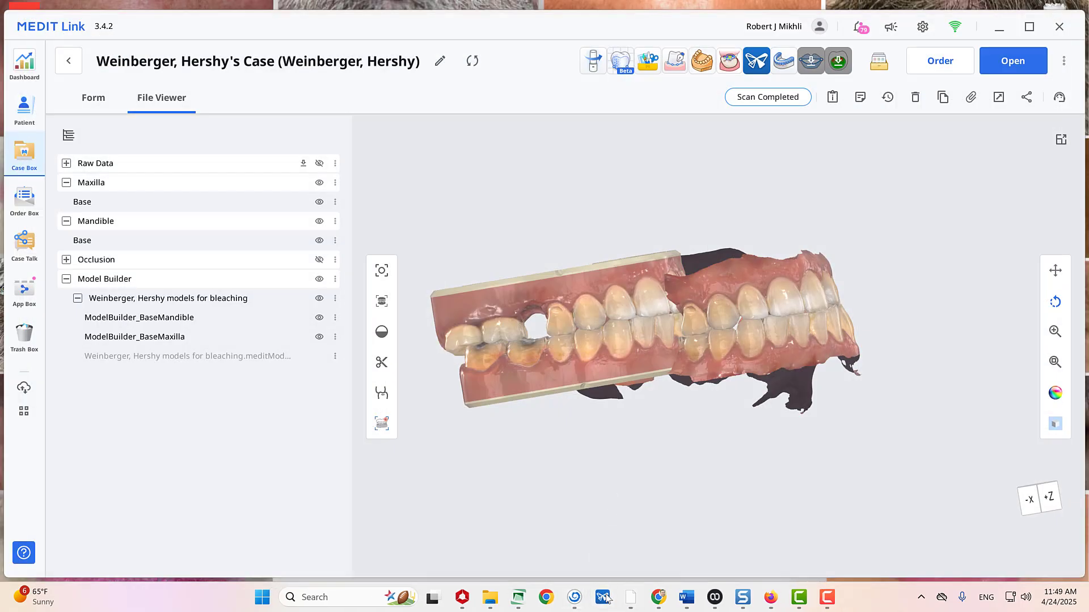
mouse_move(606, 597)
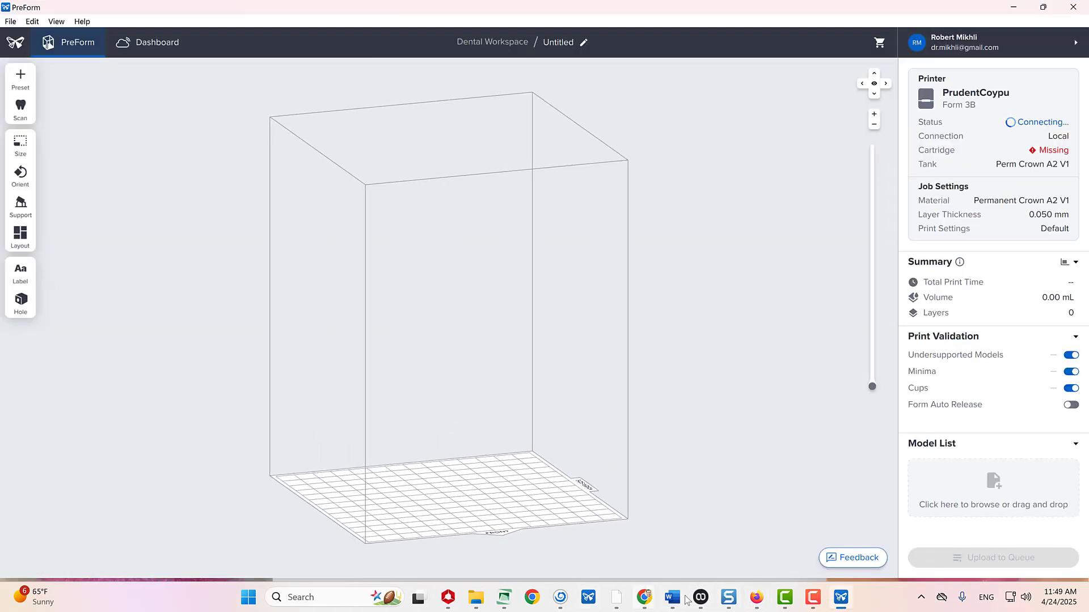
- Switch to Medit Link and set the case's export destination to the patient's own folder inside "#Patient (including photos)" on drive L
left_click(621, 600)
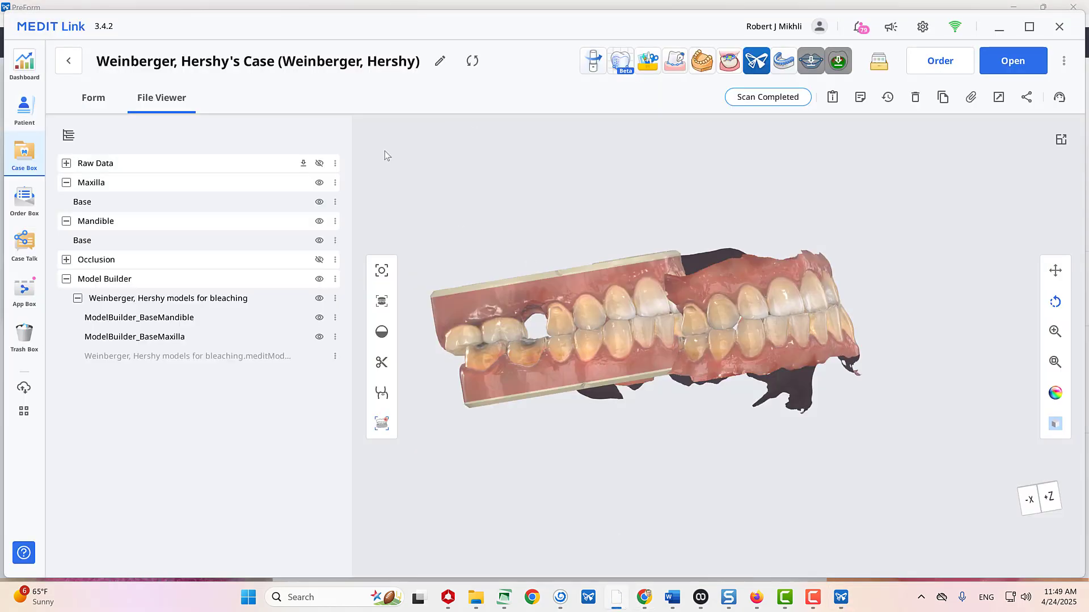
left_click(1000, 97)
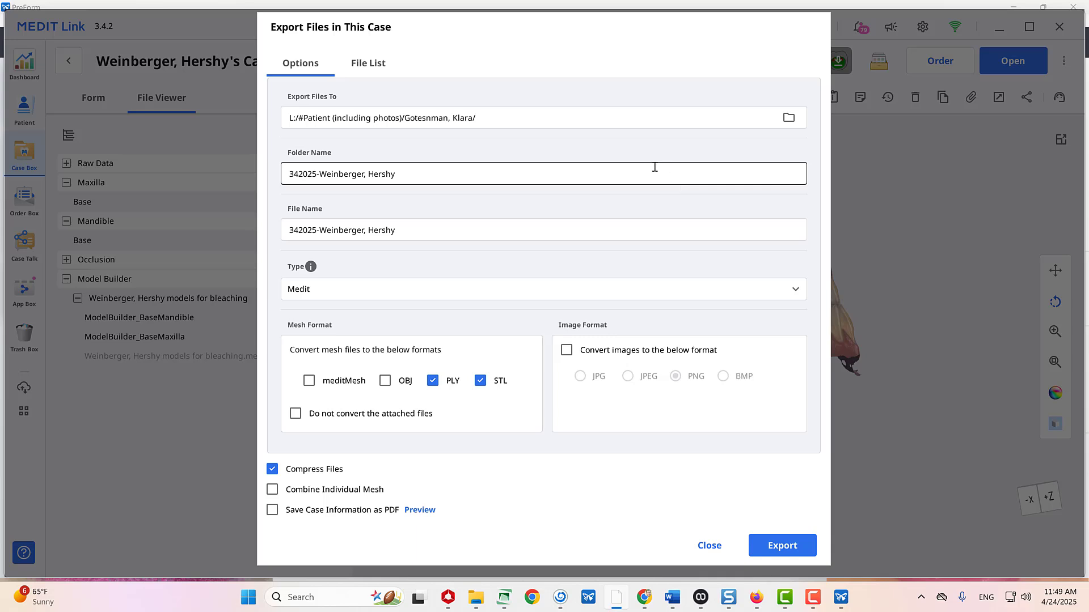
left_click(787, 120)
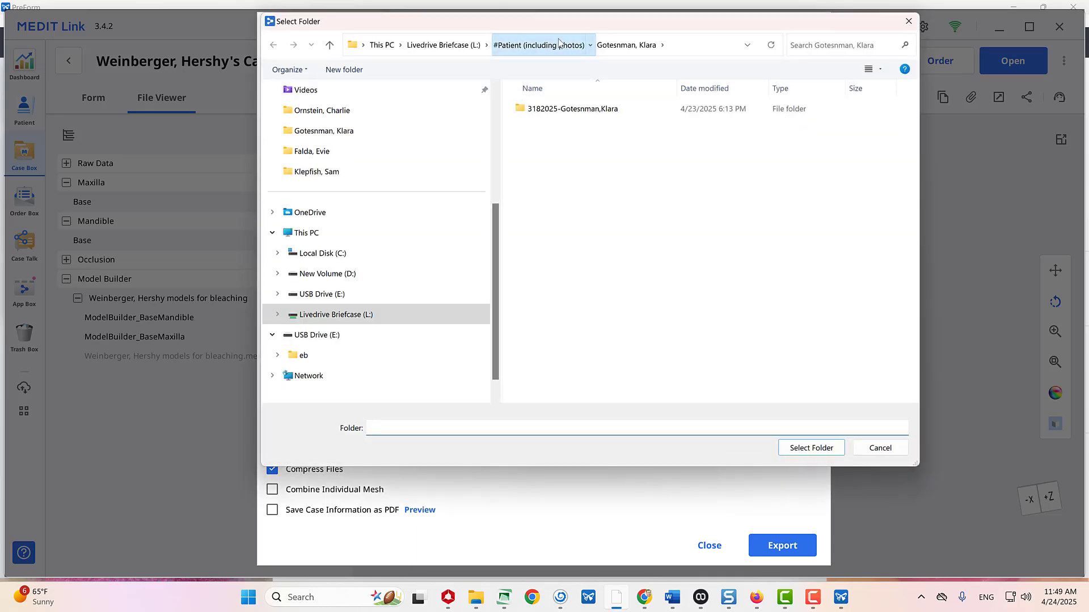
left_click(559, 44)
left_click(804, 47)
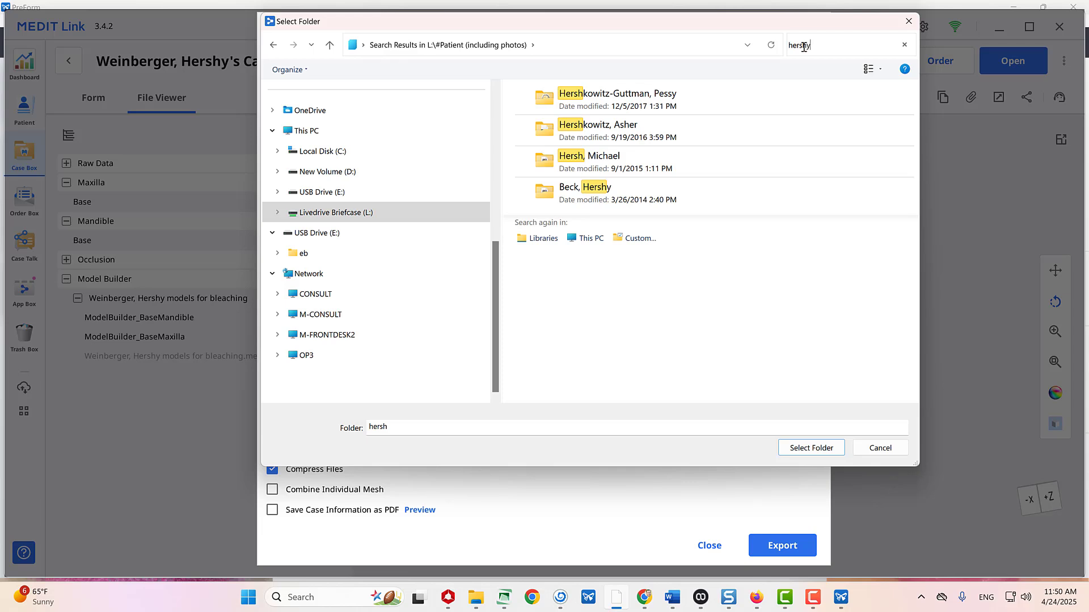
type("hershy")
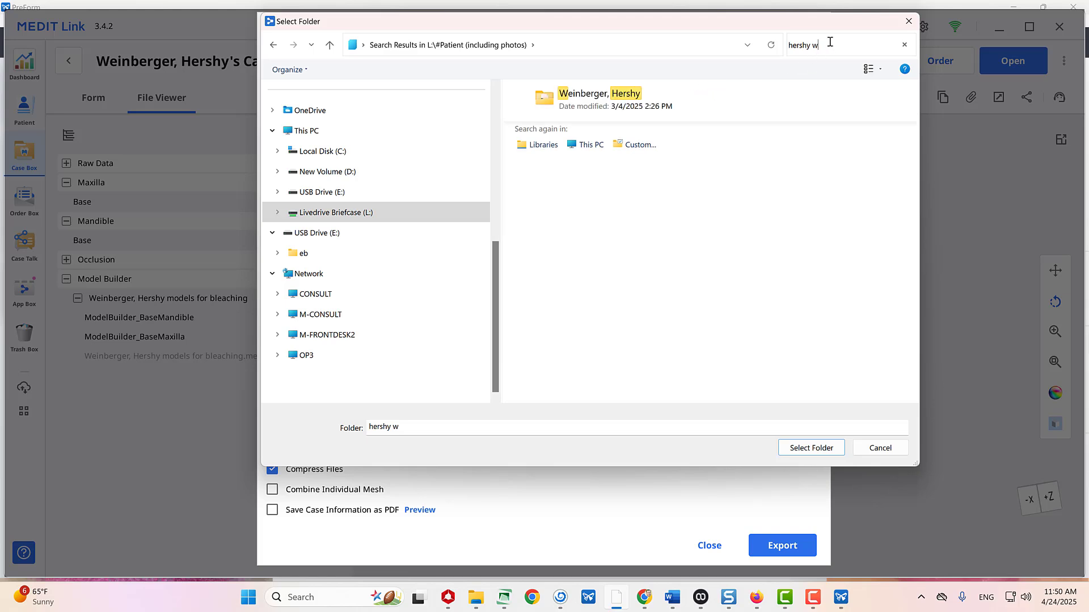
left_click(646, 96)
double_click(646, 96)
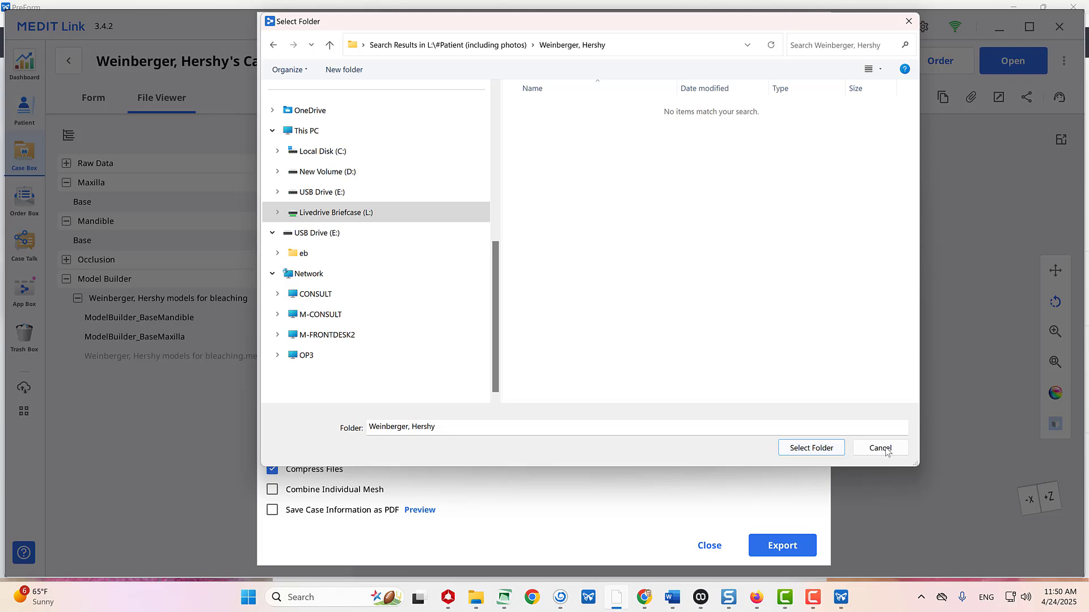
left_click(822, 449)
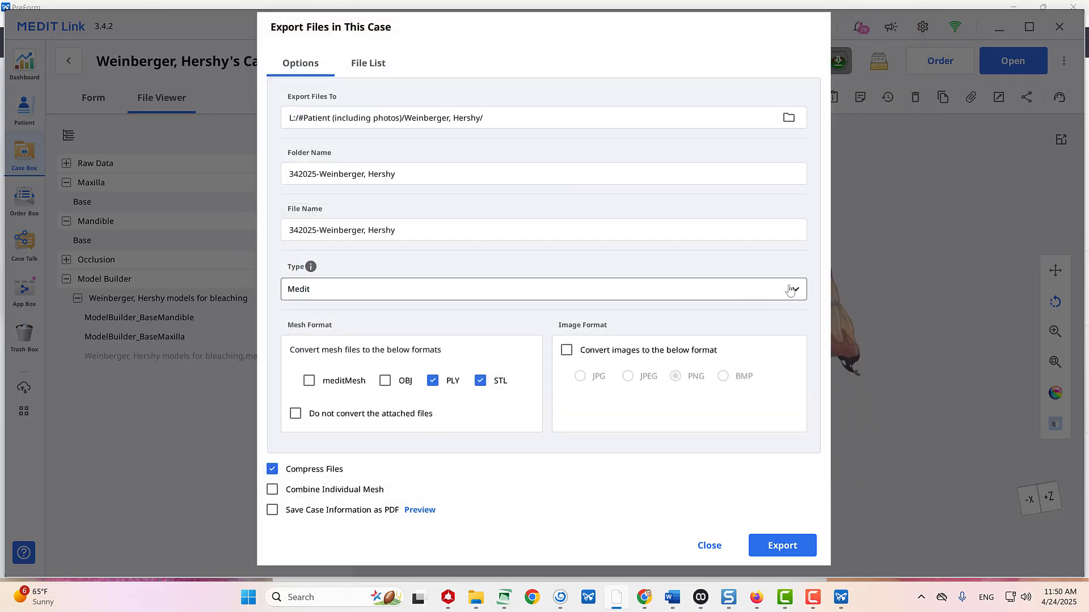
- Export only the Model Builder files of the case and accept opening the folder that contains them
left_click(381, 67)
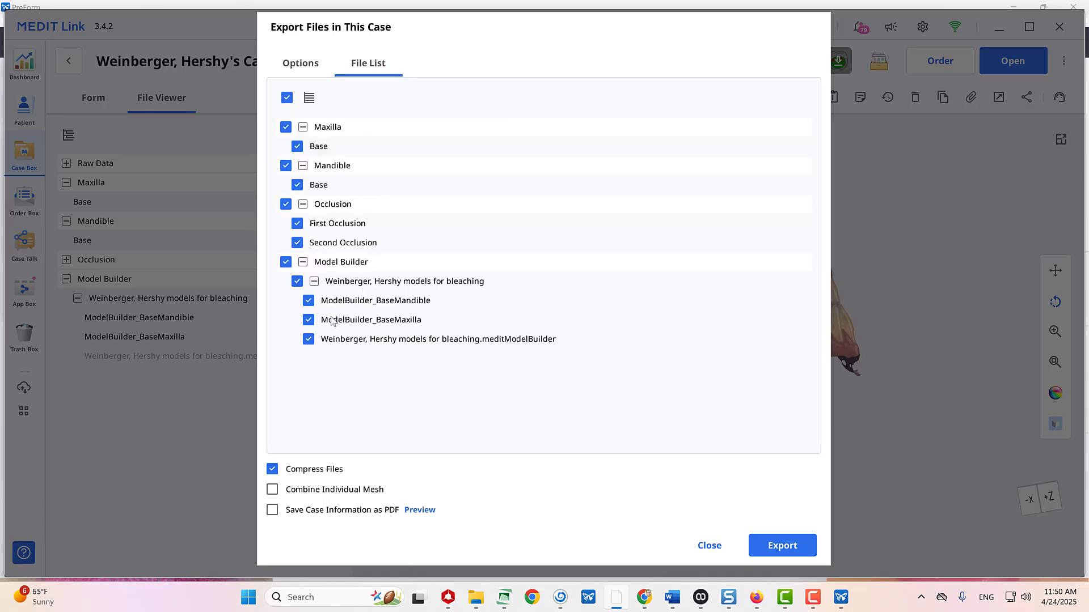
left_click(287, 98)
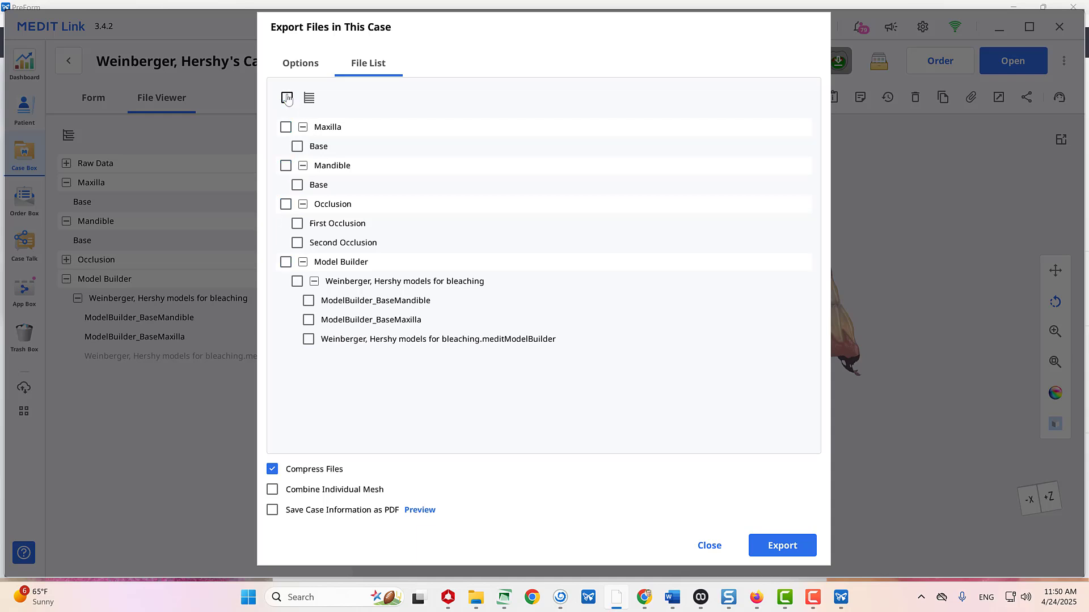
left_click(287, 262)
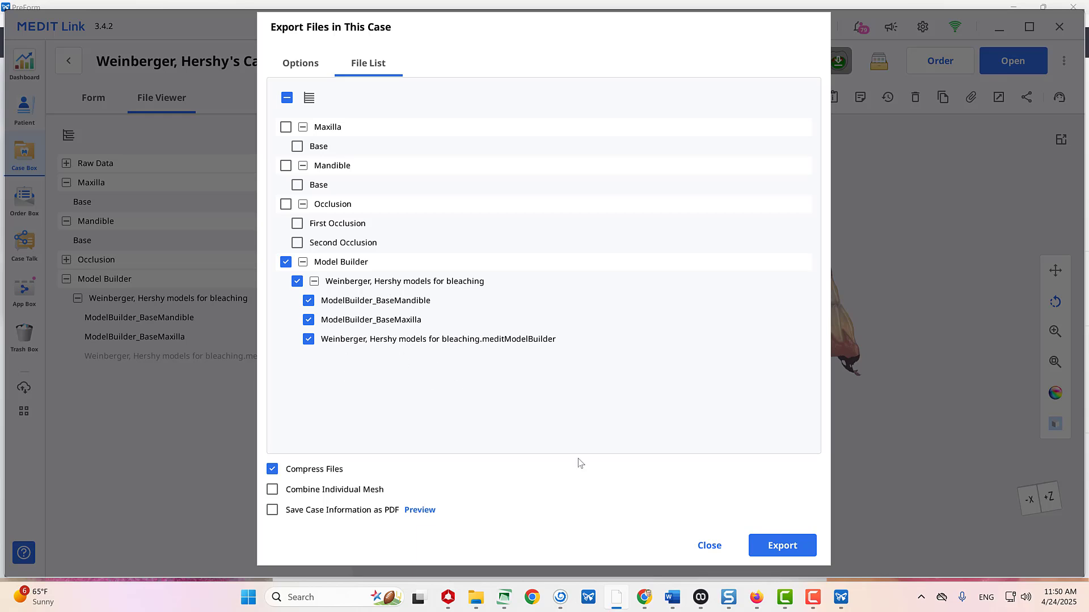
left_click(775, 545)
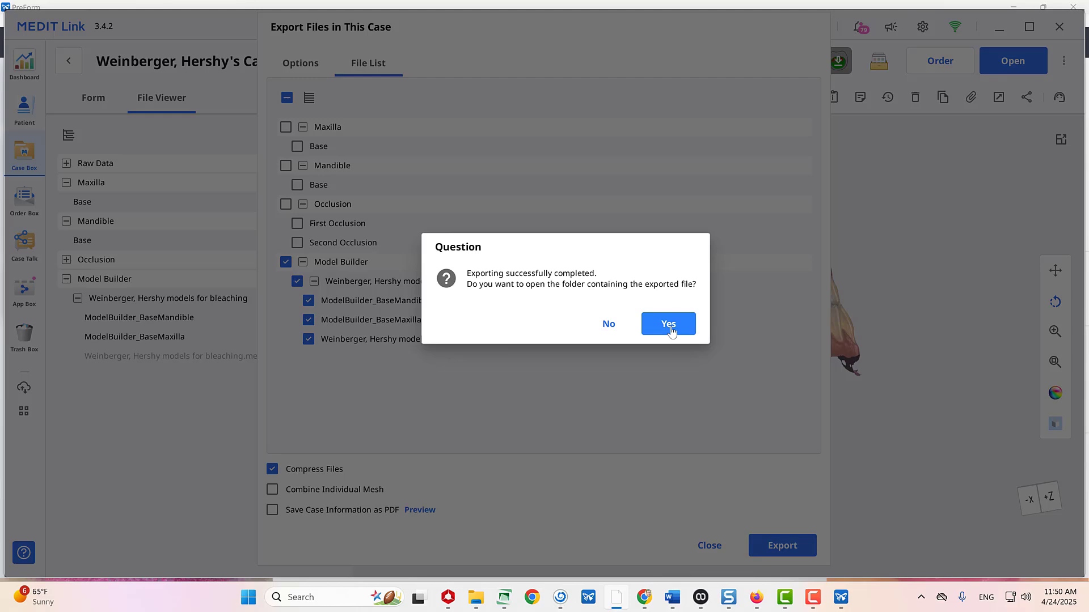
left_click(669, 324)
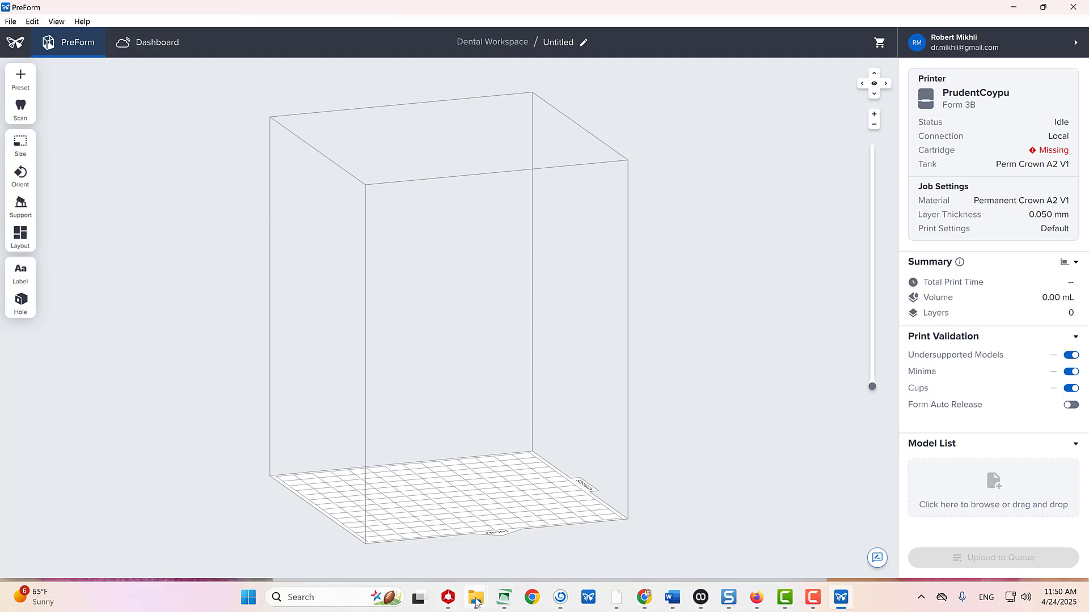
- In a new File Explorer tab, search "#Patient (including photos)" on Livedrive Briefcase (L:) for the patient's first name and open the patient's folder
mouse_move(476, 603)
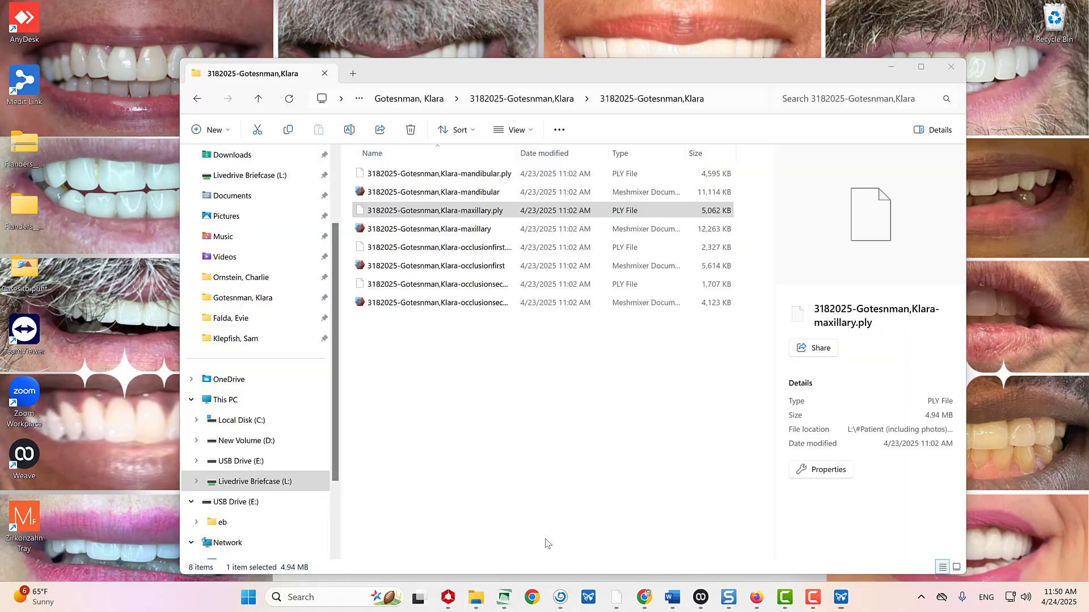
left_click(546, 544)
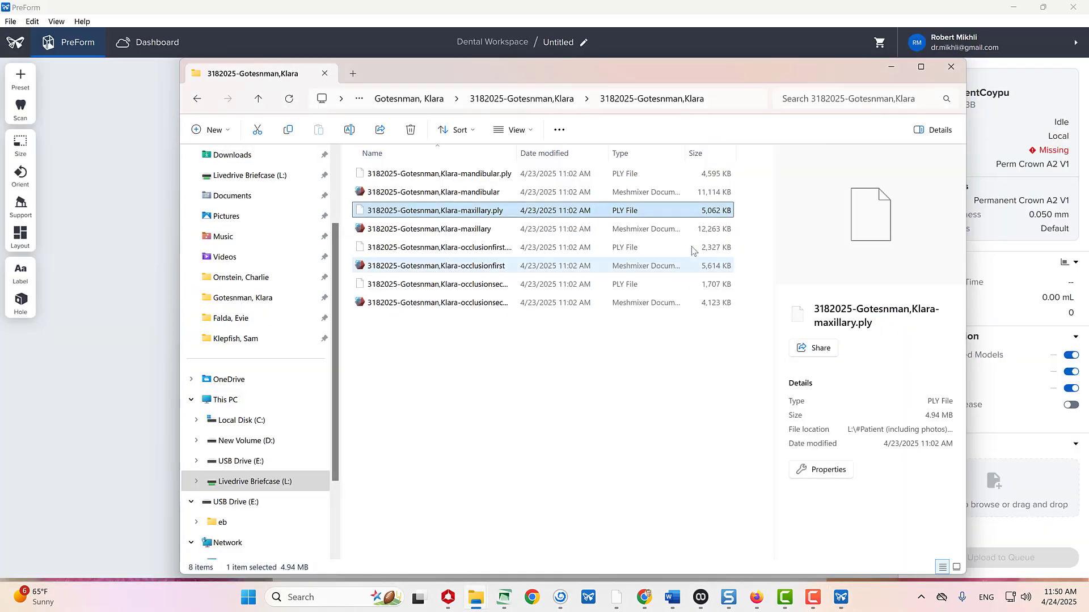
left_click(352, 74)
left_click(255, 281)
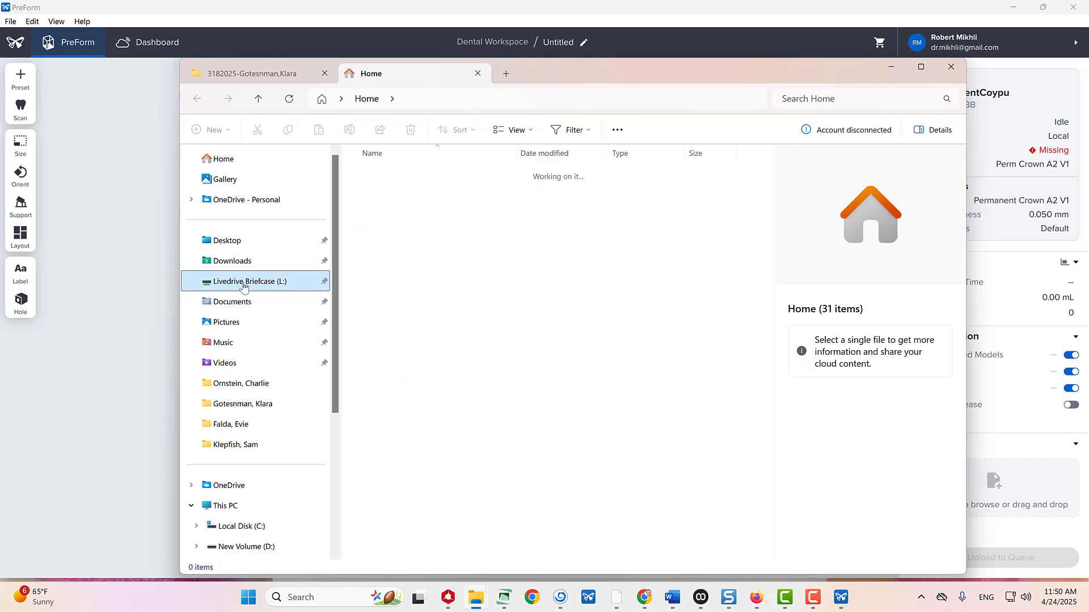
double_click(409, 431)
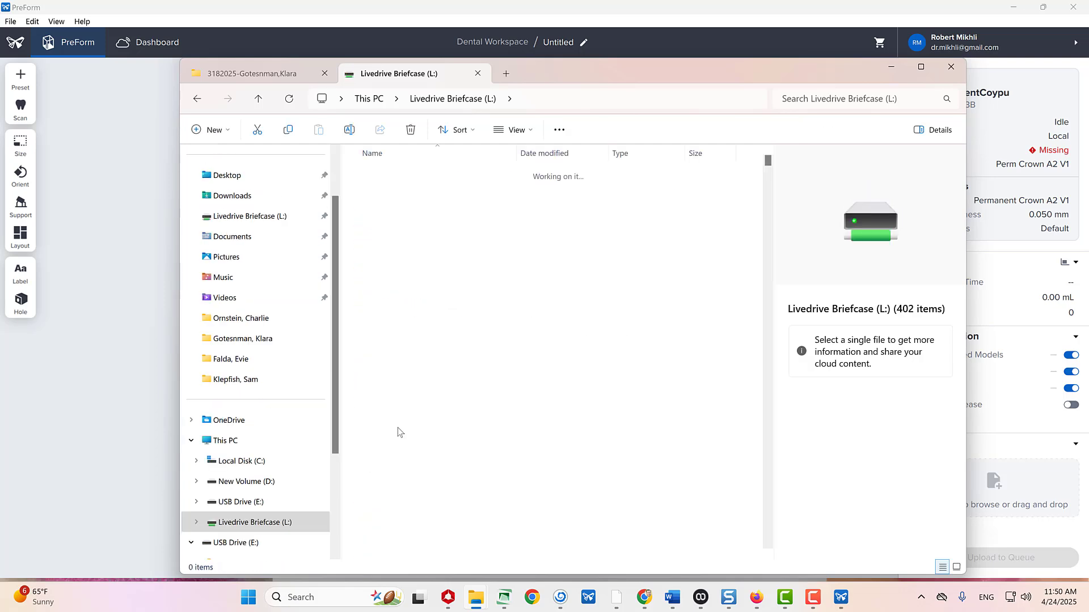
left_click(830, 101)
type("hersh")
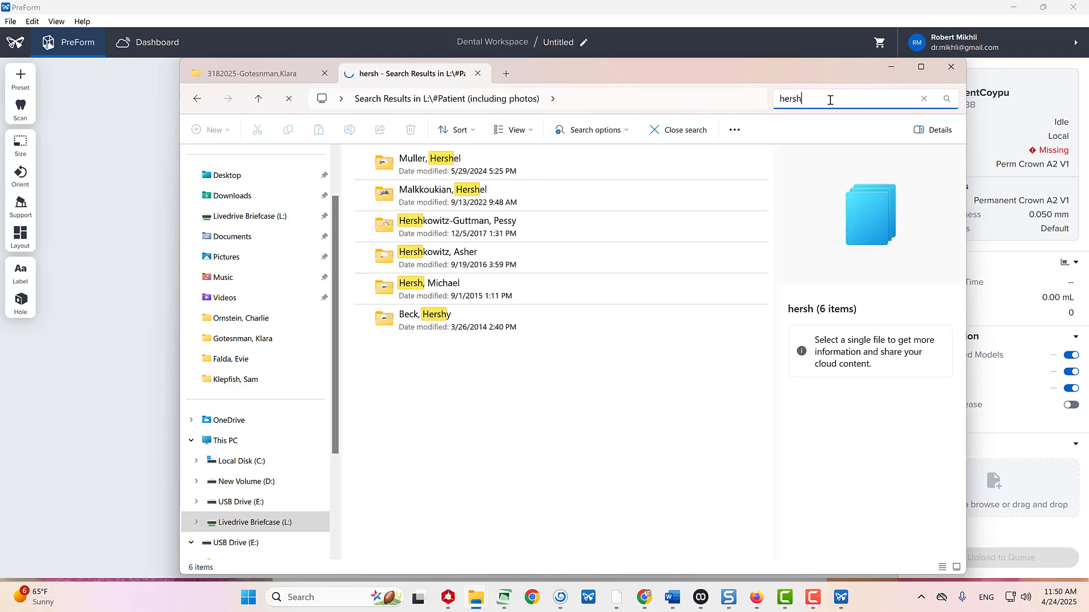
type("y")
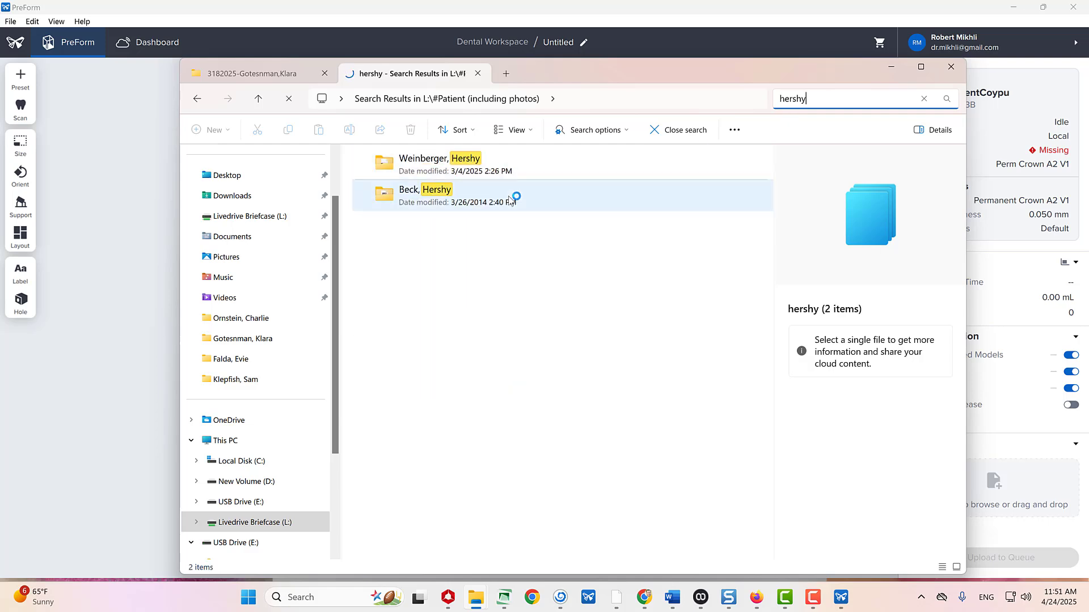
double_click(460, 163)
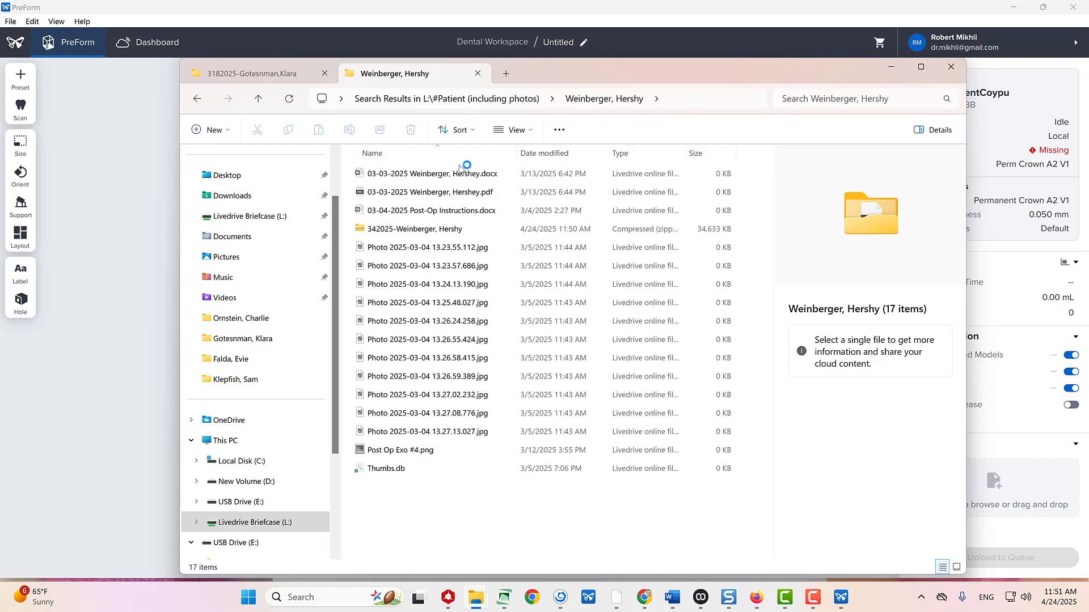
- Extract the exported compressed case archive into the patient's folder
left_click(412, 232)
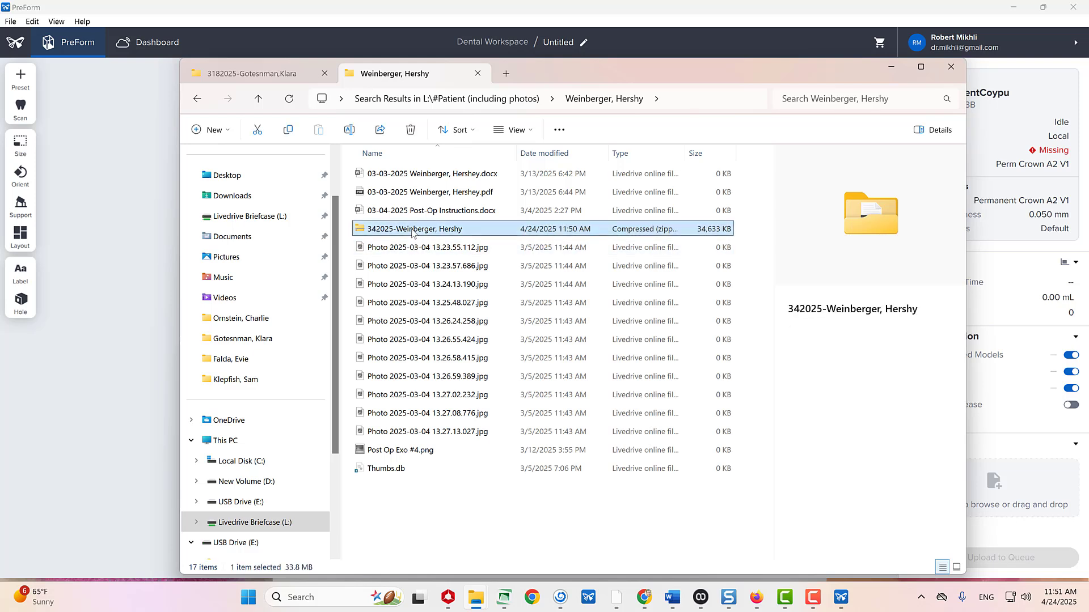
right_click(411, 234)
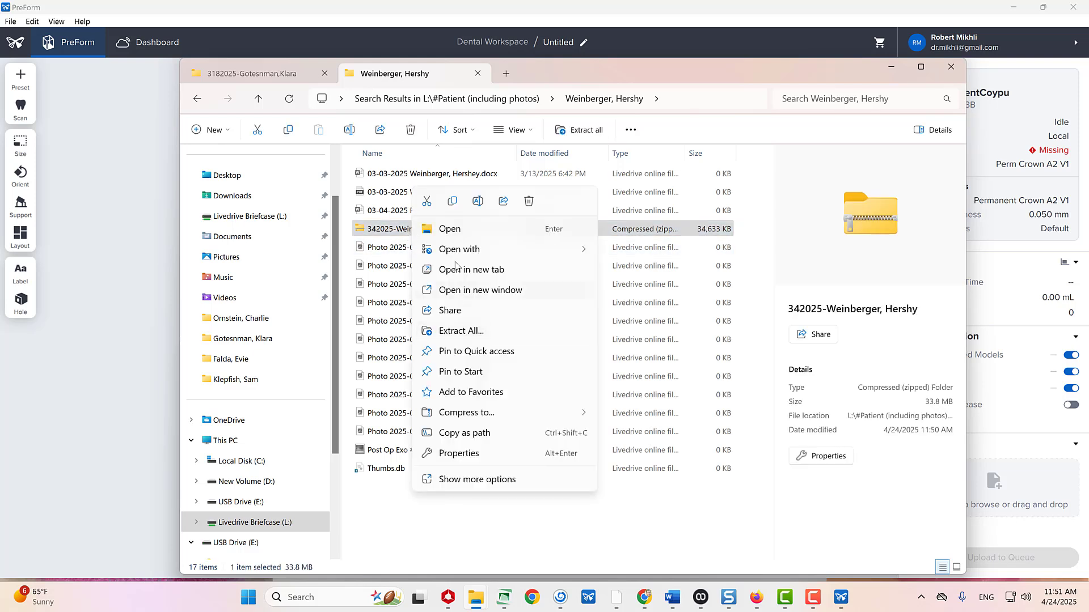
left_click(462, 336)
left_click(653, 427)
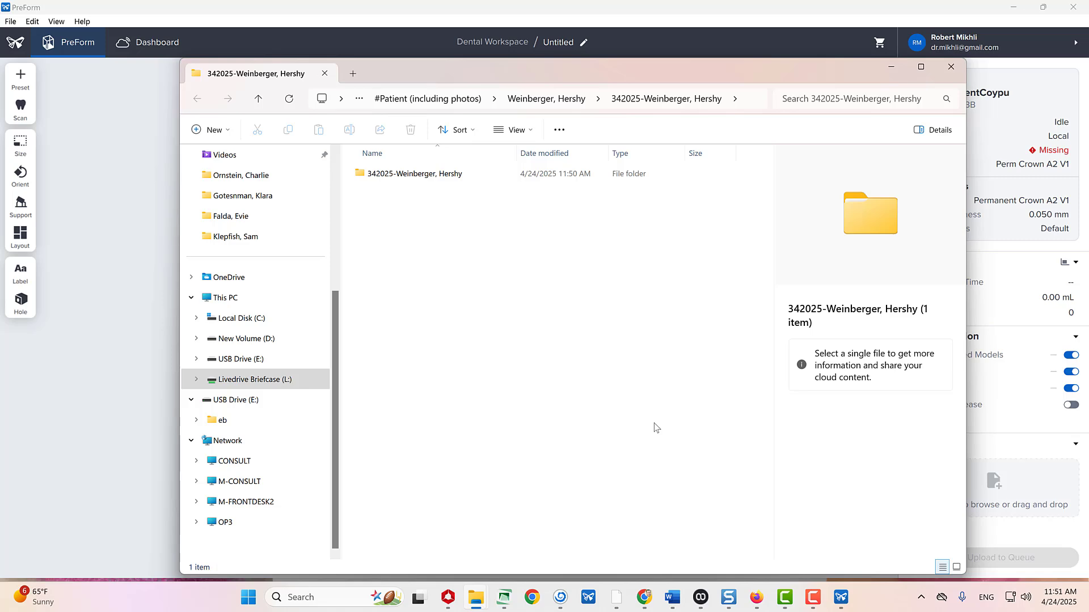
- Open the inner extracted folder with the Model Builder files and place its window beside PreForm's build platform
left_click_drag(469, 84, 646, 103)
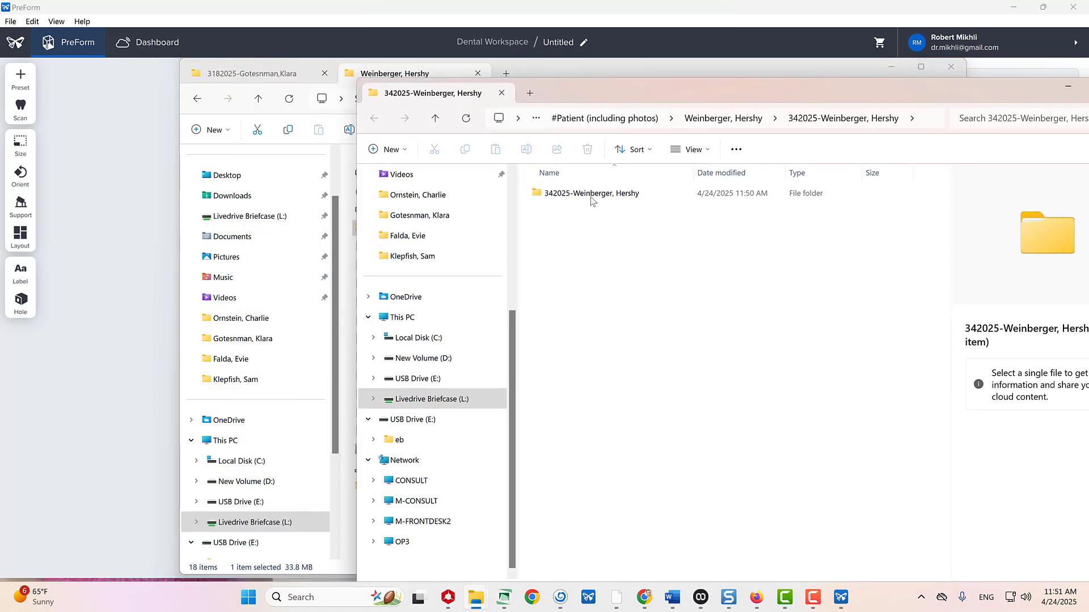
double_click(578, 193)
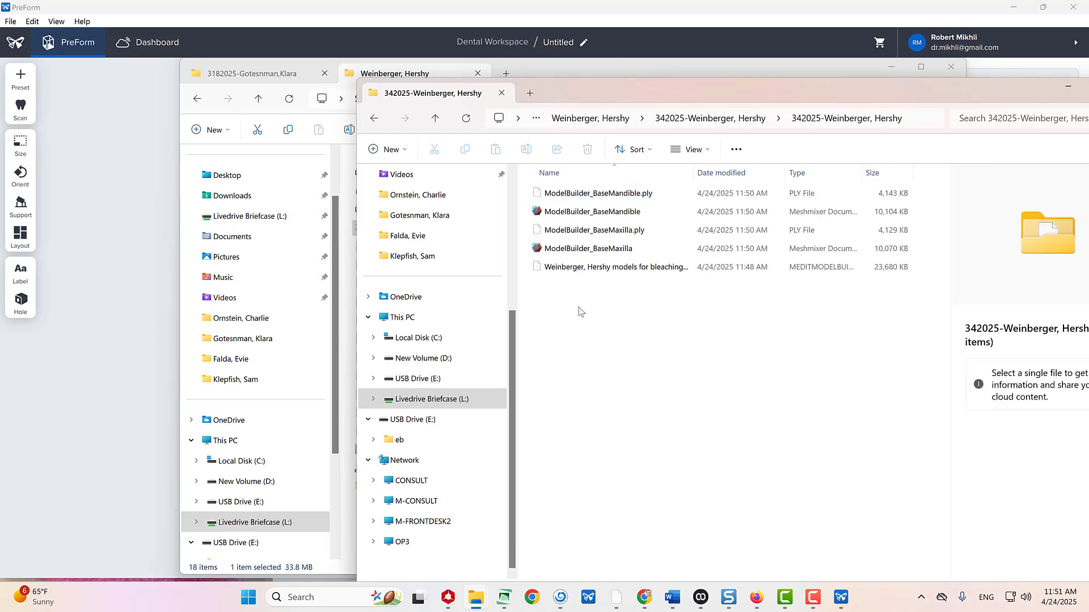
left_click(107, 278)
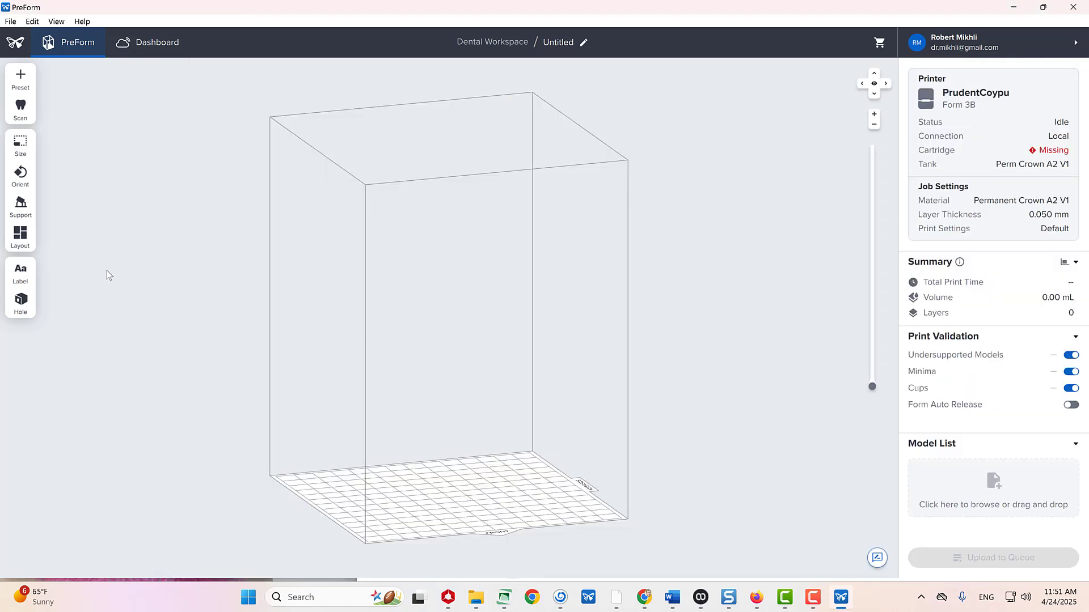
key("alt+Tab")
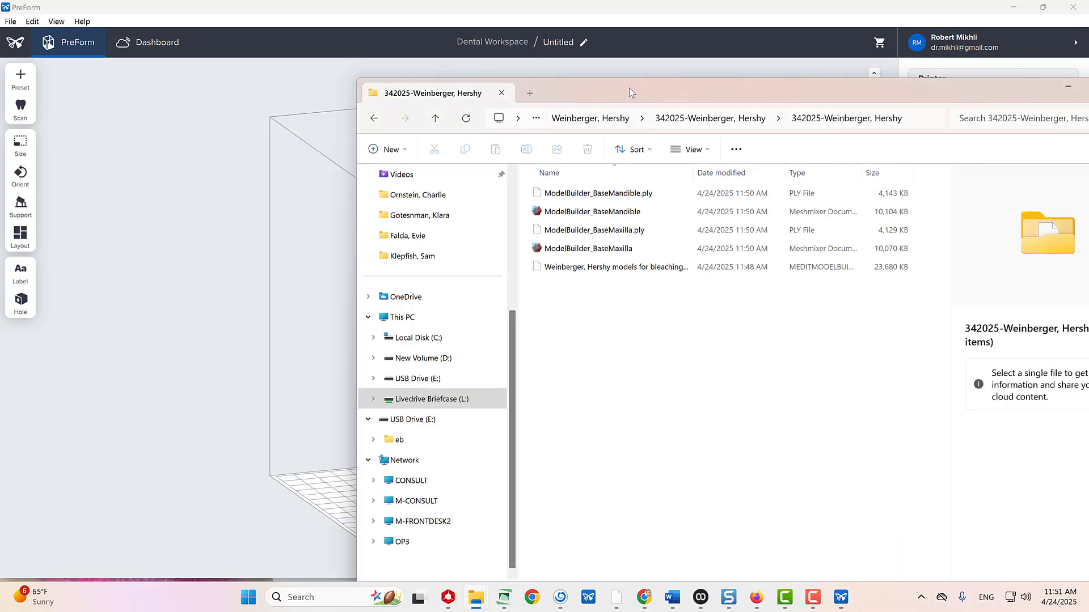
left_click_drag(629, 87, 770, 93)
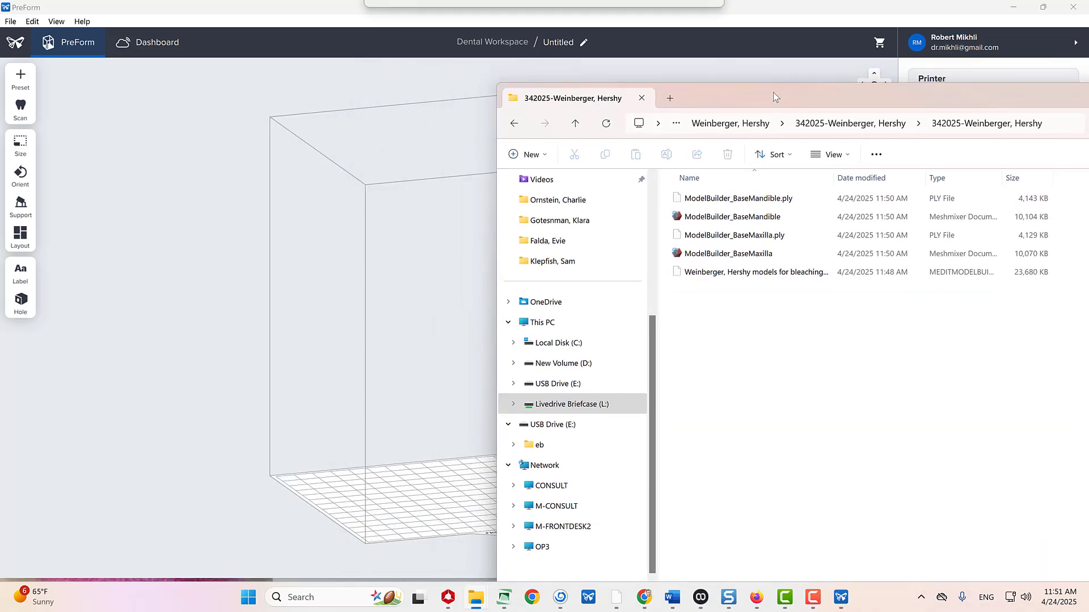
- Import ModelBuilder_BaseMandible with automatic repair and ModelBuilder_BaseMaxilla from the patient's folder into PreForm
left_click(732, 217)
left_click_drag(732, 217, 391, 493)
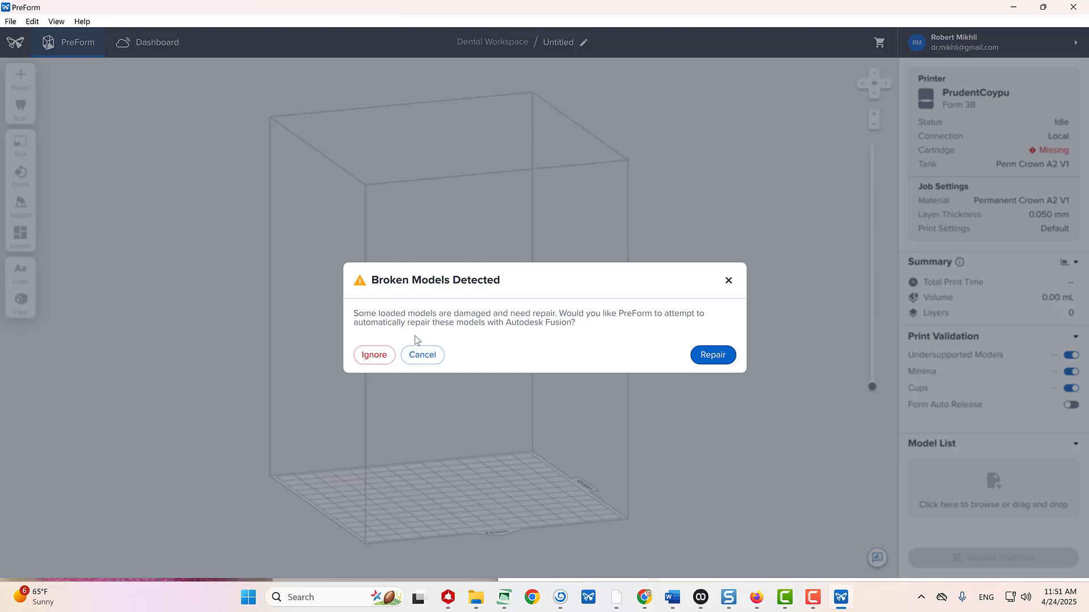
left_click(714, 357)
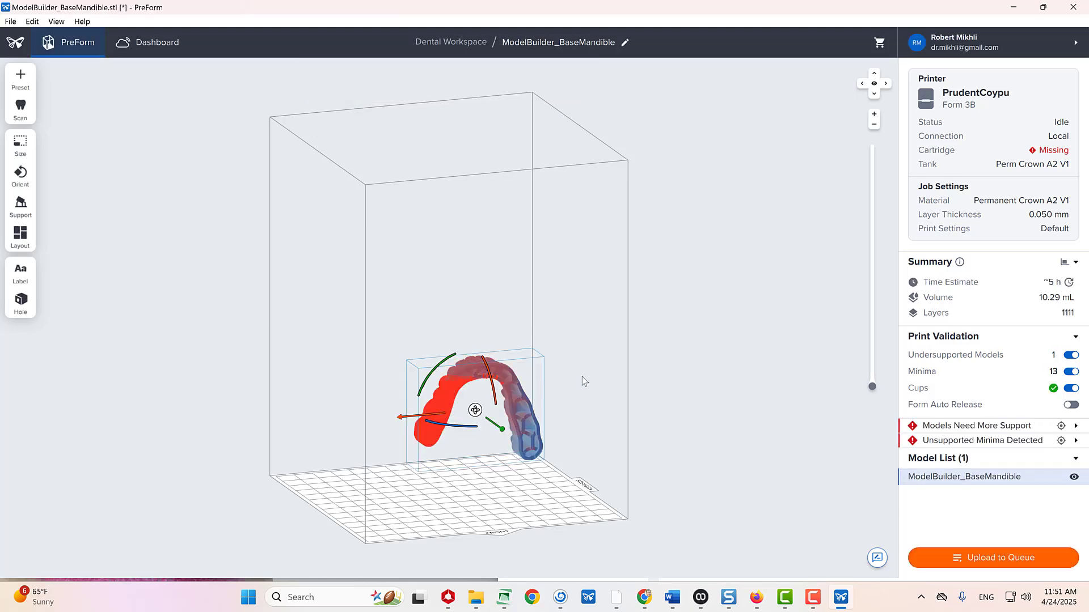
key("alt+Tab")
left_click_drag(718, 254, 418, 480)
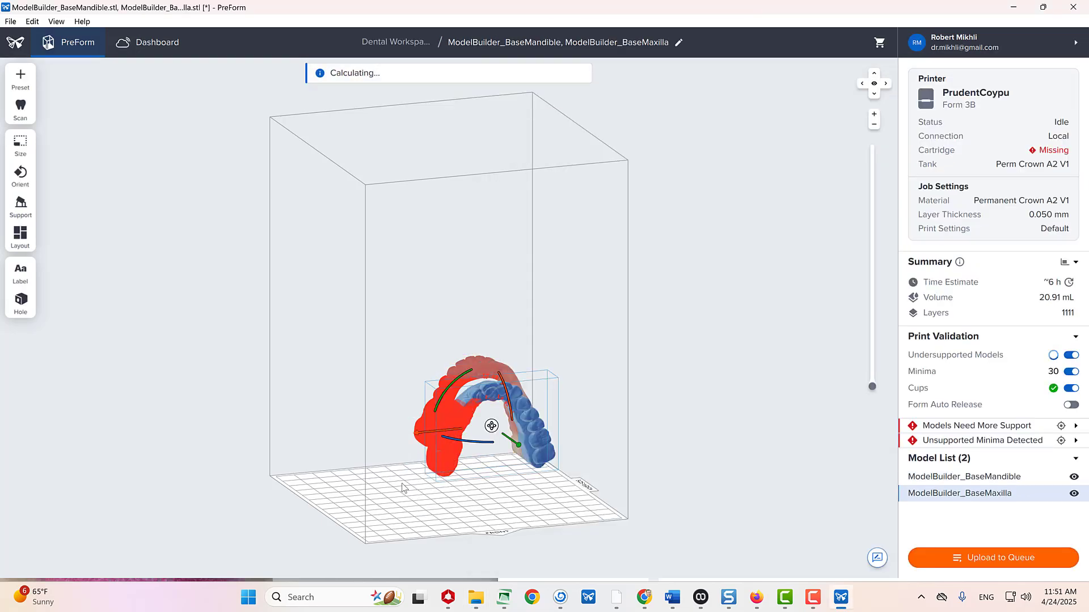
- Examine how the two imported models stand on the build platform from several angles, with the layer preview raised to the topmost layer
right_click_drag(380, 451, 709, 466)
scroll(574, 339, "up", 5)
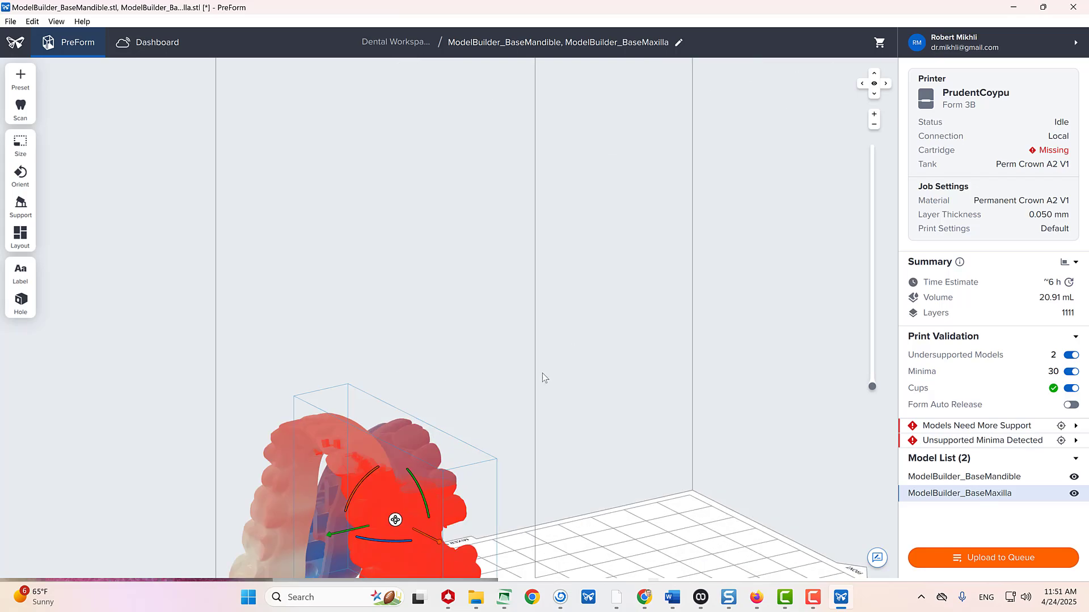
middle_click_drag(545, 391, 619, 172)
right_click_drag(622, 176, 496, 197)
scroll(628, 417, "down", 5)
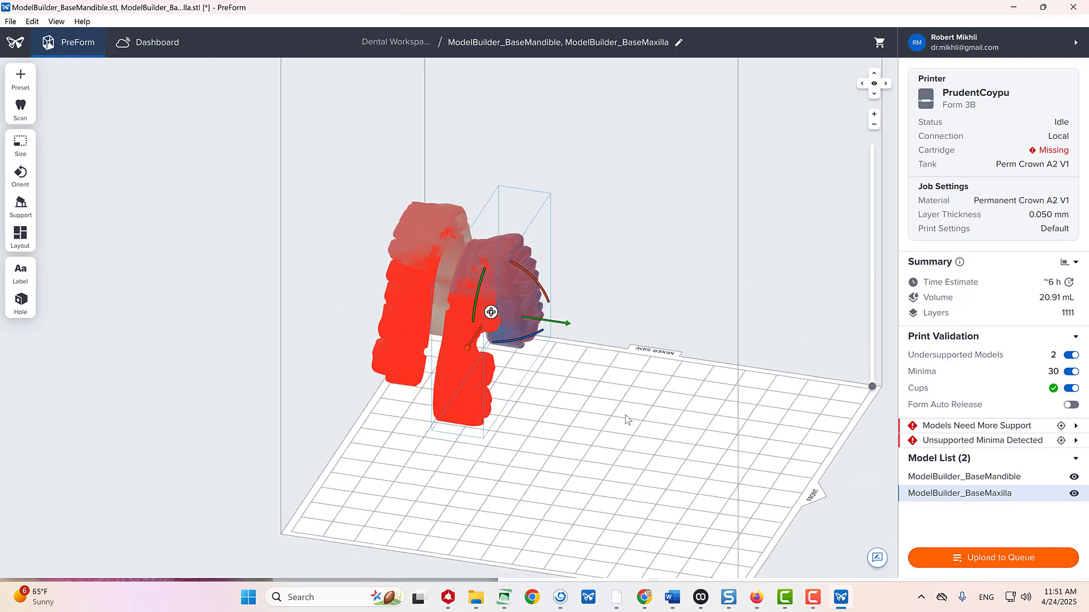
right_click_drag(652, 431, 626, 395)
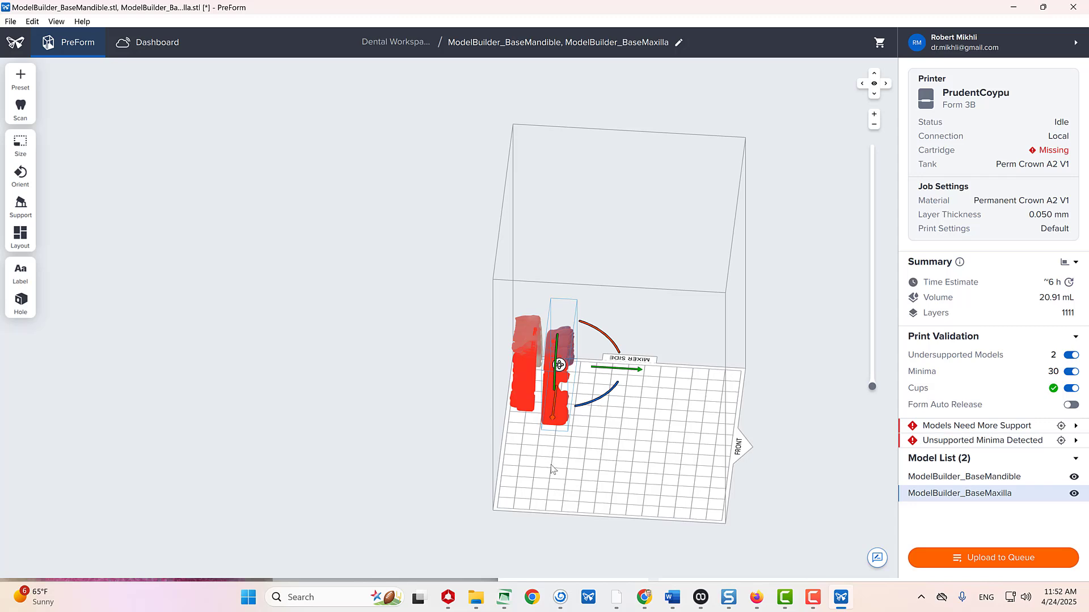
right_click_drag(551, 465, 567, 363)
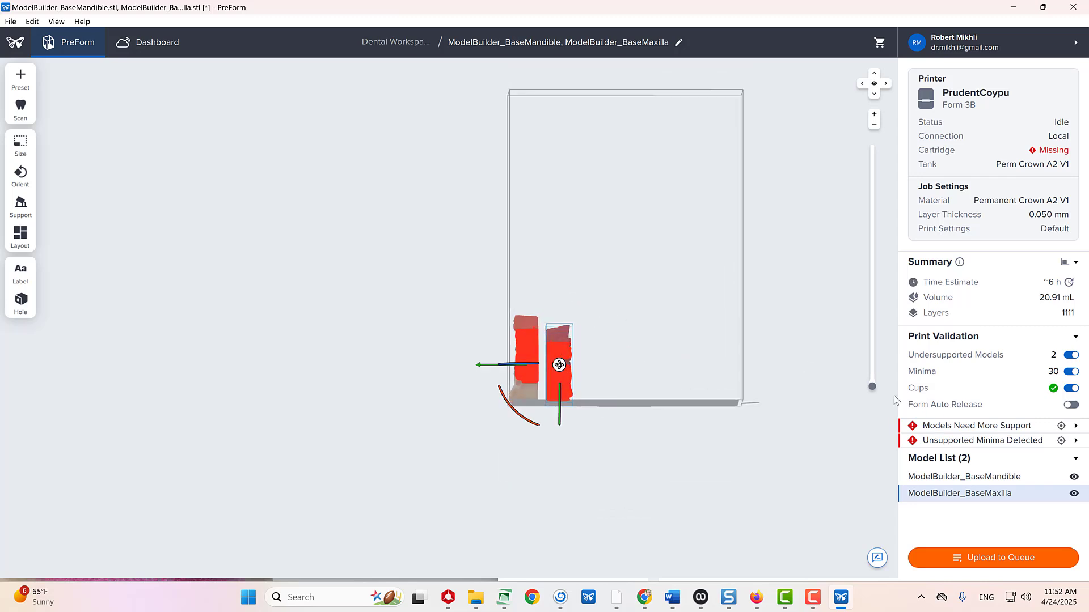
left_click_drag(873, 390, 868, 137)
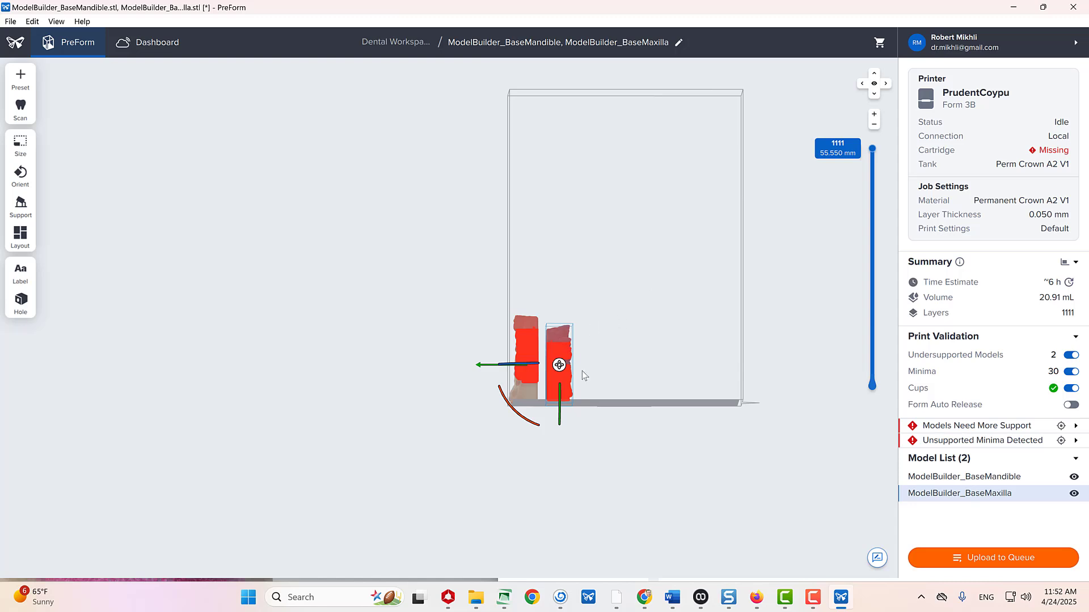
right_click_drag(582, 370, 768, 363)
scroll(585, 421, "up", 5)
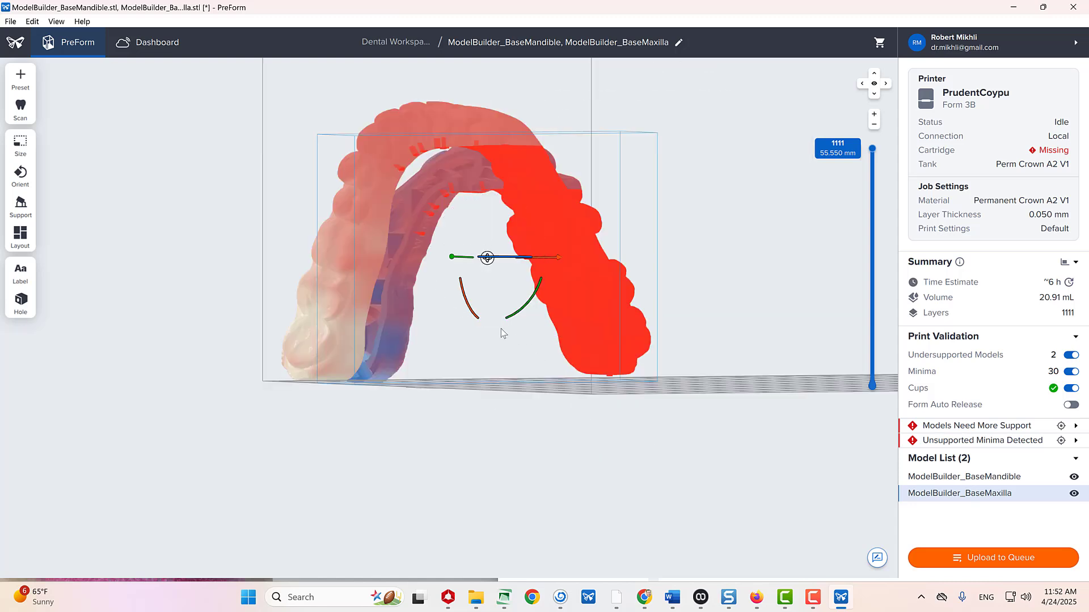
right_click_drag(502, 333, 538, 340)
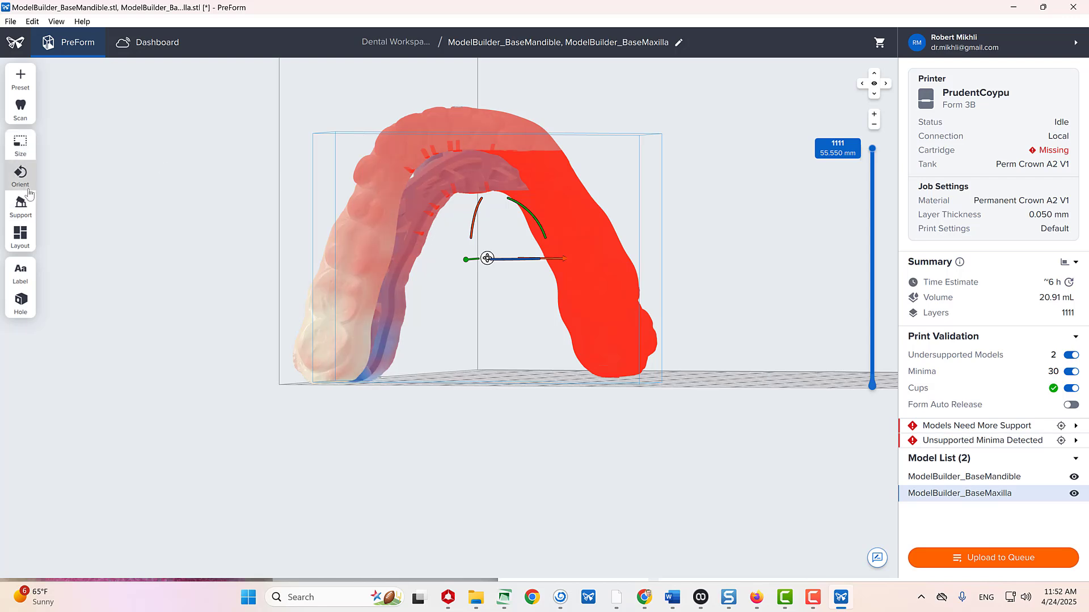
- Orient the upper model by face selection so its flat hollow base rests against the build platform
left_click(21, 173)
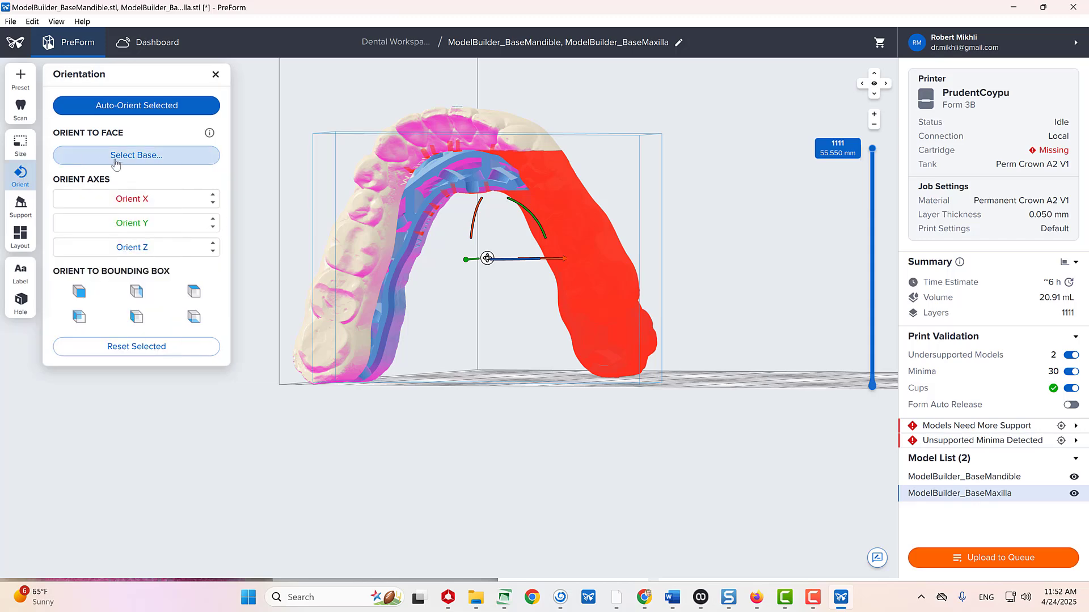
left_click(118, 164)
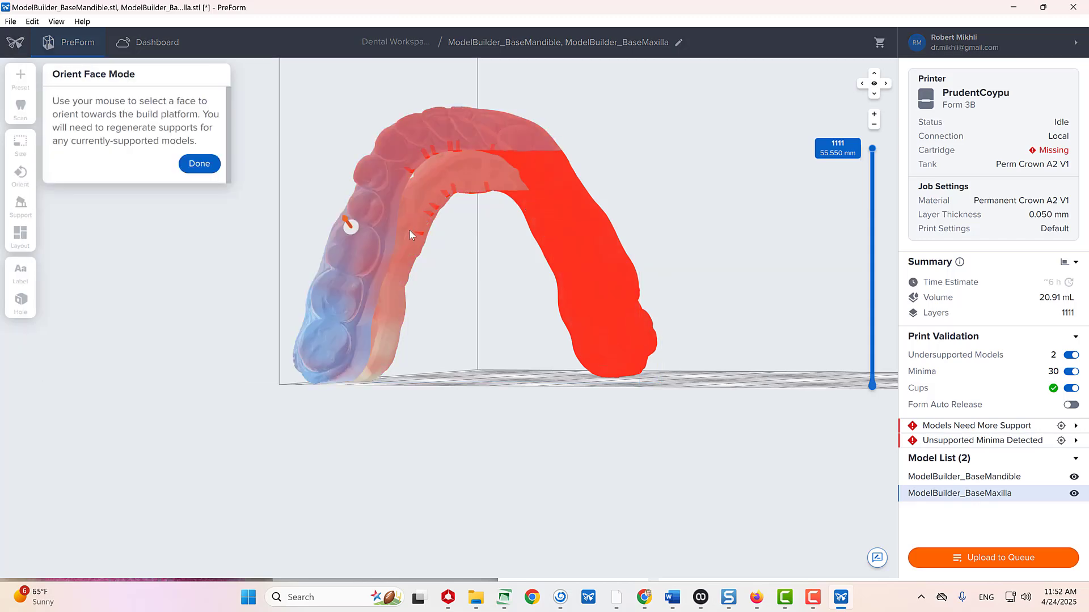
left_click(433, 192)
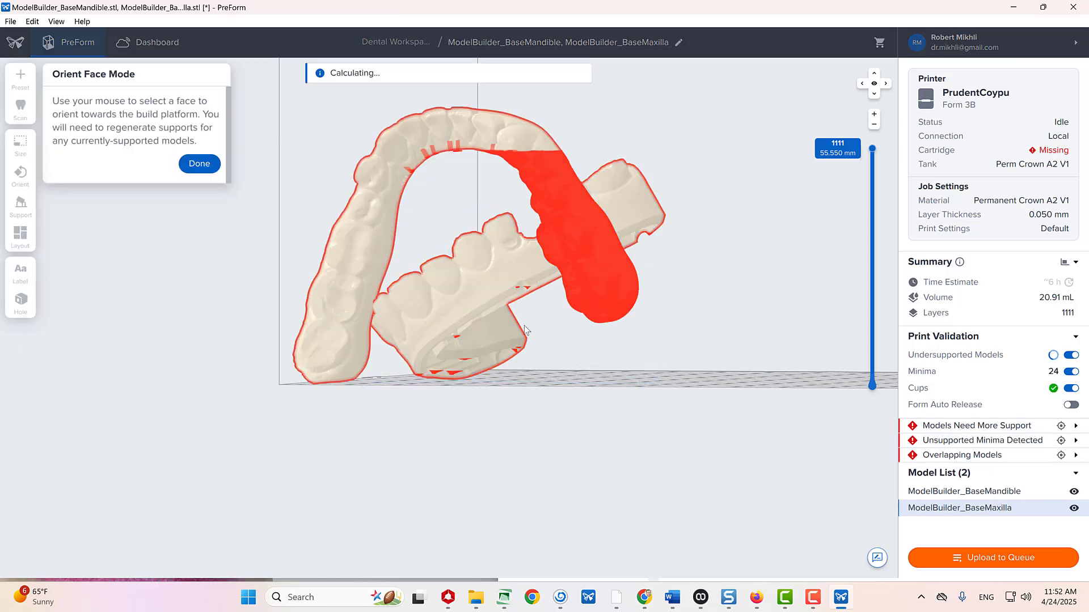
right_click_drag(437, 192, 428, 188)
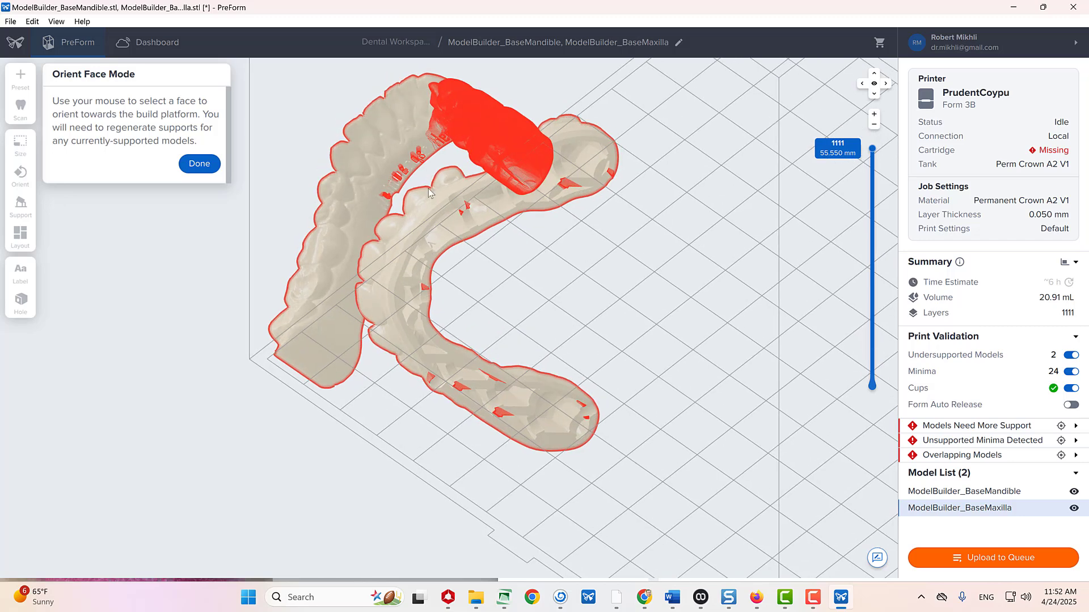
left_click(436, 222)
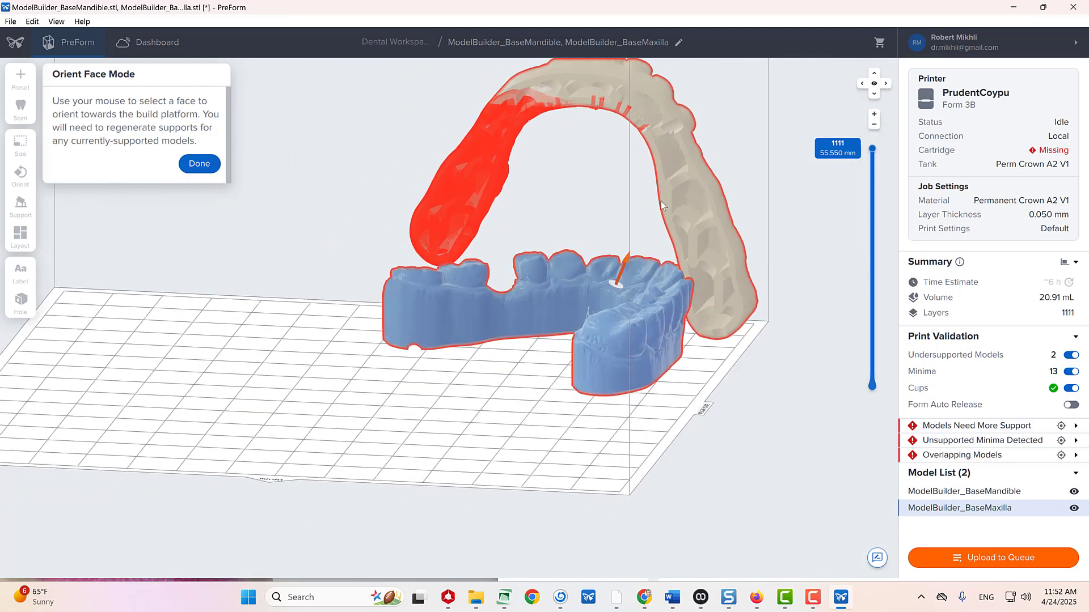
- Orient the lower model with its flat base on the build platform and move it clear of the upper model
left_click(665, 189)
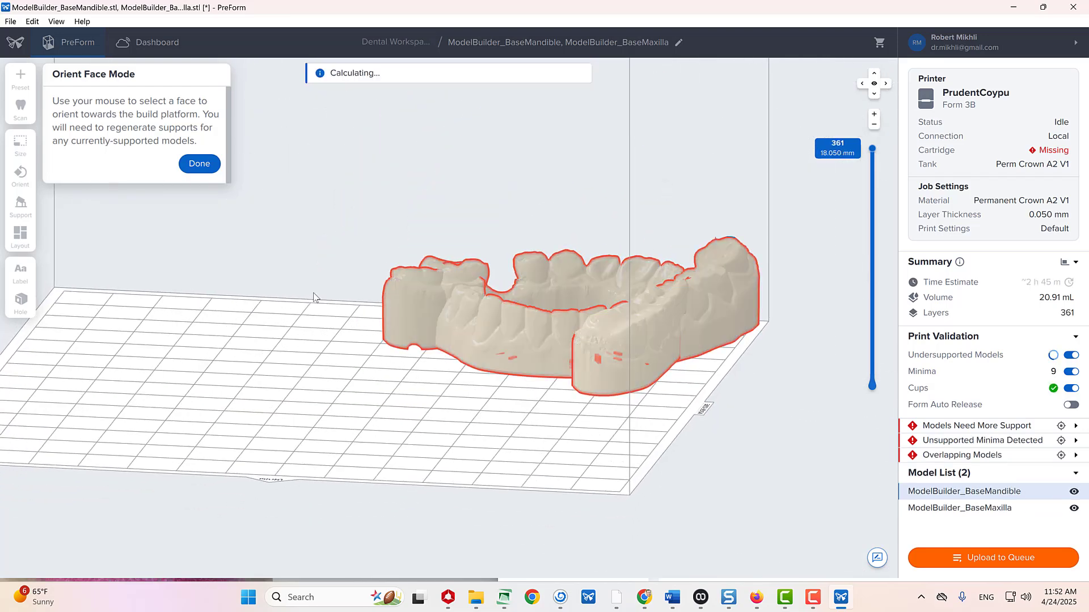
right_click_drag(313, 293, 431, 426)
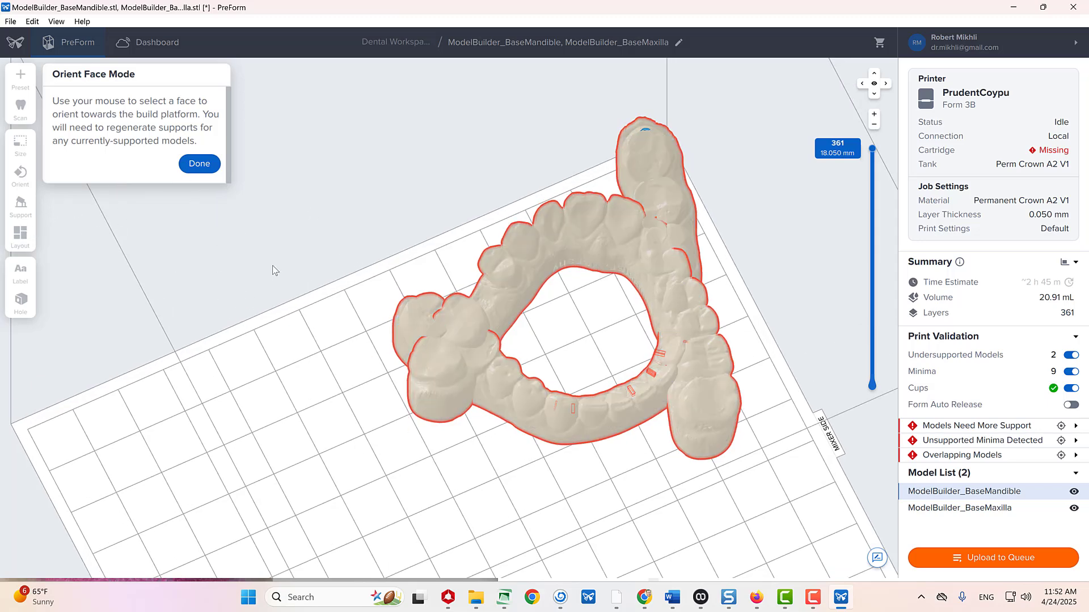
left_click(199, 163)
left_click_drag(399, 325, 59, 450)
- Examine the lower model's hollow underside, internal ribs and the unsupported spots around the name lettering on its inner wall
right_click_drag(449, 479, 613, 69)
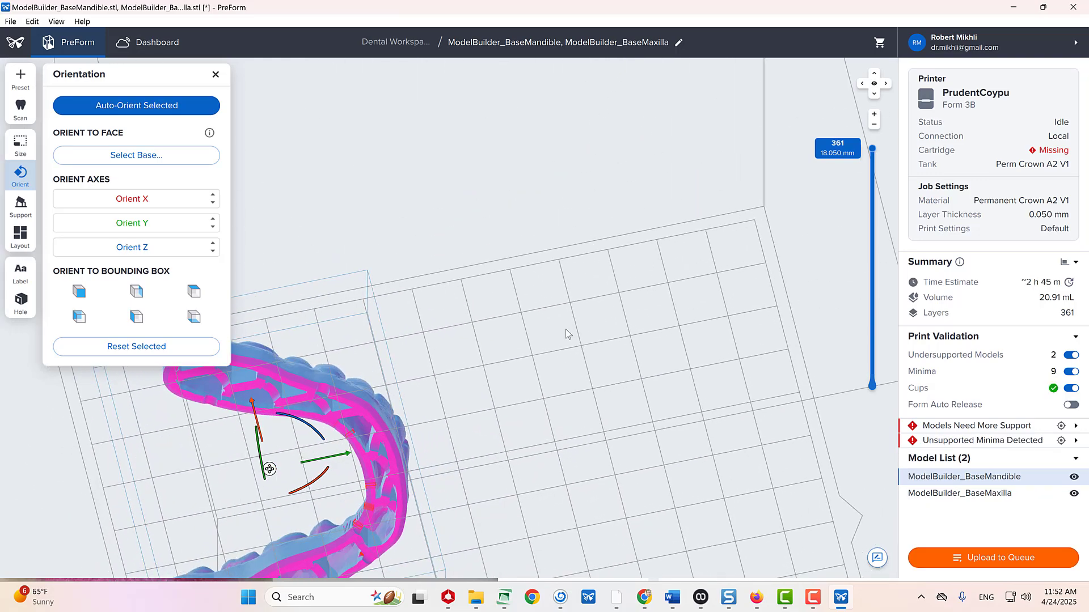
right_click_drag(631, 313, 695, 277)
scroll(503, 407, "up", 4)
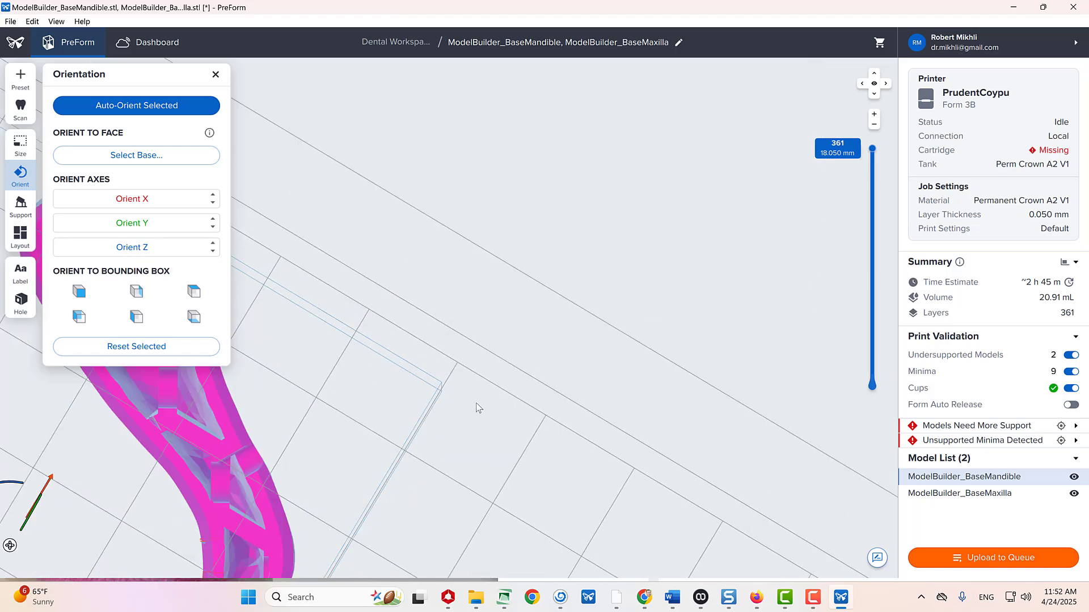
scroll(475, 404, "down", 4)
right_click_drag(472, 410, 1087, 609)
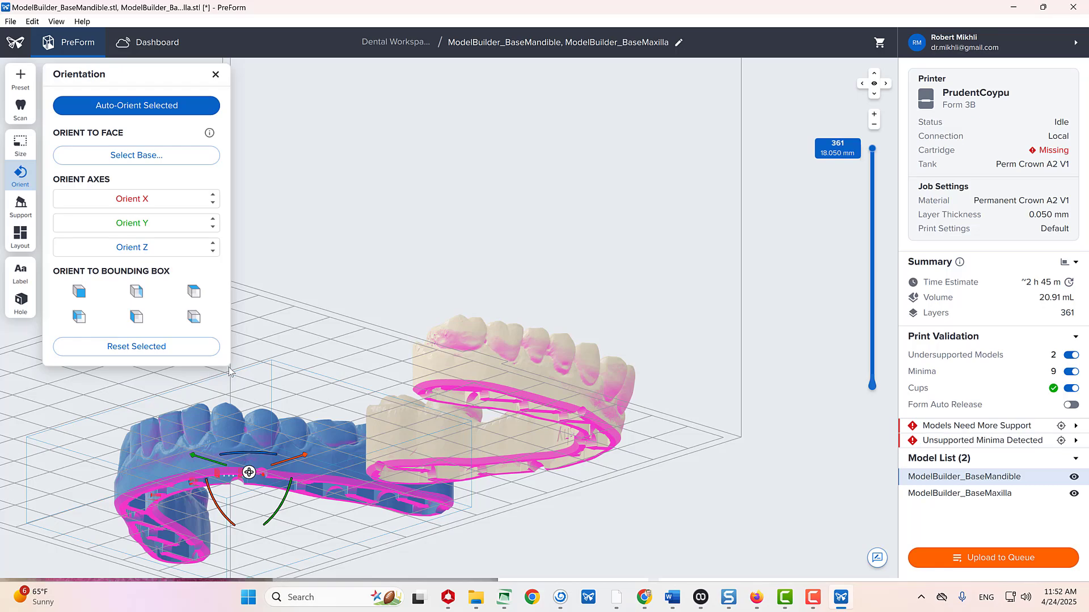
right_click_drag(81, 448, 474, 584)
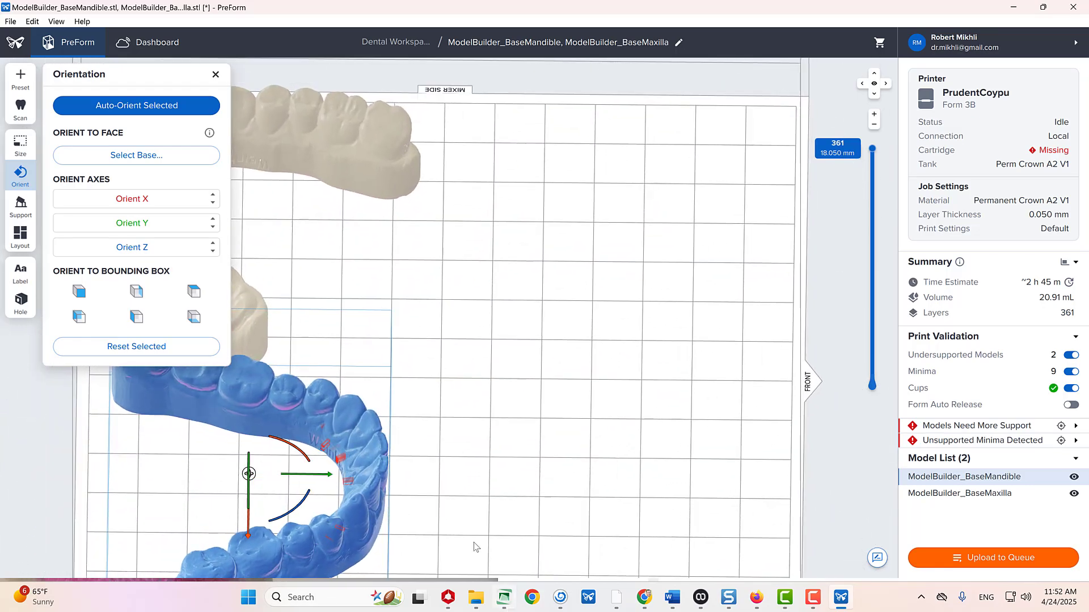
scroll(476, 489, "up", 4)
middle_click_drag(439, 410, 844, 259)
right_click_drag(713, 297, 813, 305)
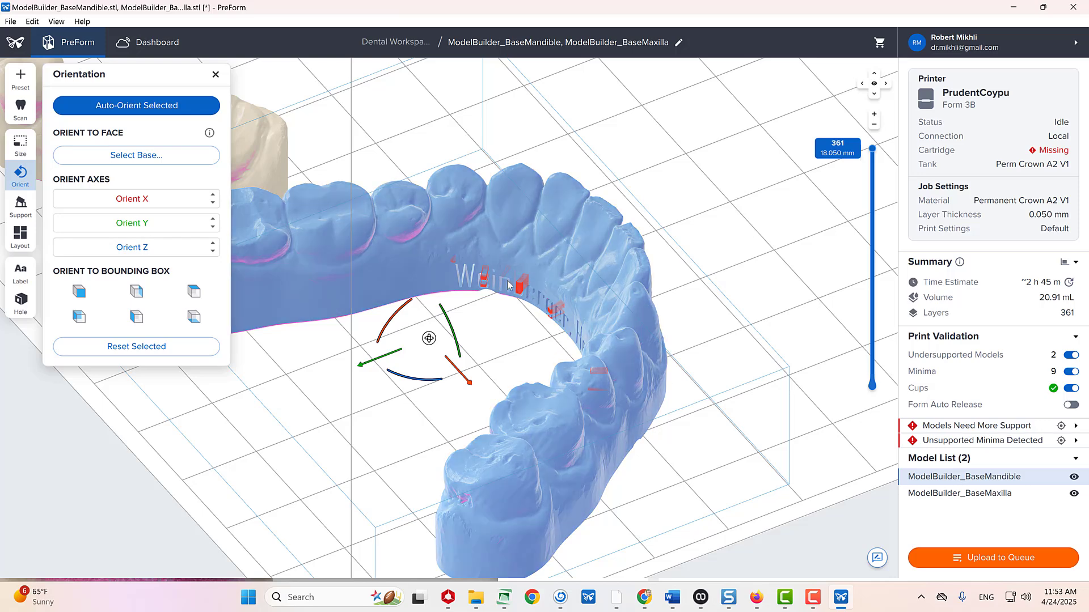
right_click_drag(556, 315, 534, 102)
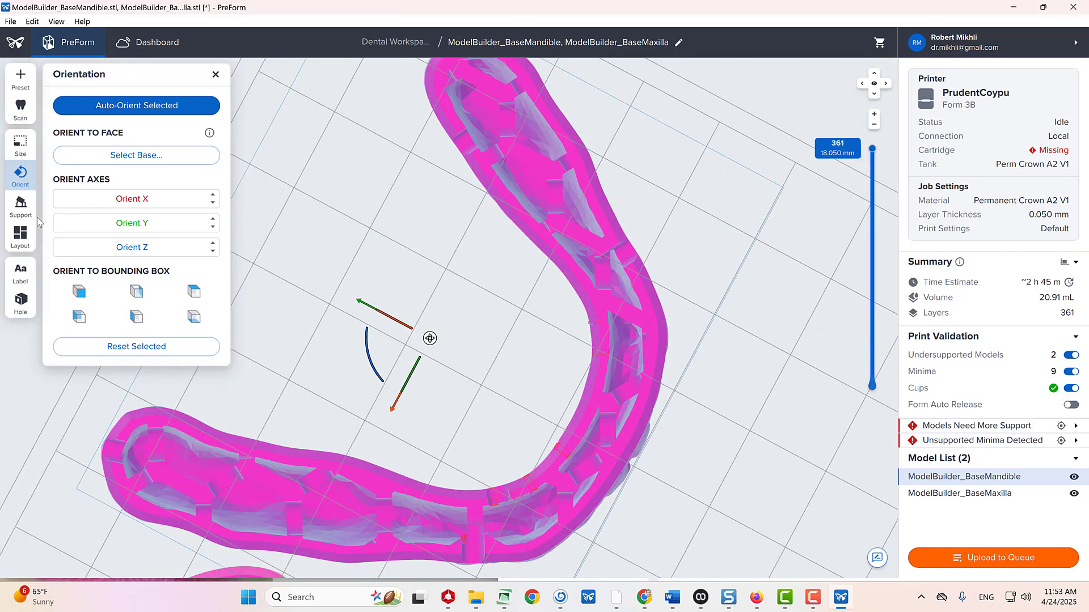
- Set the support raft type to None for the lower model
left_click(20, 205)
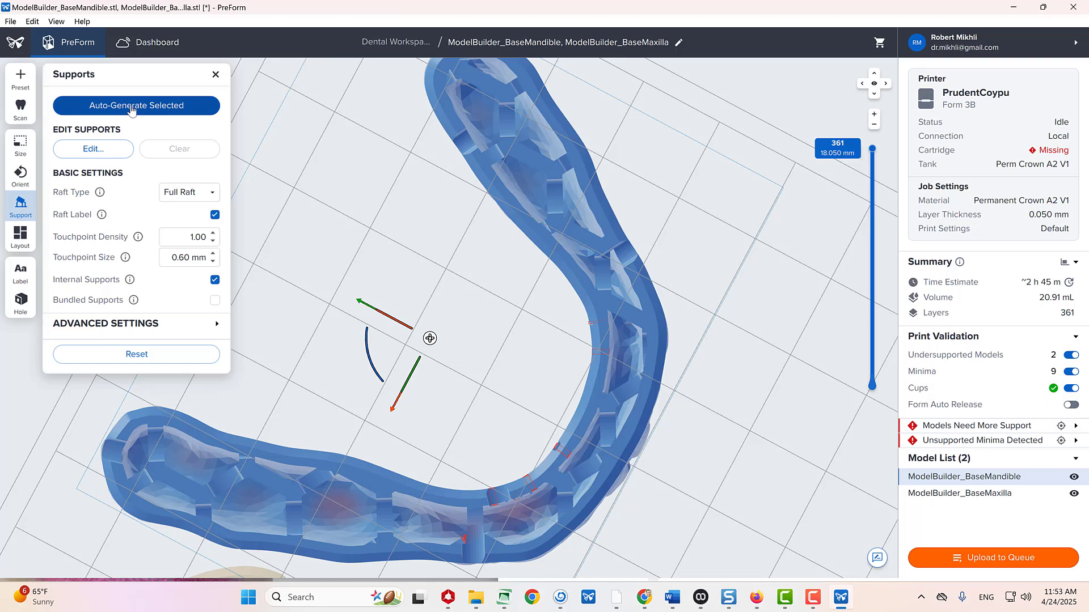
left_click(165, 197)
left_click(171, 255)
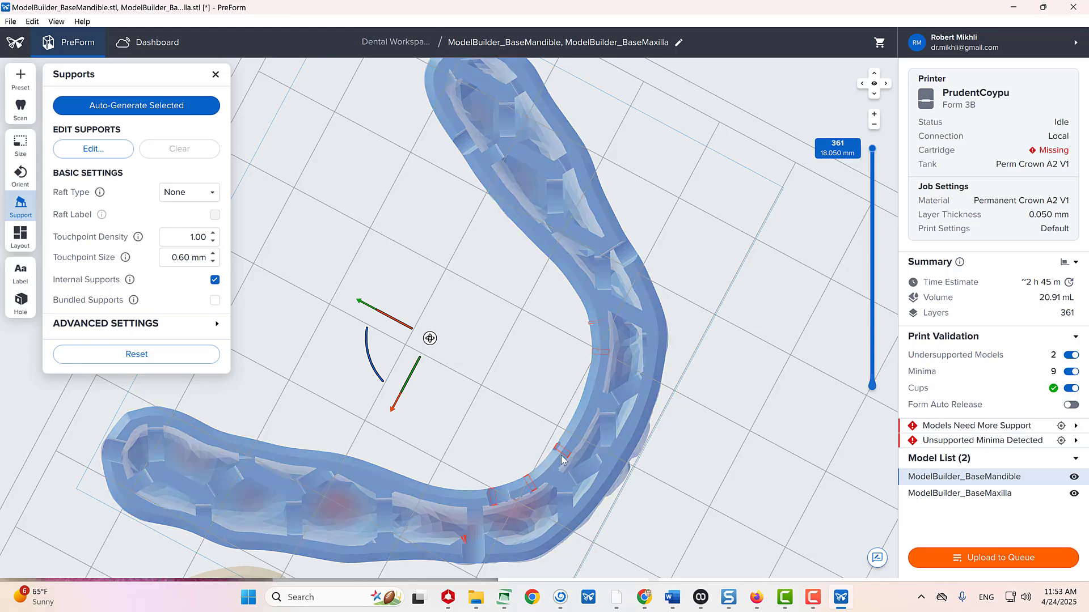
- Edit the lower model's supports manually, adding support points at the unsupported minima along the name lettering on the inner wall
right_click_drag(562, 459, 172, 547)
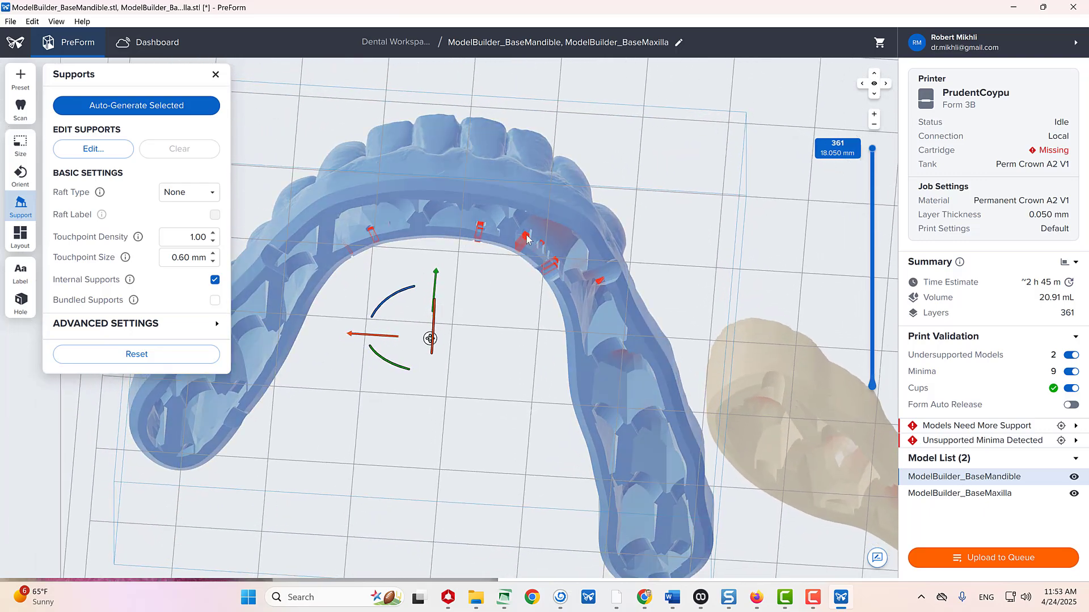
left_click(93, 148)
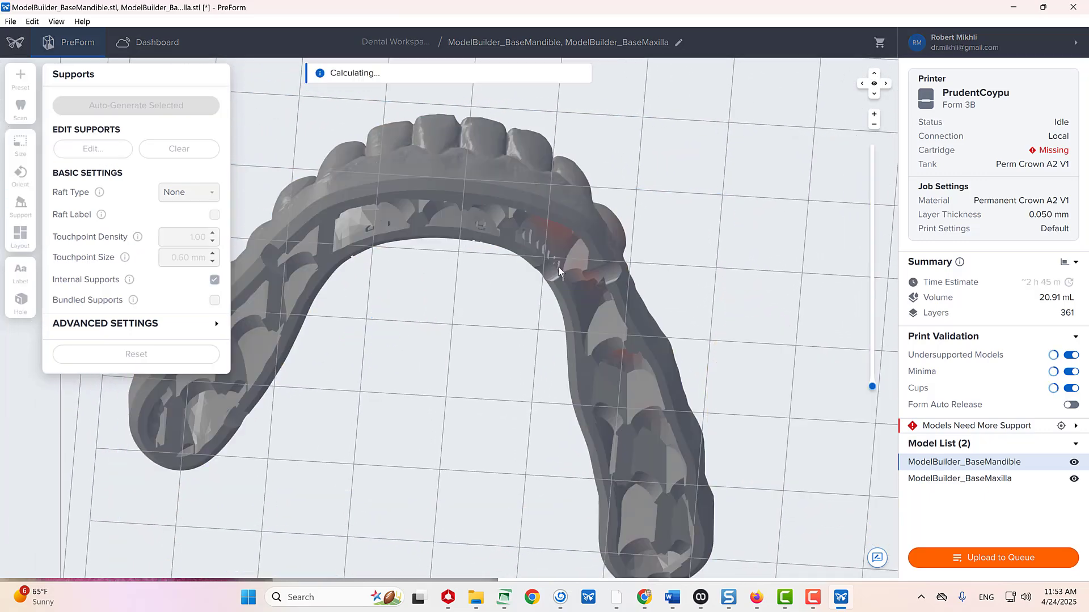
left_click(558, 264)
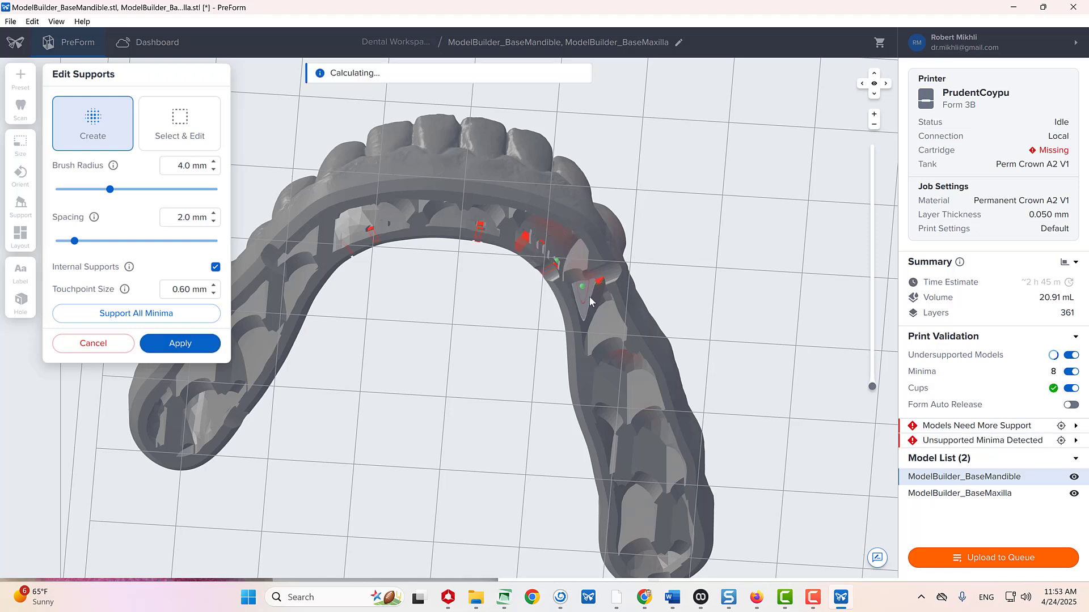
left_click(602, 281)
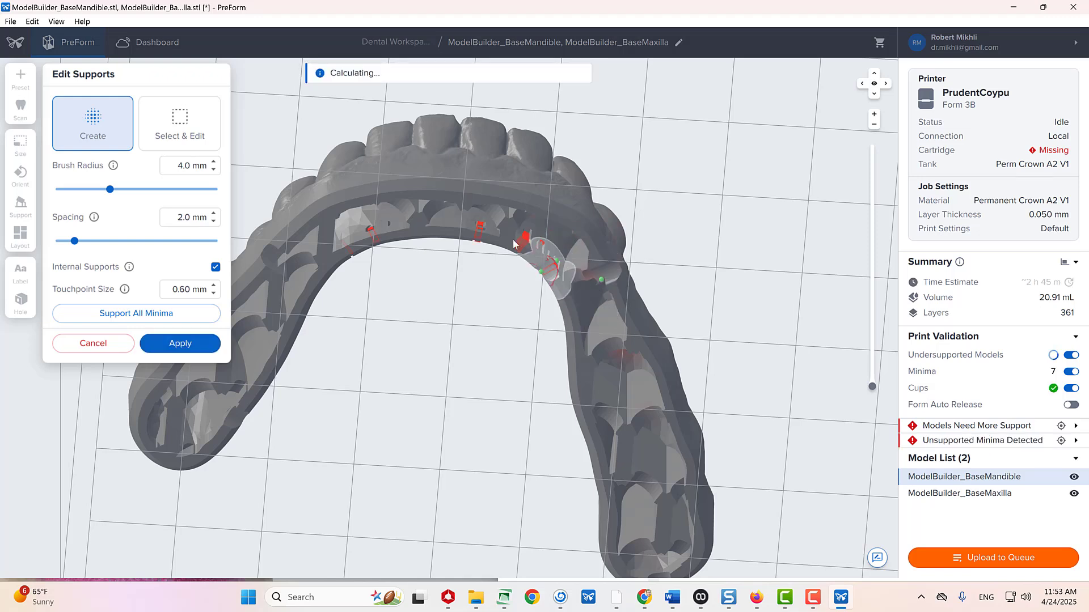
left_click(526, 240)
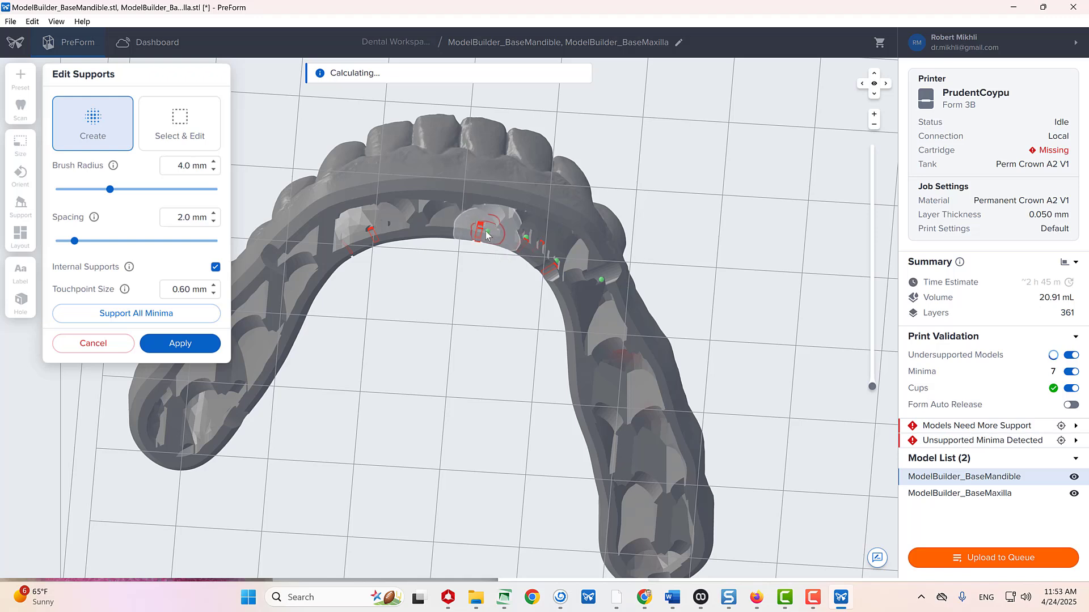
left_click(480, 228)
left_click(370, 229)
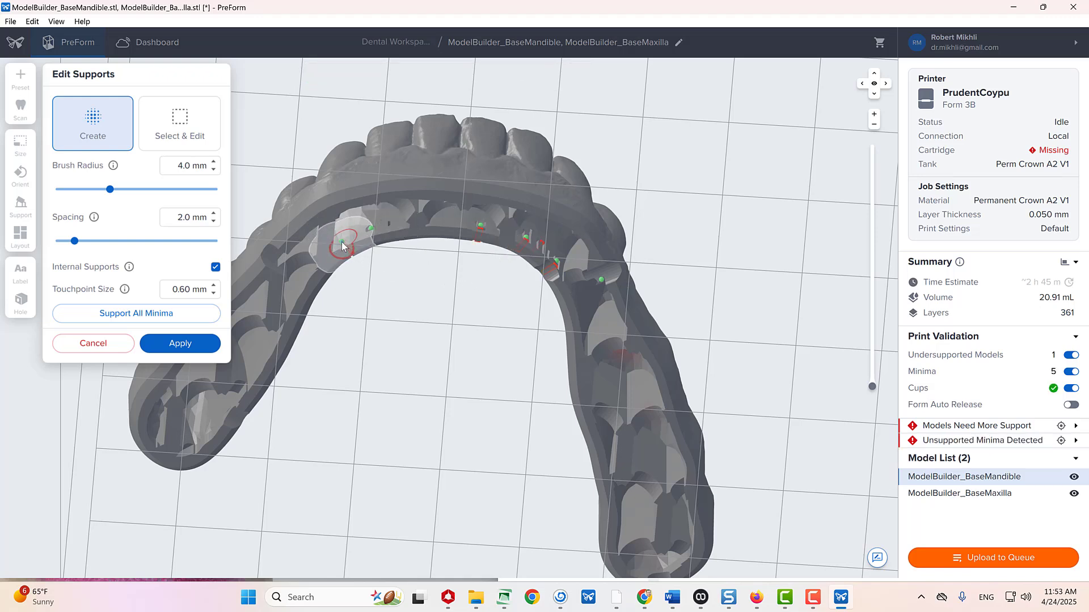
left_click(342, 245)
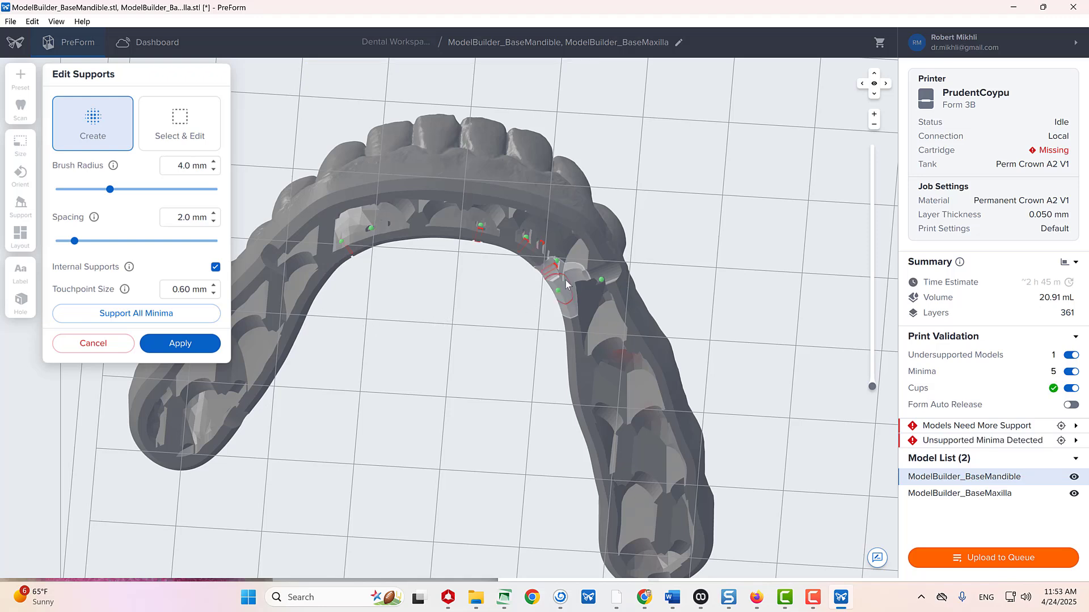
- Add further support points at the minima still marked red between the existing ones on the lower model's lettering
left_click(554, 263)
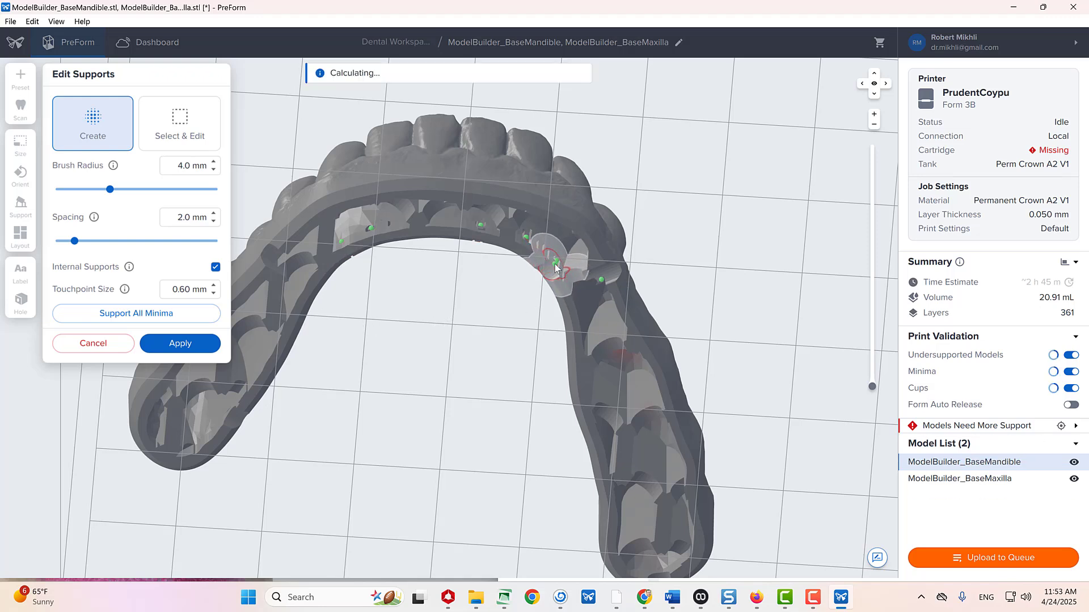
left_click(533, 250)
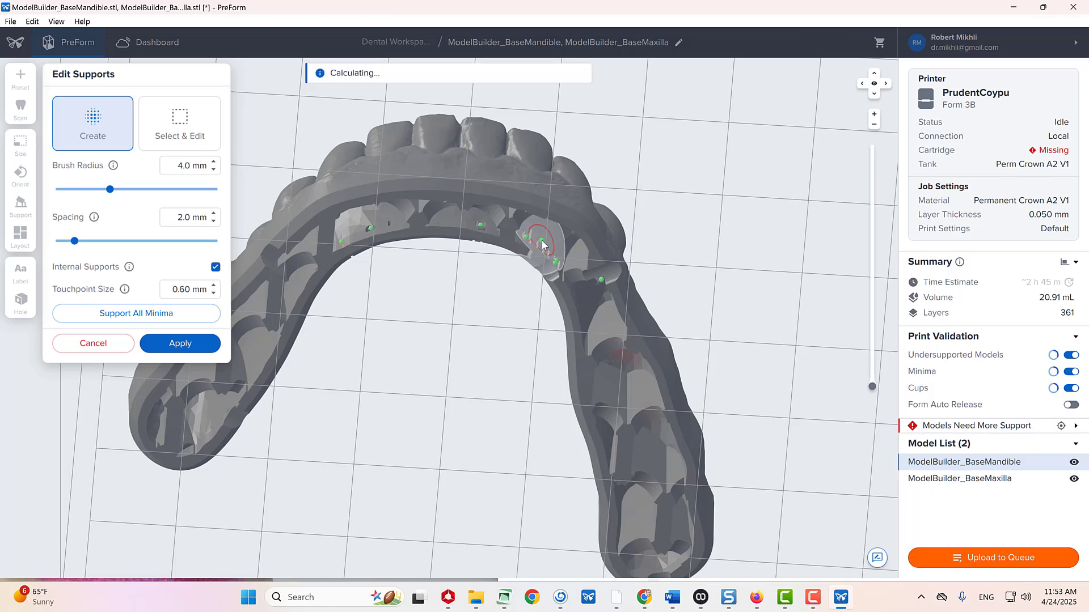
right_click_drag(515, 281, 478, 342)
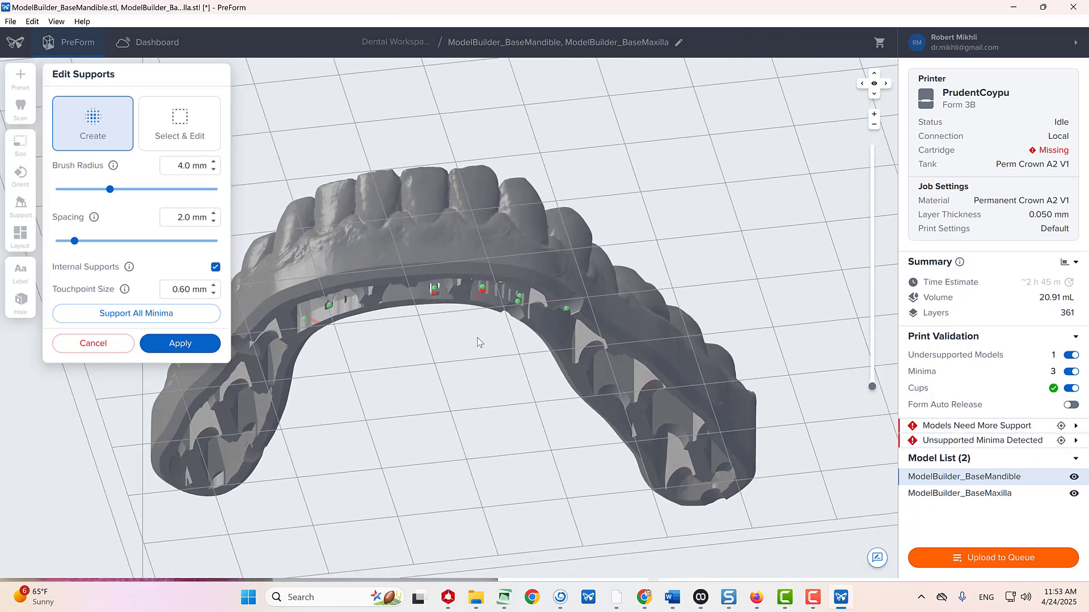
left_click(482, 296)
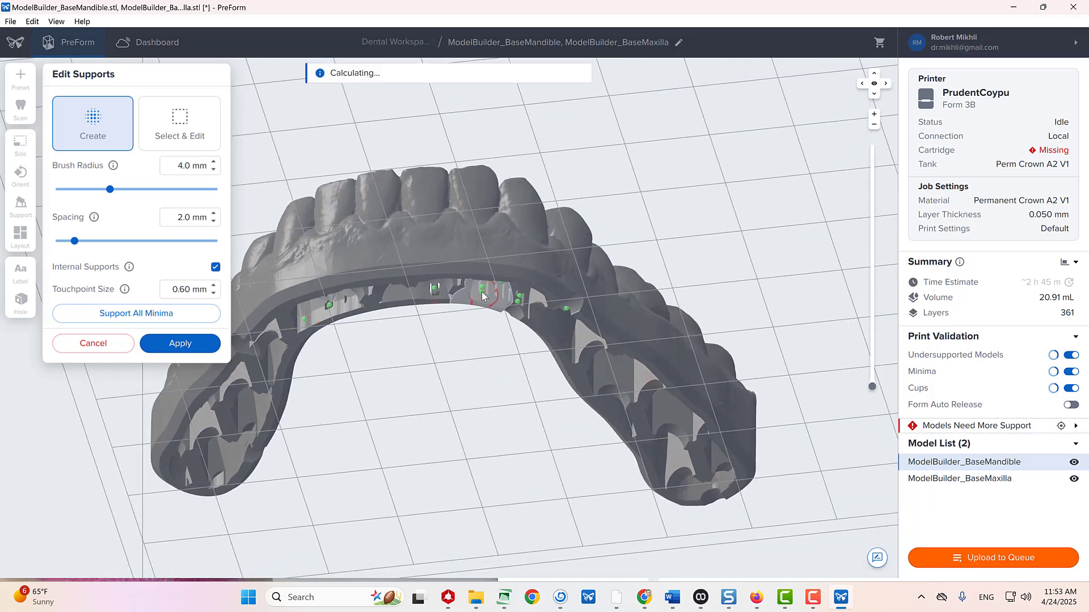
left_click(436, 295)
- Add a support point at the remaining unsupported minimum on the last letter of the lower model's name lettering
right_click_drag(359, 336, 345, 203)
scroll(345, 203, "up", 5)
right_click_drag(491, 166, 857, 361)
scroll(716, 536, "up", 2)
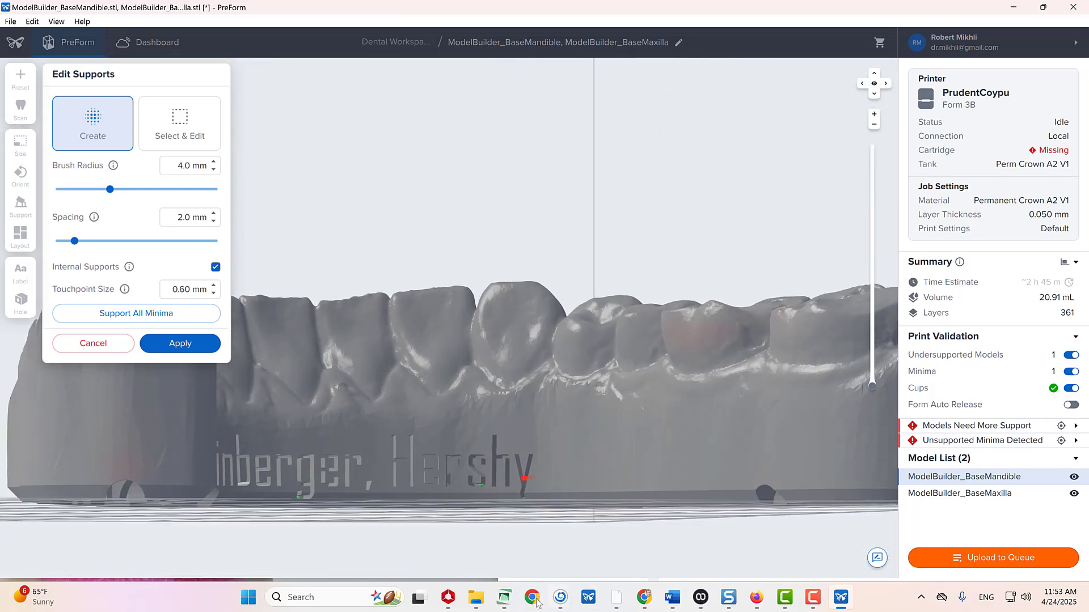
scroll(487, 407, "up", 4)
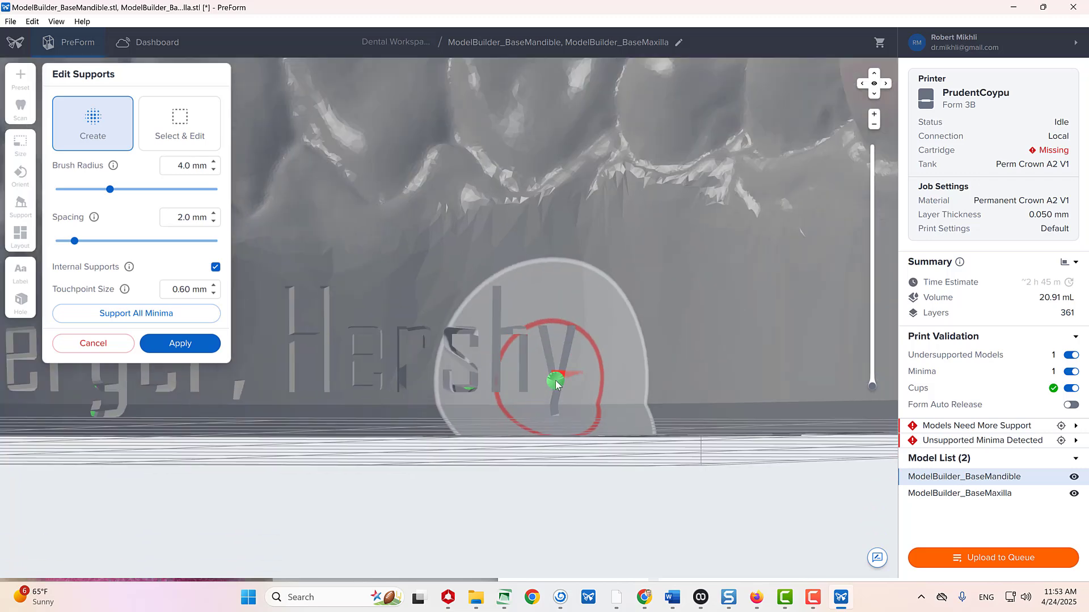
left_click(557, 385)
left_click(557, 384)
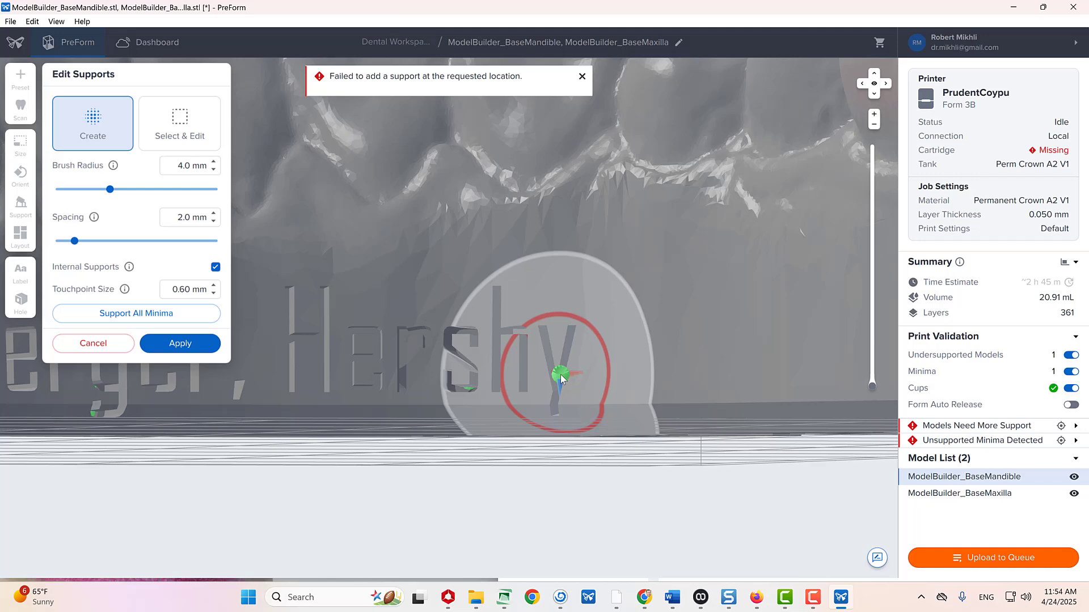
left_click(560, 377)
- Check the lower model from several sides and apply its manually placed supports
right_click_drag(532, 466, 520, 494)
scroll(395, 481, "down", 5)
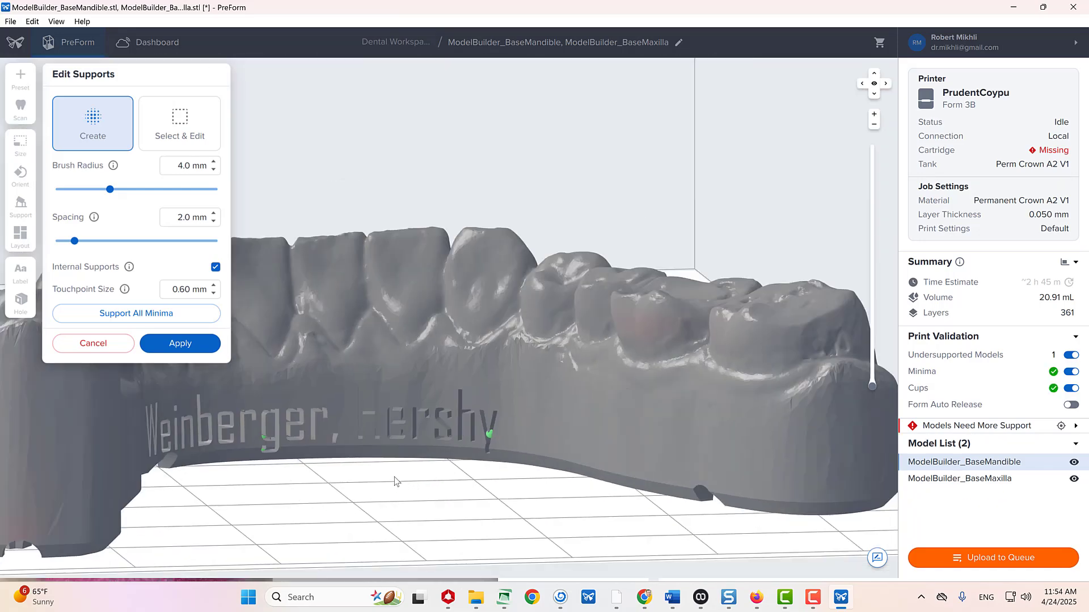
scroll(321, 491, "down", 10)
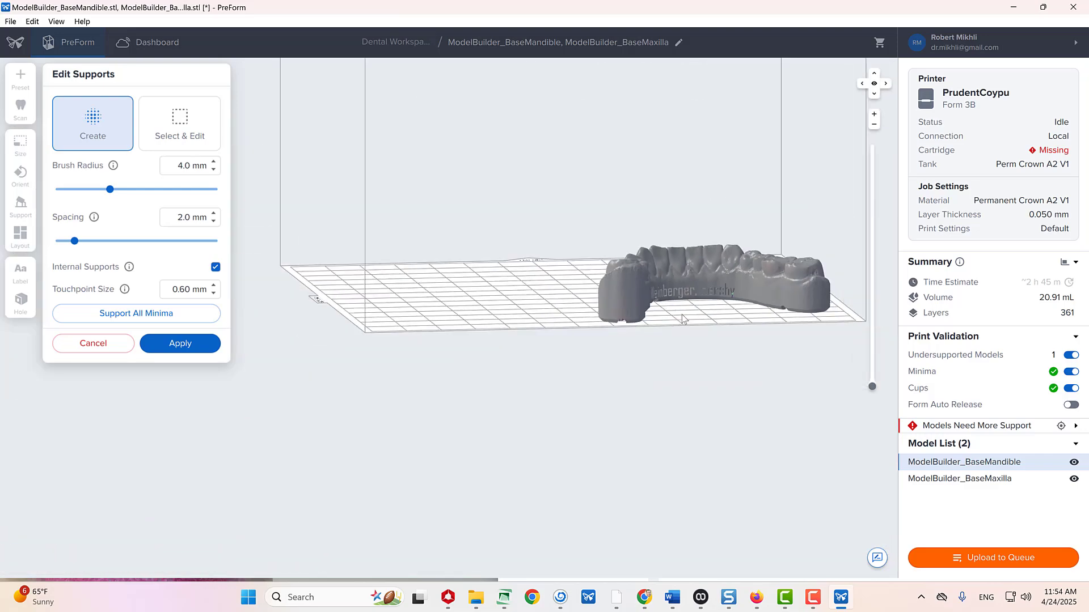
right_click_drag(510, 409, 375, 284)
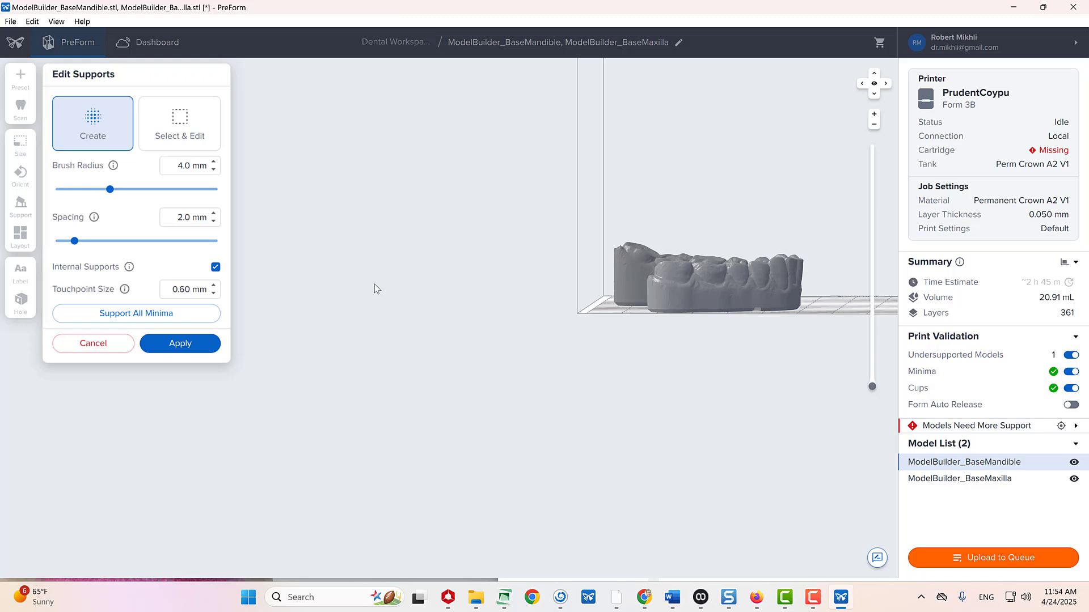
left_click(176, 353)
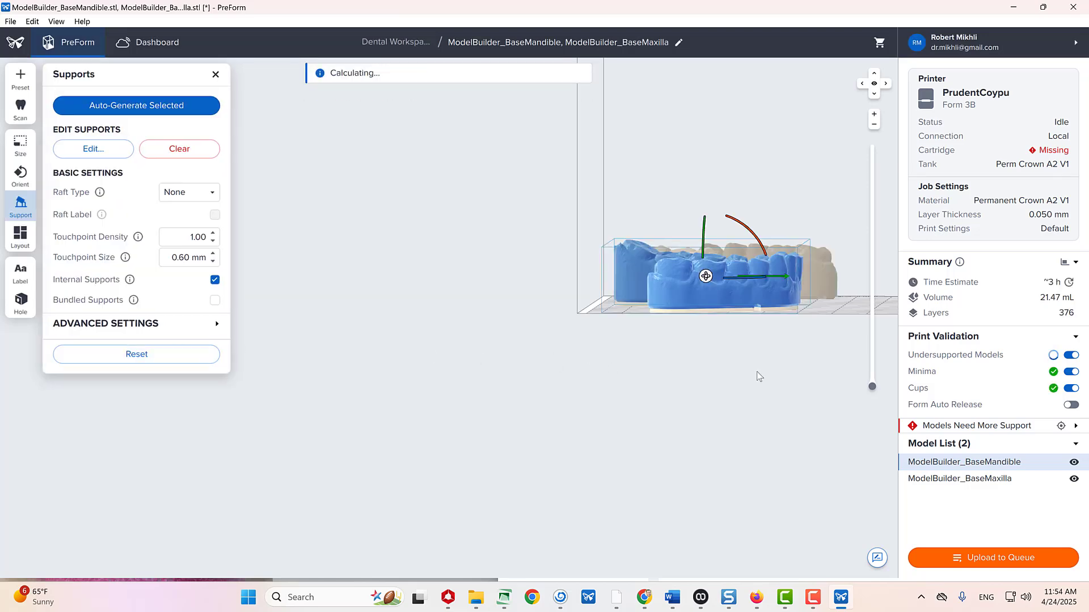
- Select the upper model and open its supports for manual editing
right_click_drag(756, 371, 608, 450)
middle_click_drag(609, 450, 365, 447)
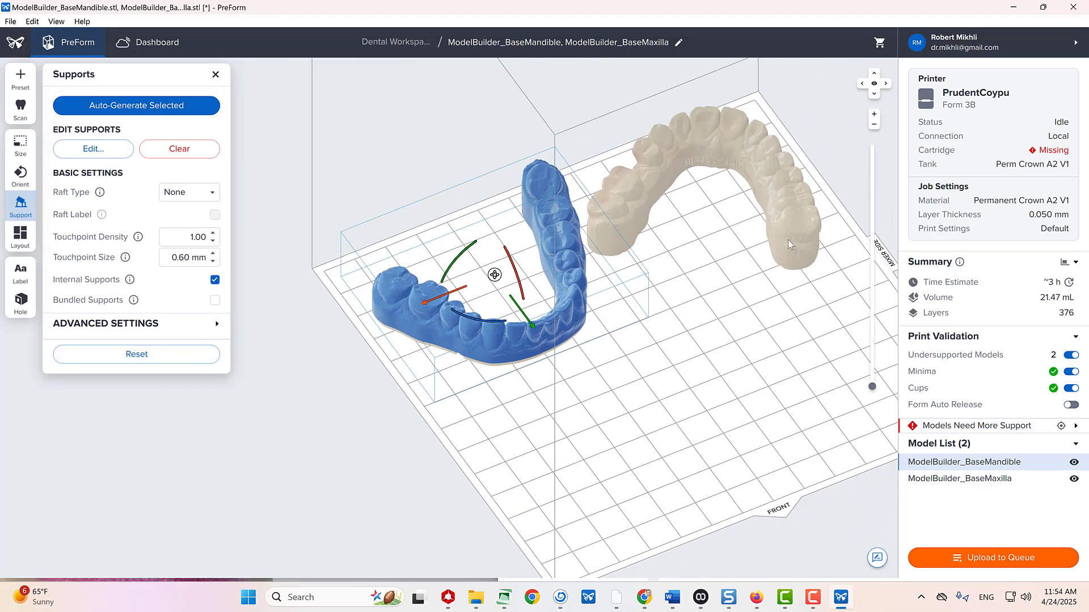
left_click(770, 179)
right_click_drag(792, 306, 288, 64)
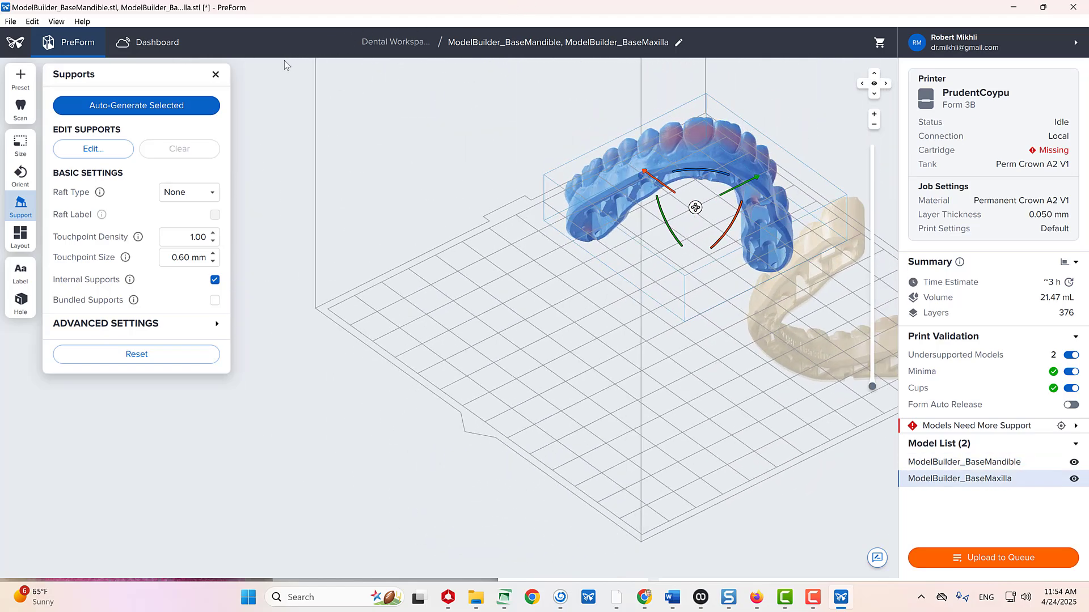
left_click(94, 150)
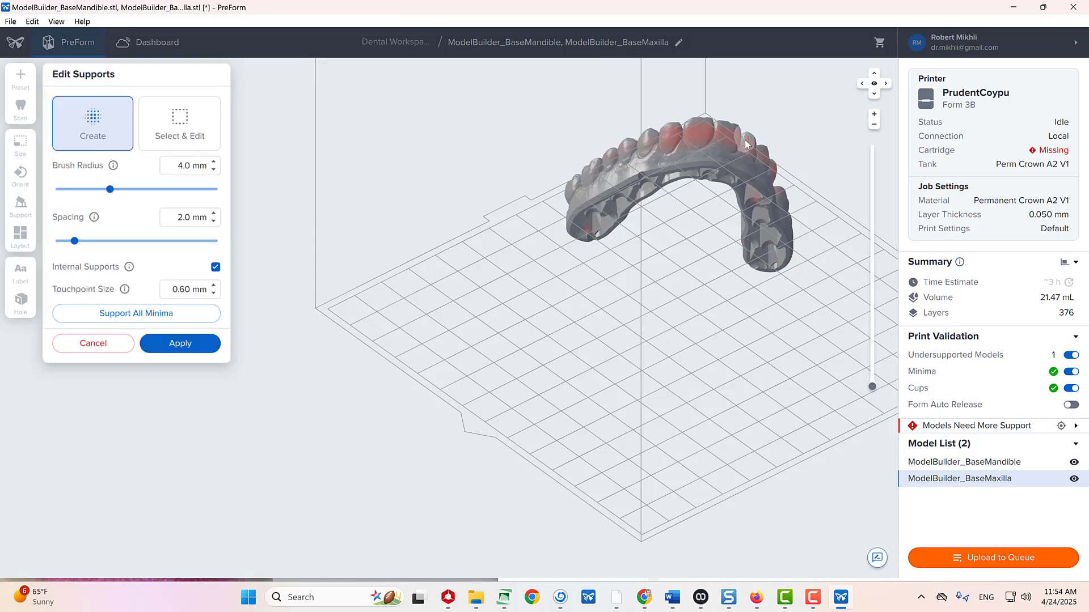
- Add support points to the red undersupported areas inside the hollow tooth cavities along one side of the upper model
right_click_drag(699, 284, 591, 353)
scroll(590, 358, "up", 5)
middle_click_drag(592, 315, 594, 431)
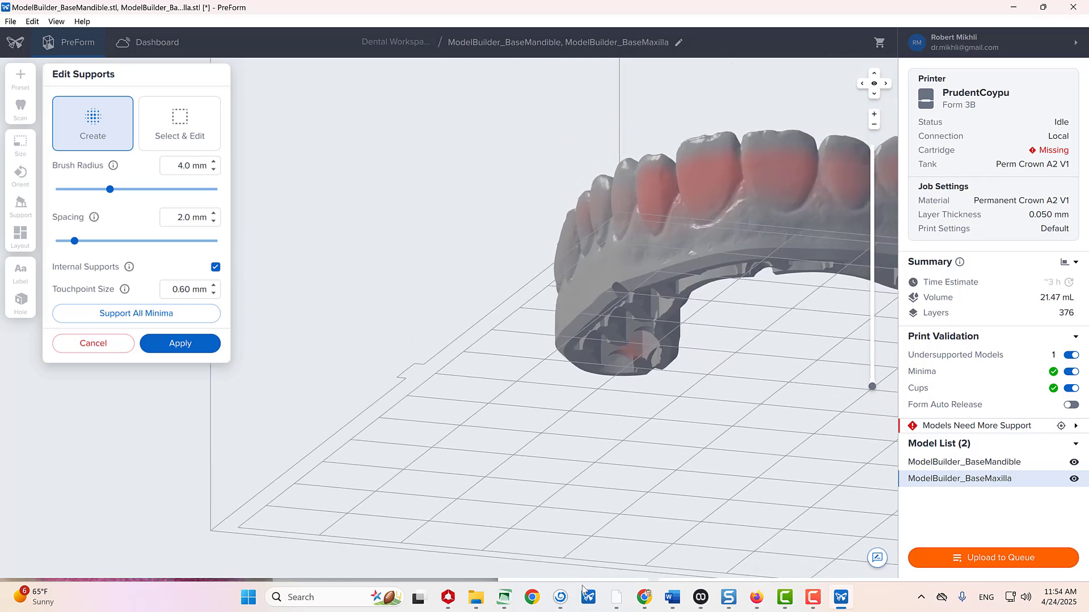
right_click_drag(621, 430, 427, 480)
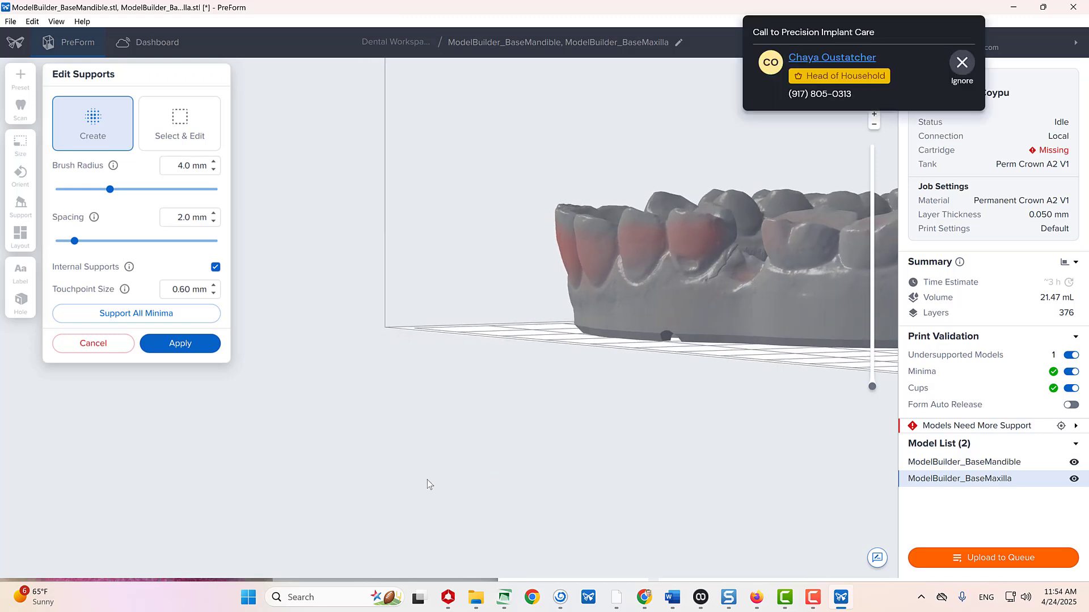
right_click_drag(427, 479, 398, 215)
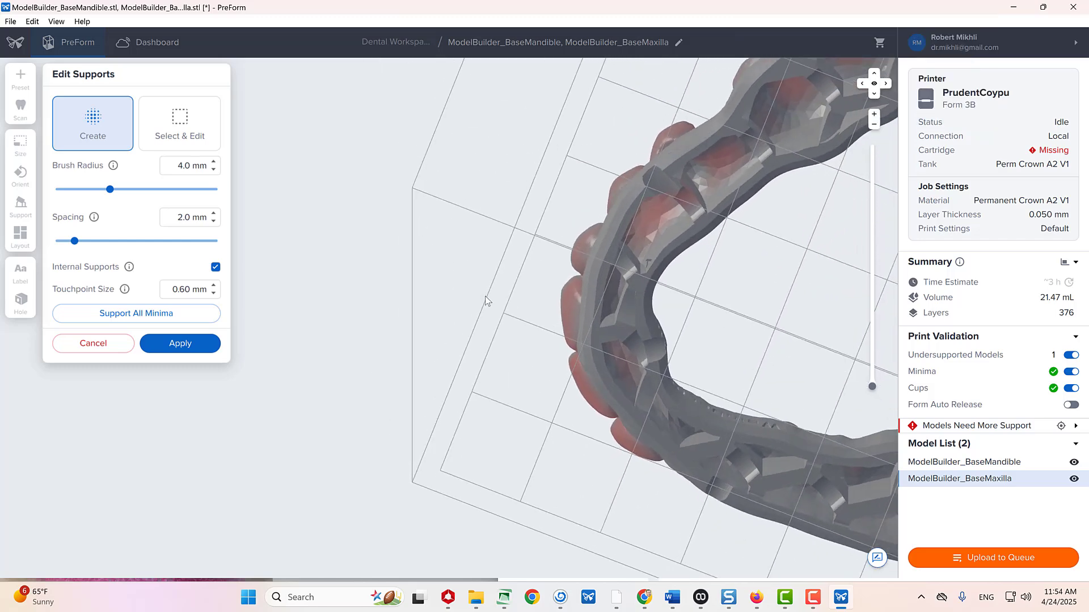
left_click(658, 213)
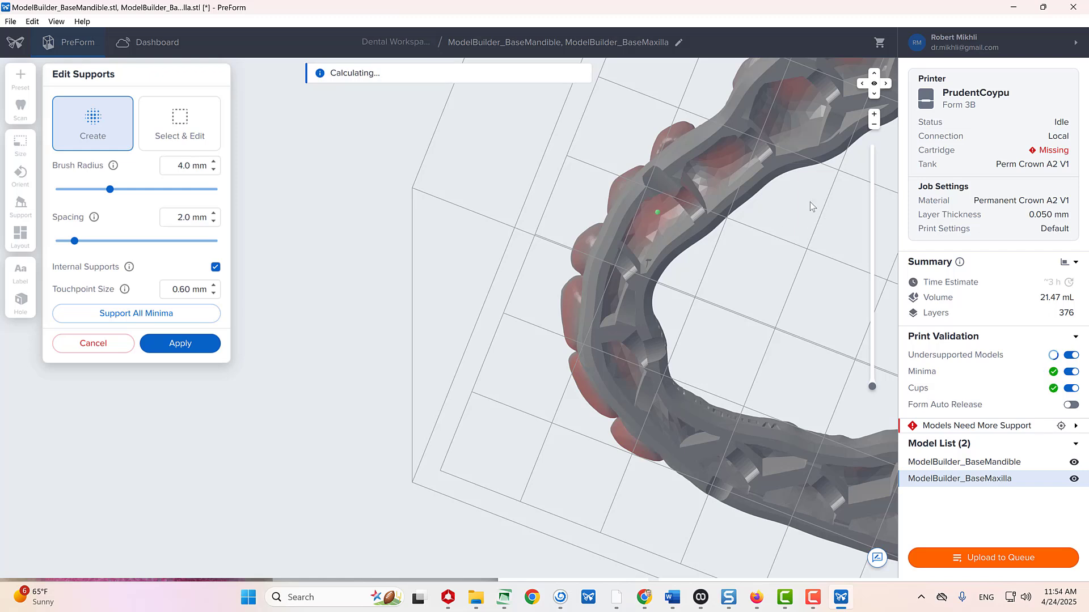
left_click(729, 159)
left_click(803, 92)
middle_click_drag(771, 248, 649, 389)
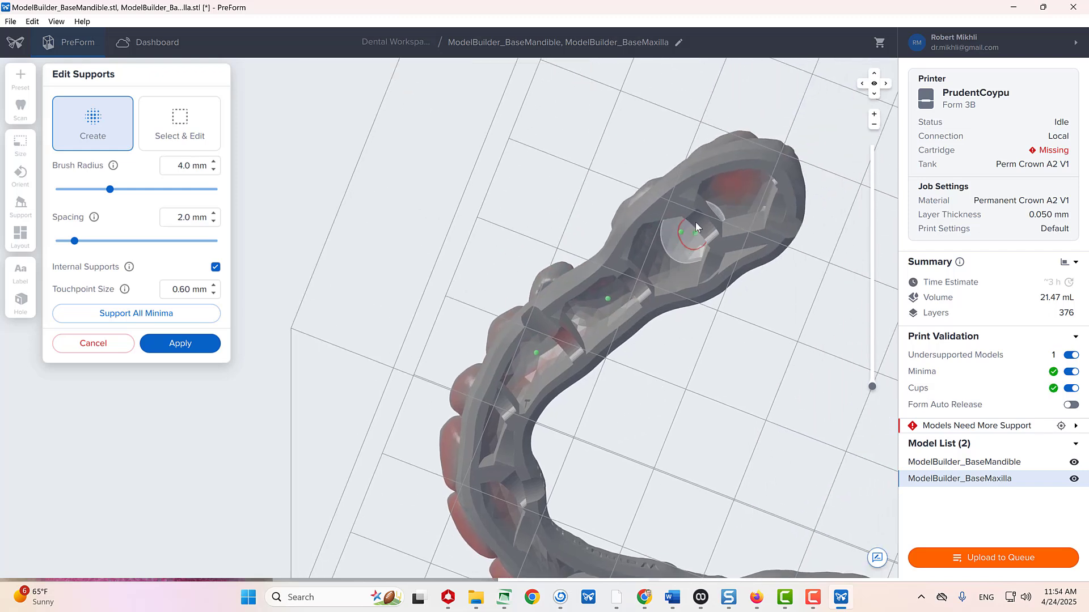
left_click(731, 185)
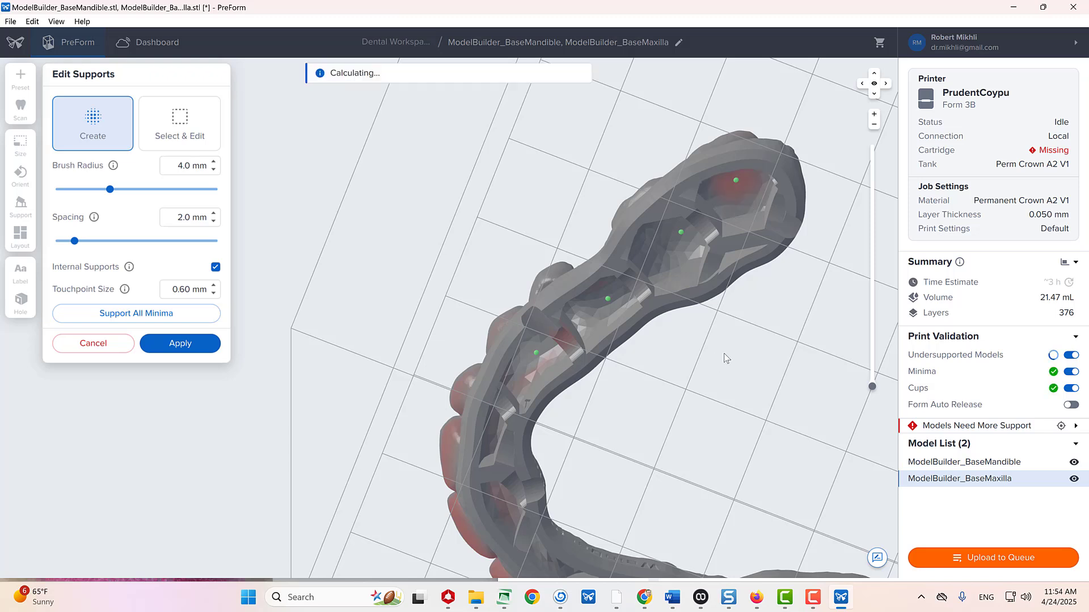
left_click(565, 343)
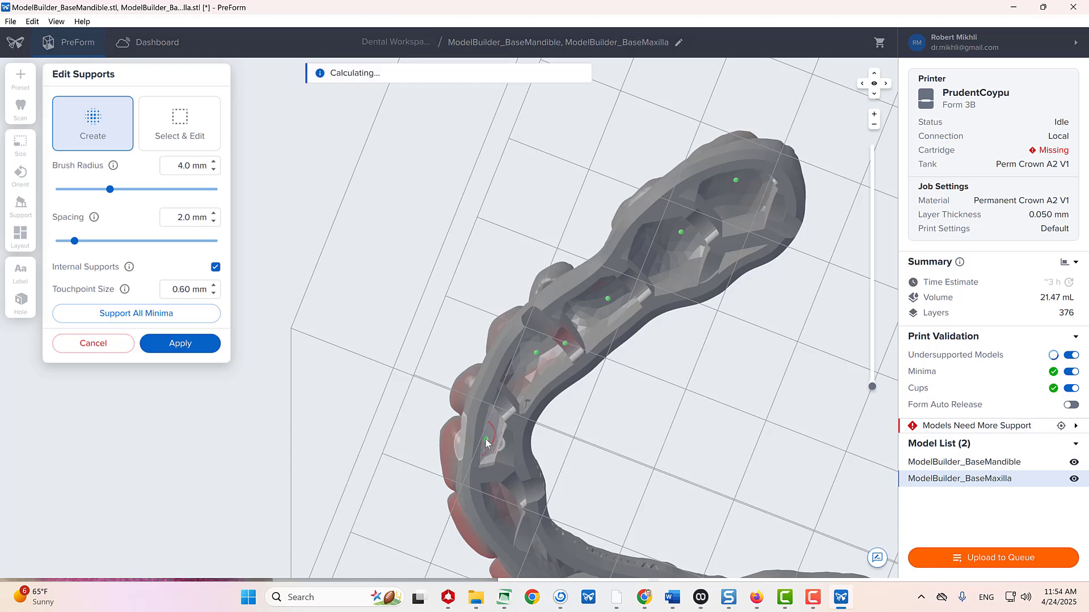
- Add support points in the upper model's front cavity and around the red areas in the rearmost cavity of the opposite side
mouse_move(503, 470)
right_mouse_down()
mouse_move(407, 492)
mouse_move(410, 252)
right_mouse_up()
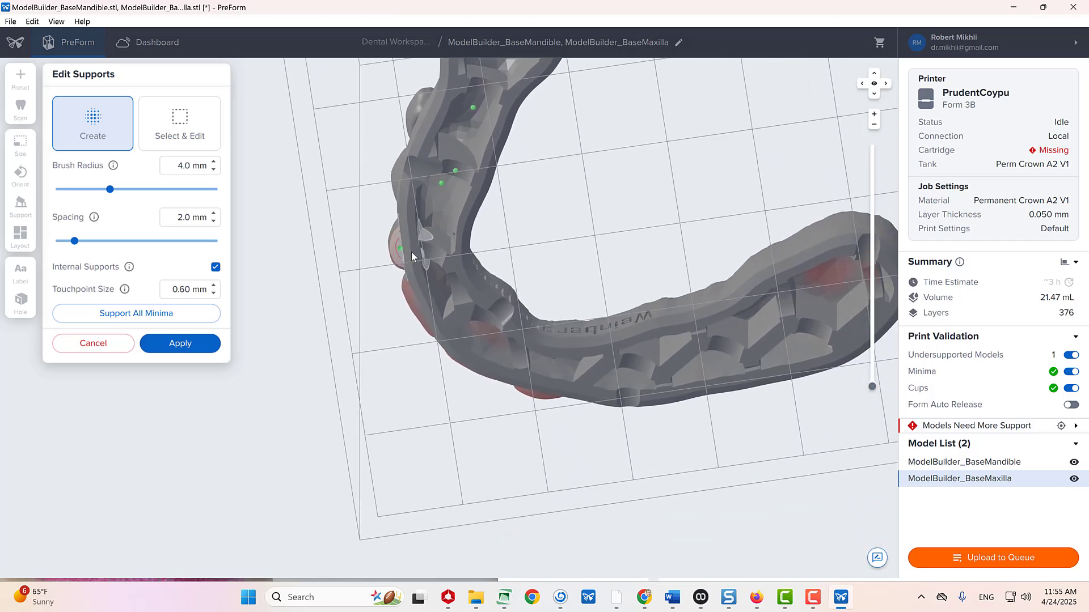
left_click(485, 339)
right_click_drag(436, 298, 667, 236)
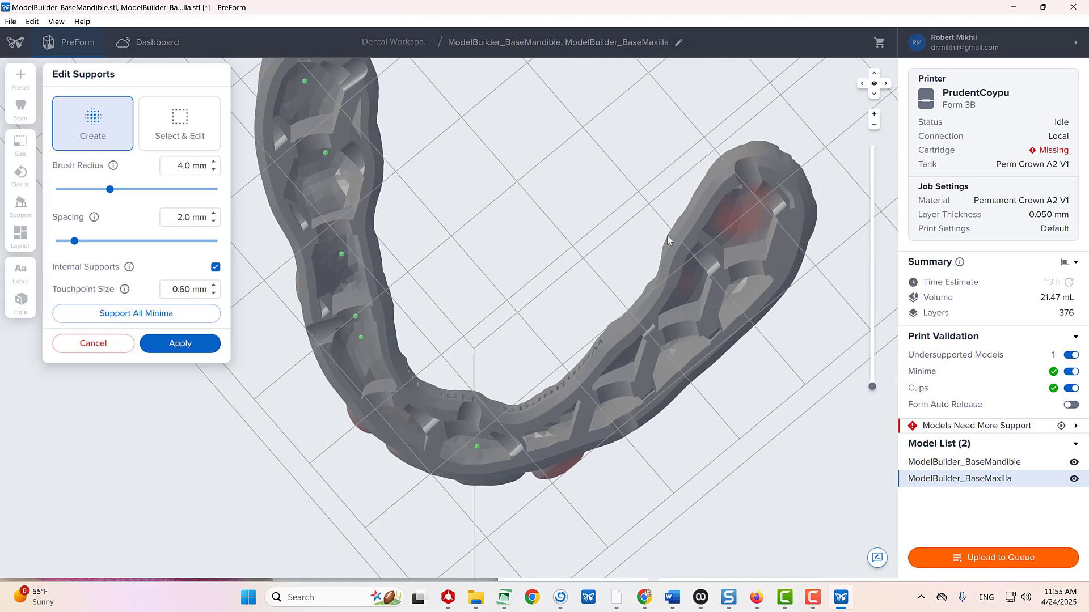
left_click(743, 219)
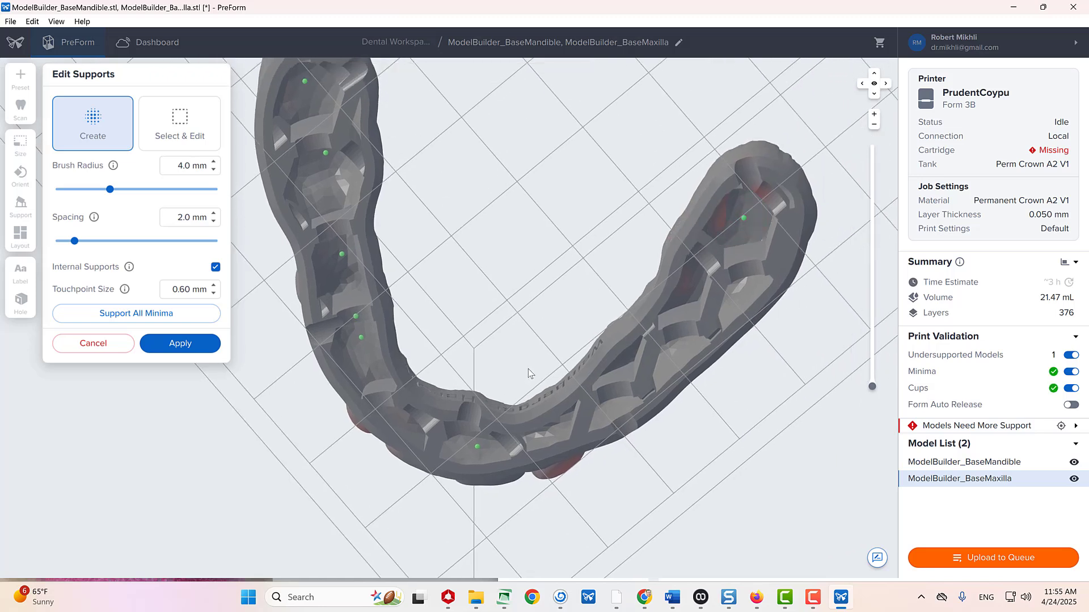
left_click(719, 213)
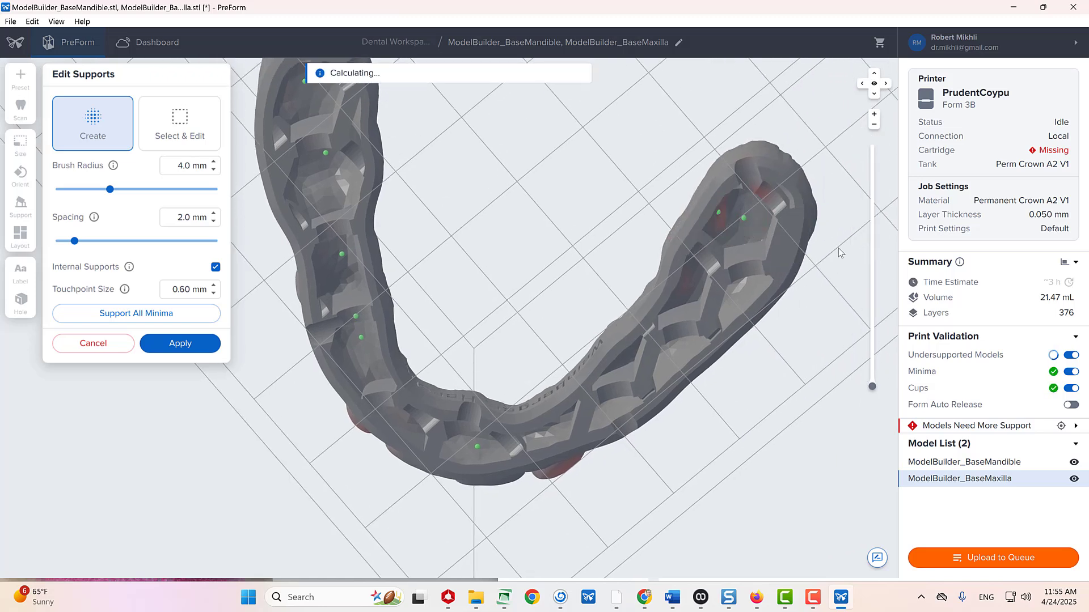
left_click(765, 196)
left_click(771, 213)
- Add two support points on the outer face of the upper front tooth with the strongest red undersupported area
right_click_drag(646, 415, 153, 610)
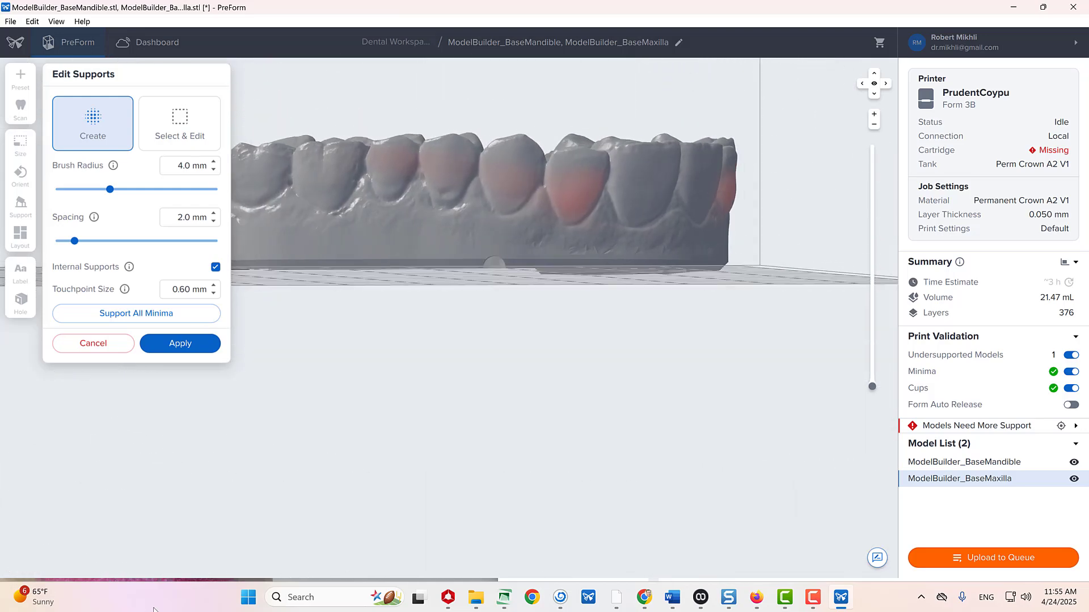
left_click(578, 199)
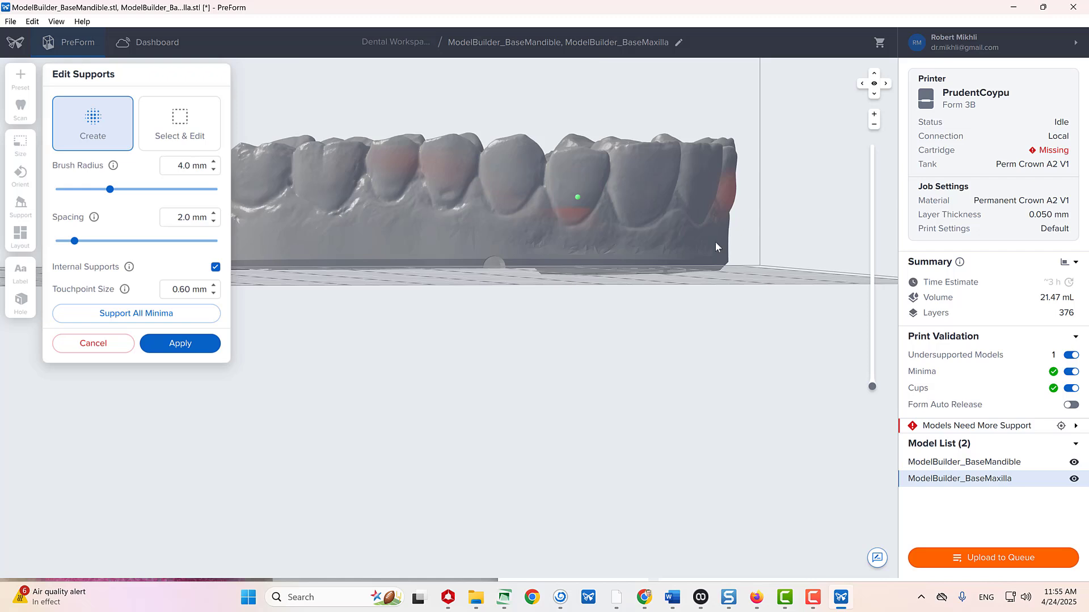
left_click(569, 217)
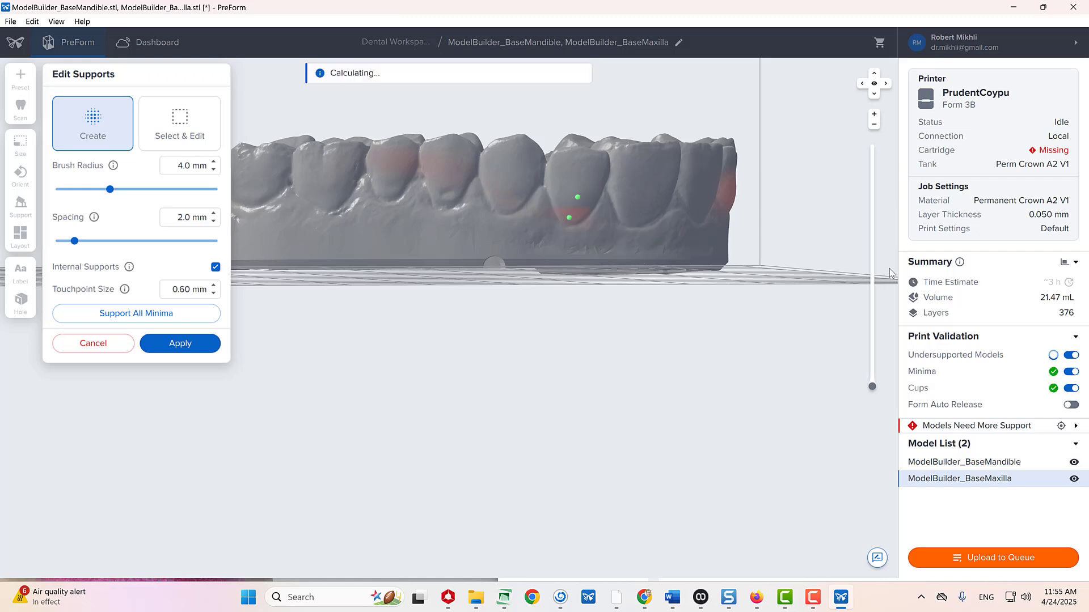
- Add two support points on the outer face of the red undersupported front tooth on the upper model's other side
right_click_drag(764, 187, 566, 193)
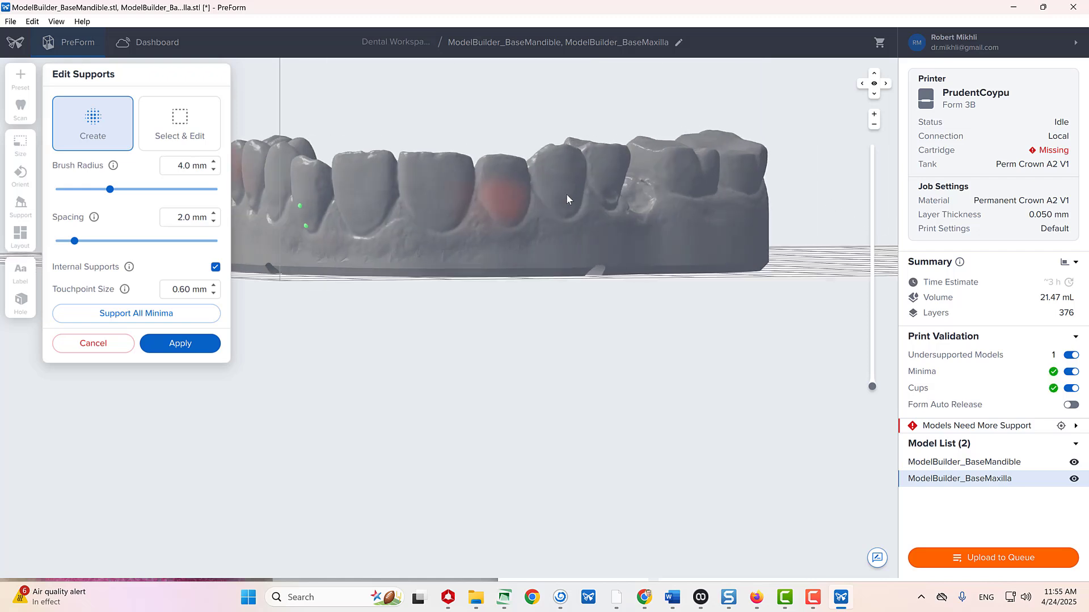
left_click(500, 201)
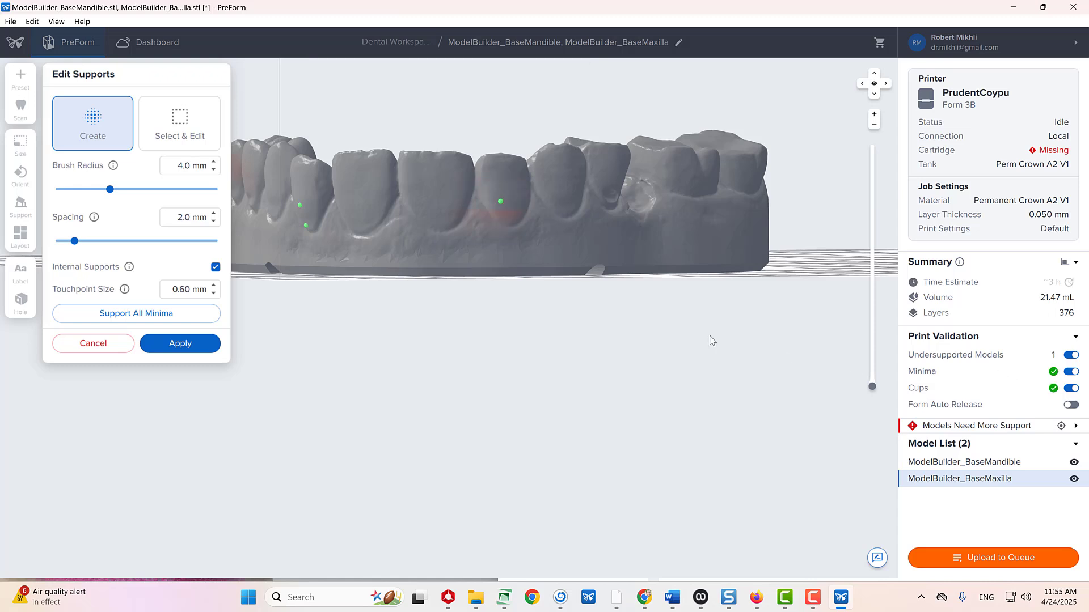
left_click(509, 219)
- Add a support point on the outer face of the red undersupported upper side tooth and apply the upper model's support edits
right_click_drag(429, 289, 569, 189)
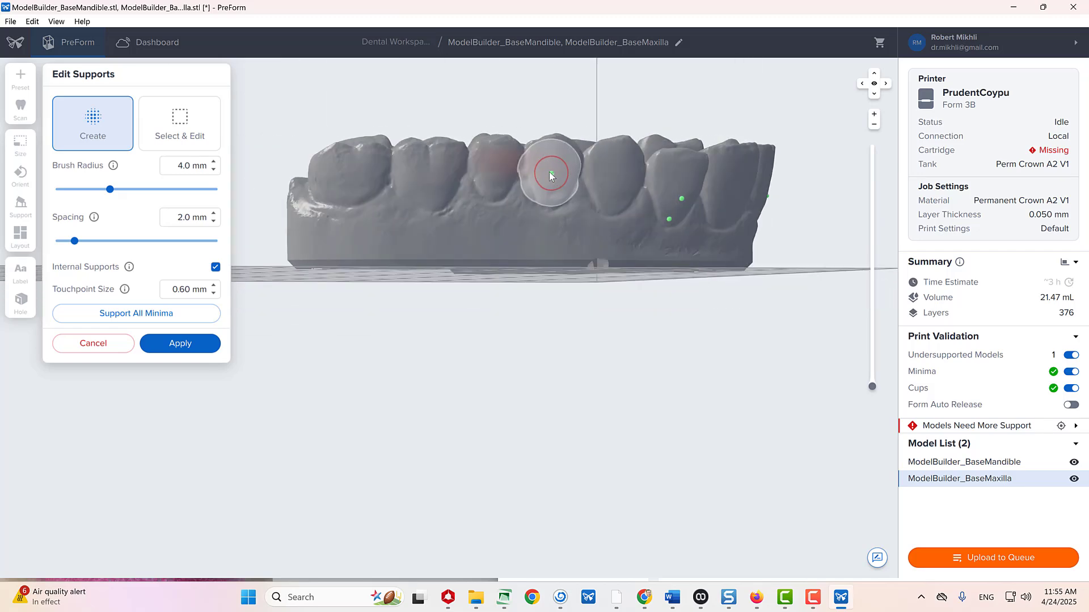
left_click(550, 172)
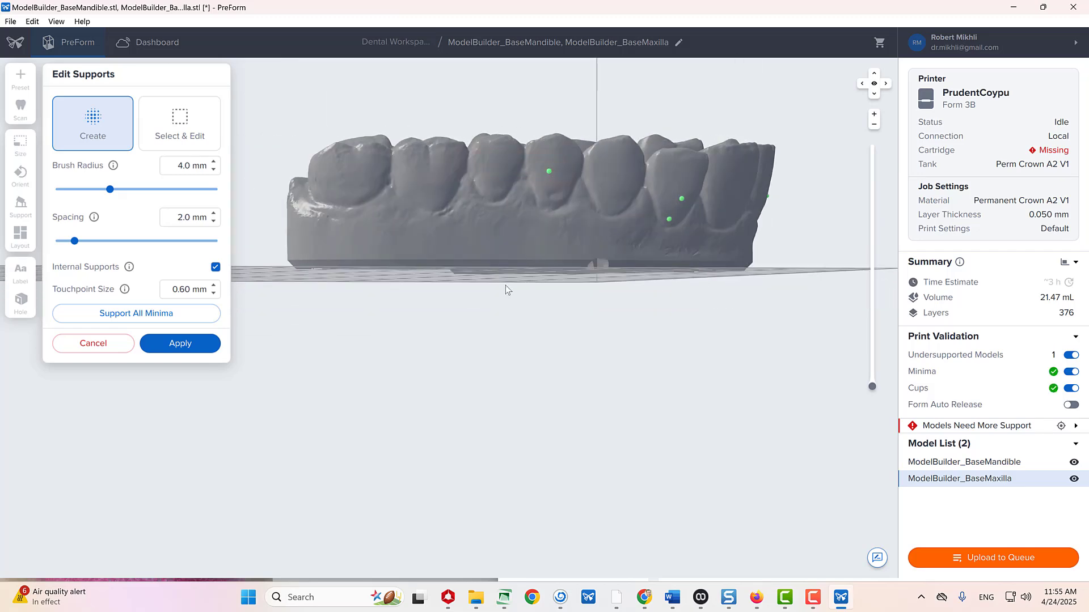
right_click_drag(388, 357, 255, 318)
left_click(169, 344)
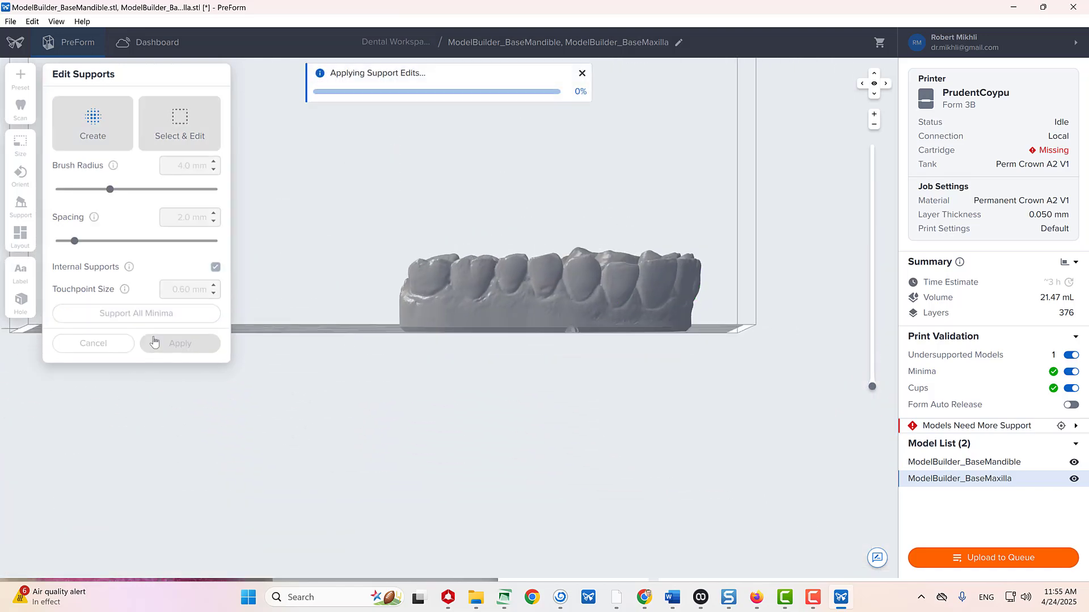
right_click_drag(808, 549, 709, 574)
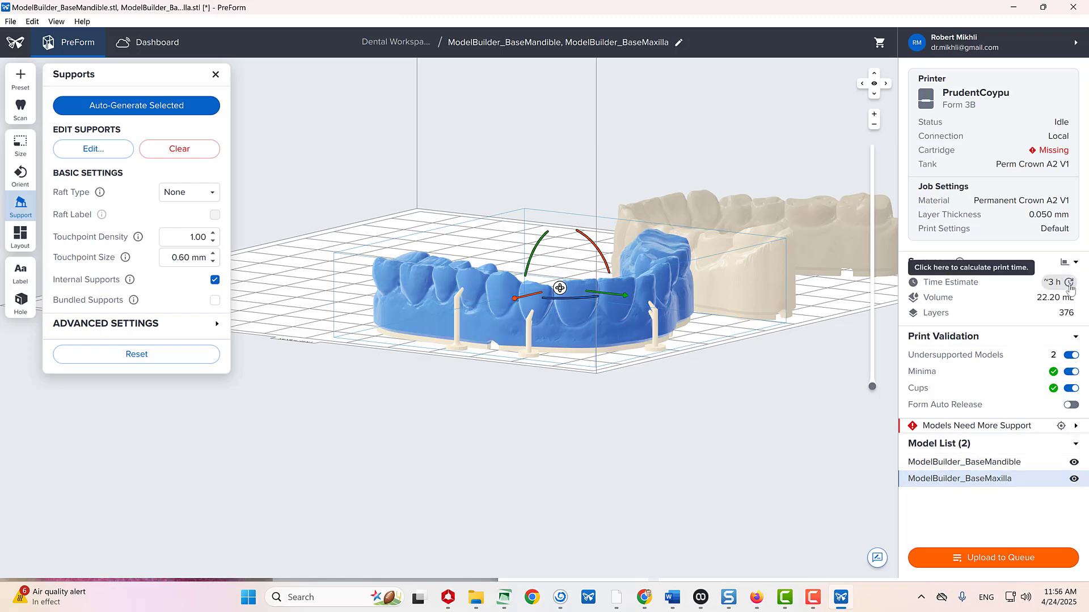
- Change the job's material to the dental Model V3 resin at 0.100 mm layer thickness and import the saved support locations
left_click(1008, 196)
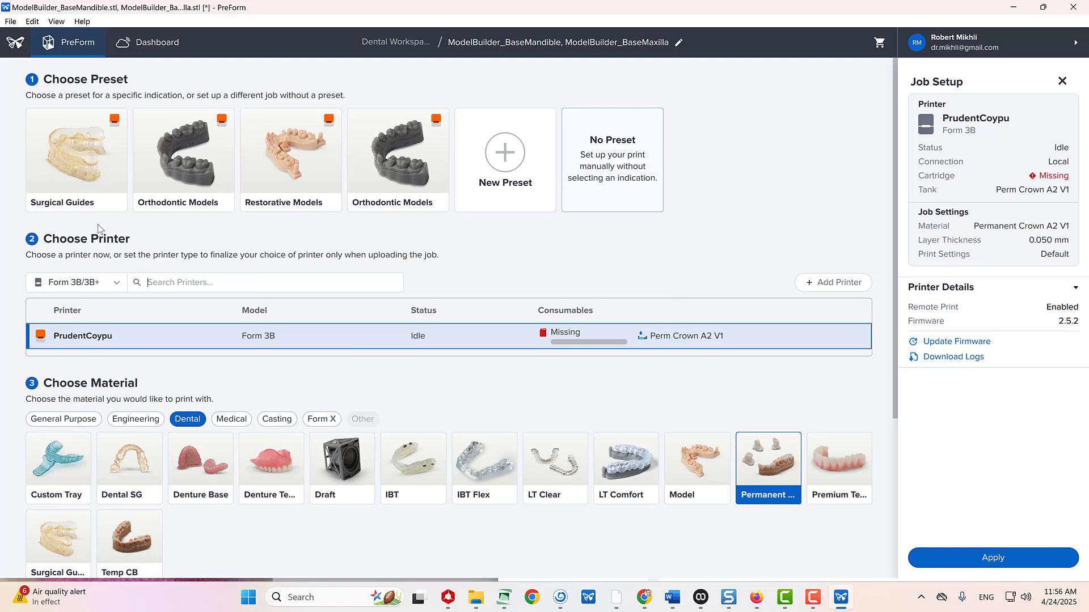
scroll(180, 229, "down", 4)
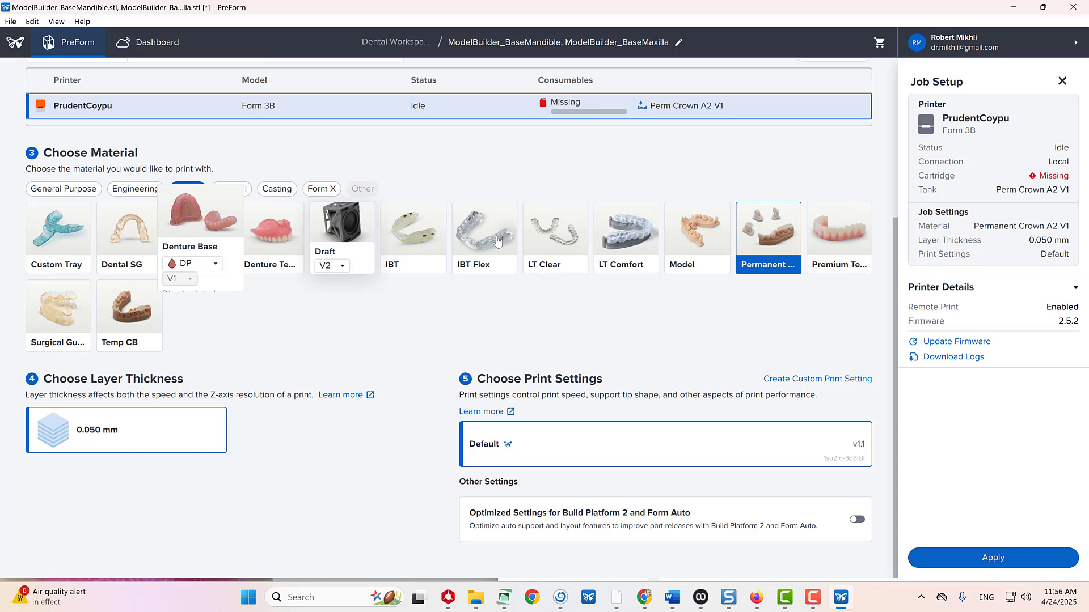
left_click(717, 233)
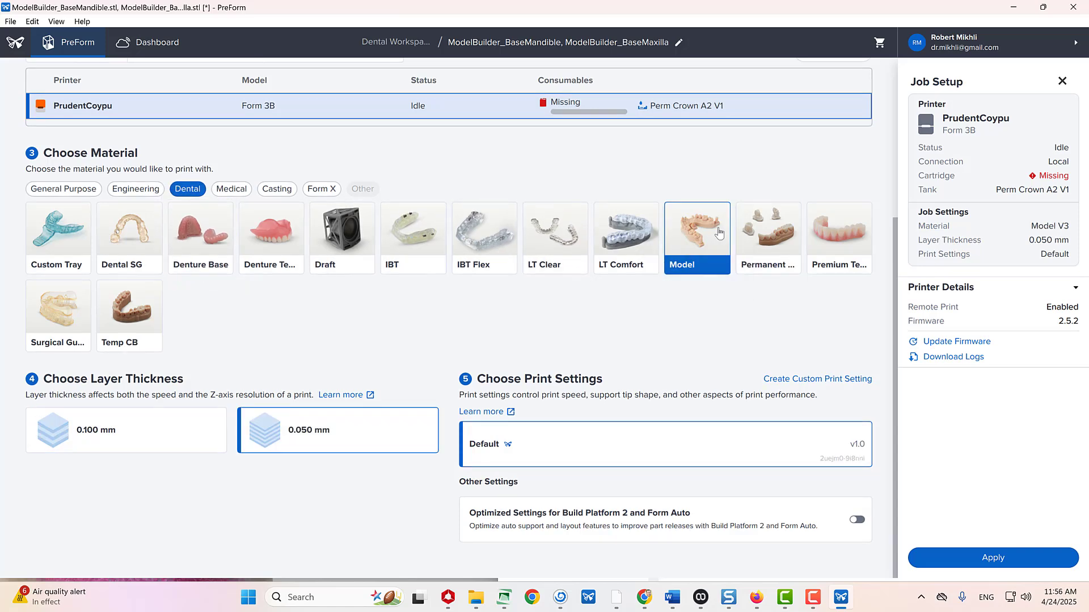
left_click(127, 431)
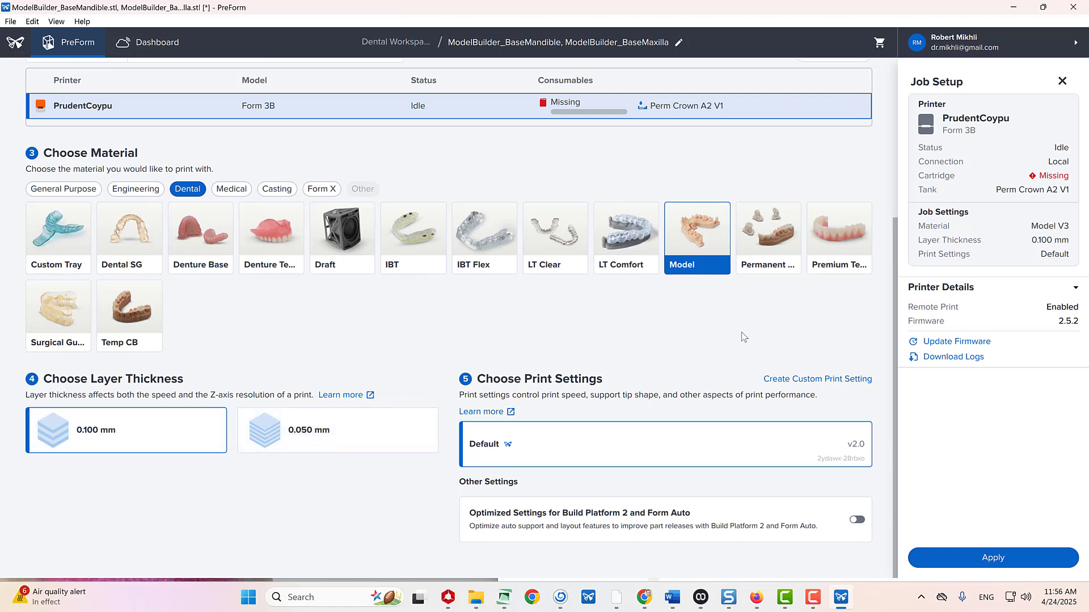
left_click(1028, 558)
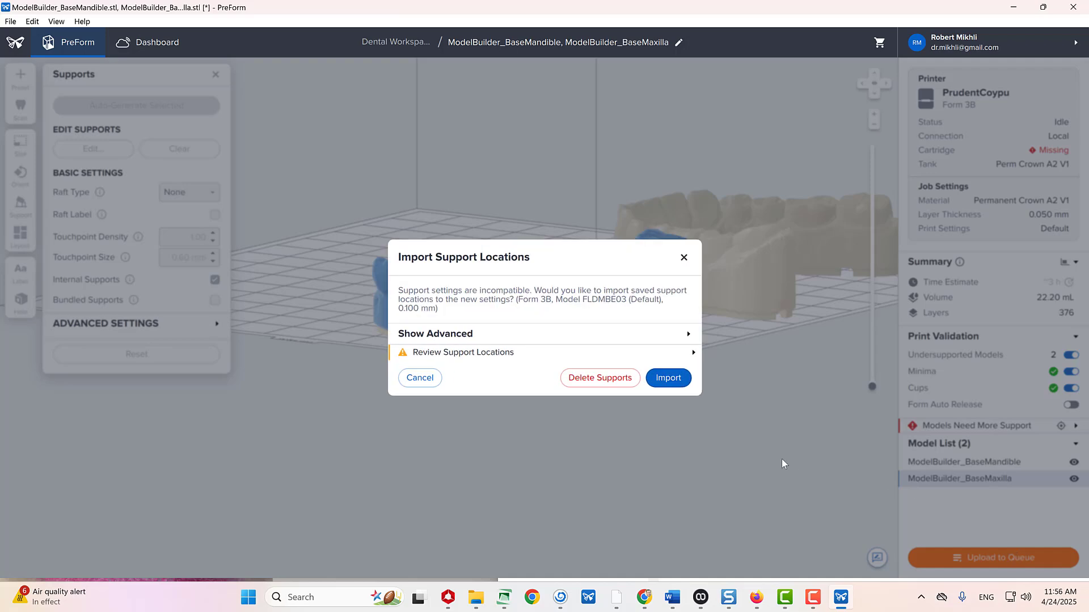
left_click(667, 378)
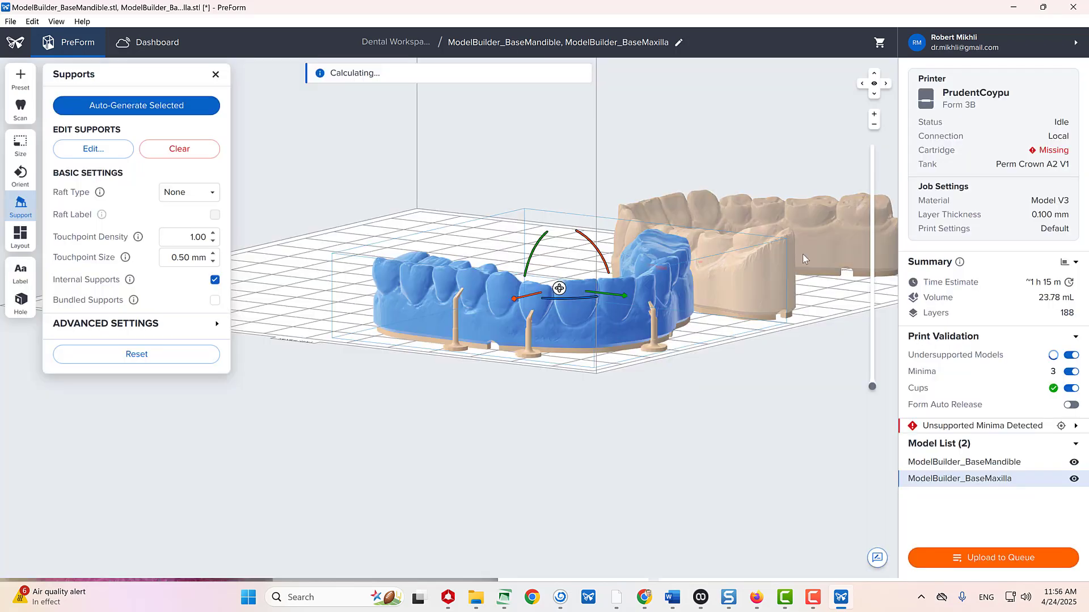
- Select the lower model and examine the red unsupported spots around its engraved lettering and underside
left_click(782, 265)
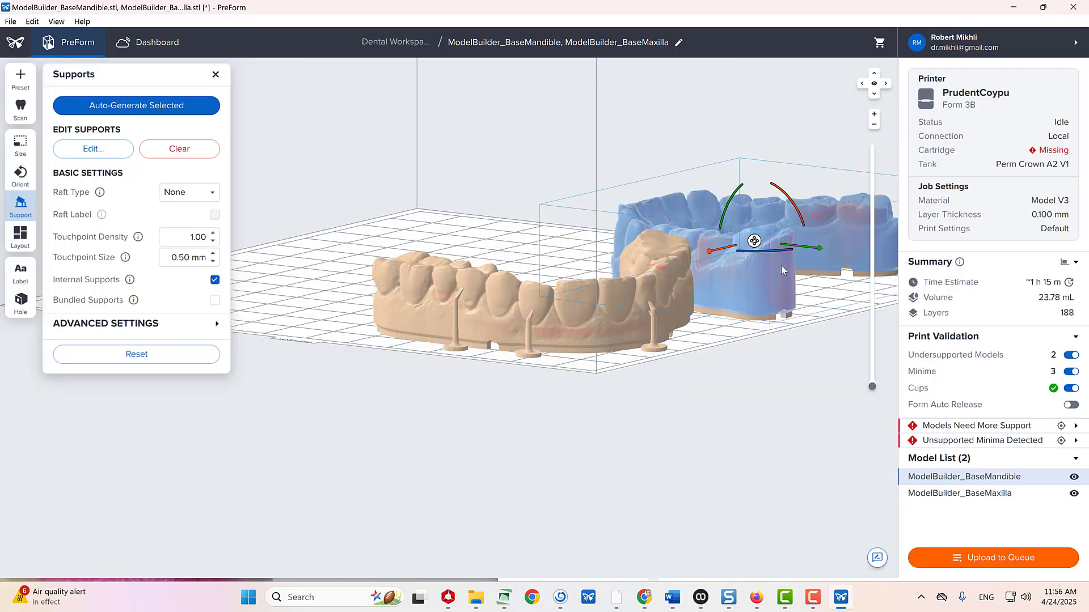
right_click_drag(748, 295, 655, 469)
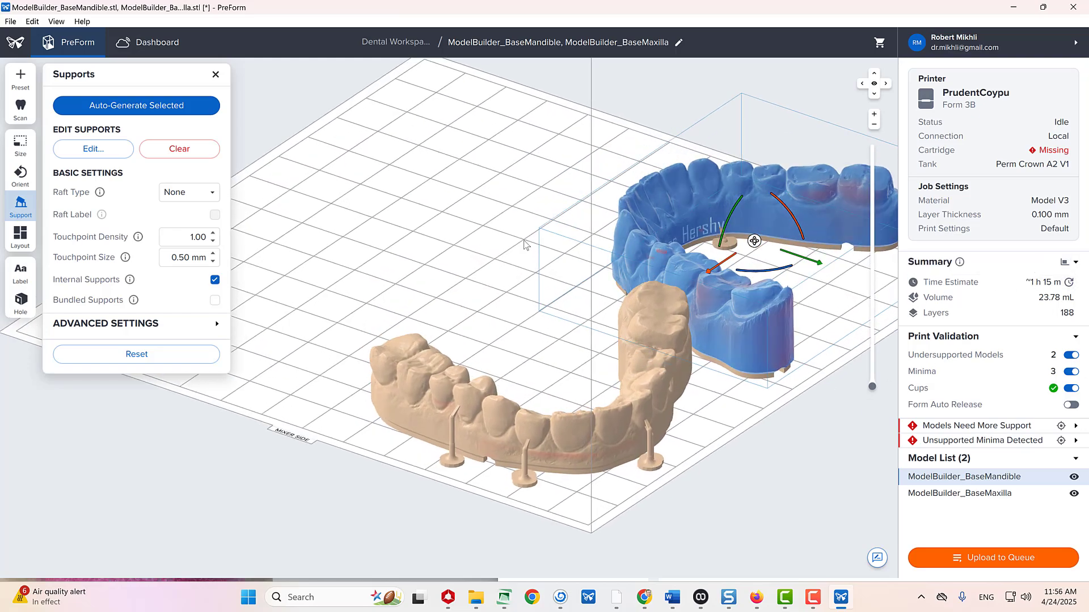
right_click_drag(428, 234, 381, 138)
scroll(810, 438, "up", 7)
scroll(648, 362, "down", 2)
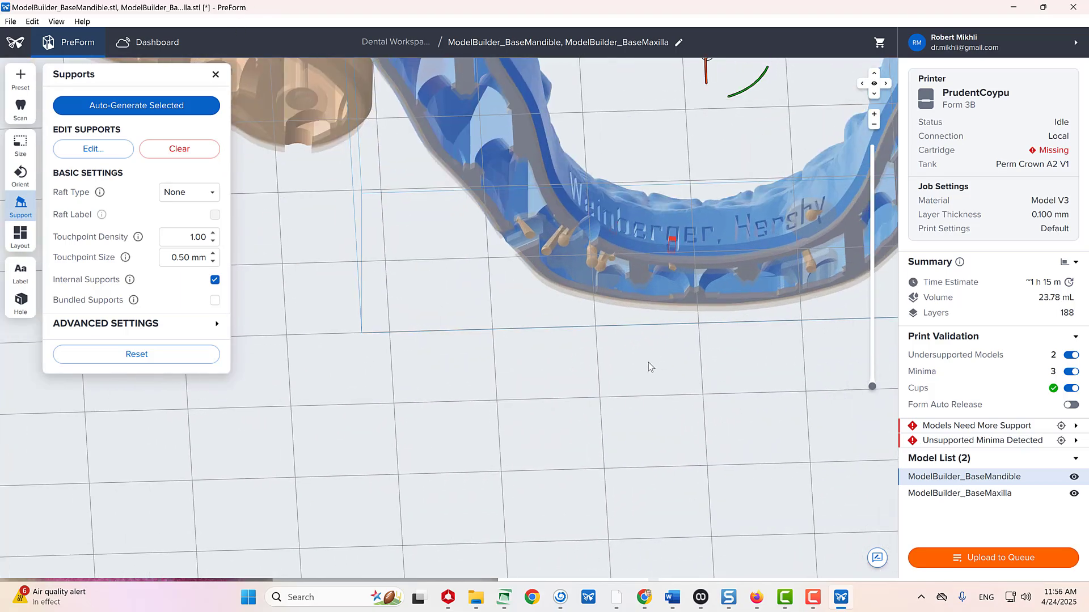
right_click_drag(651, 361, 622, 492)
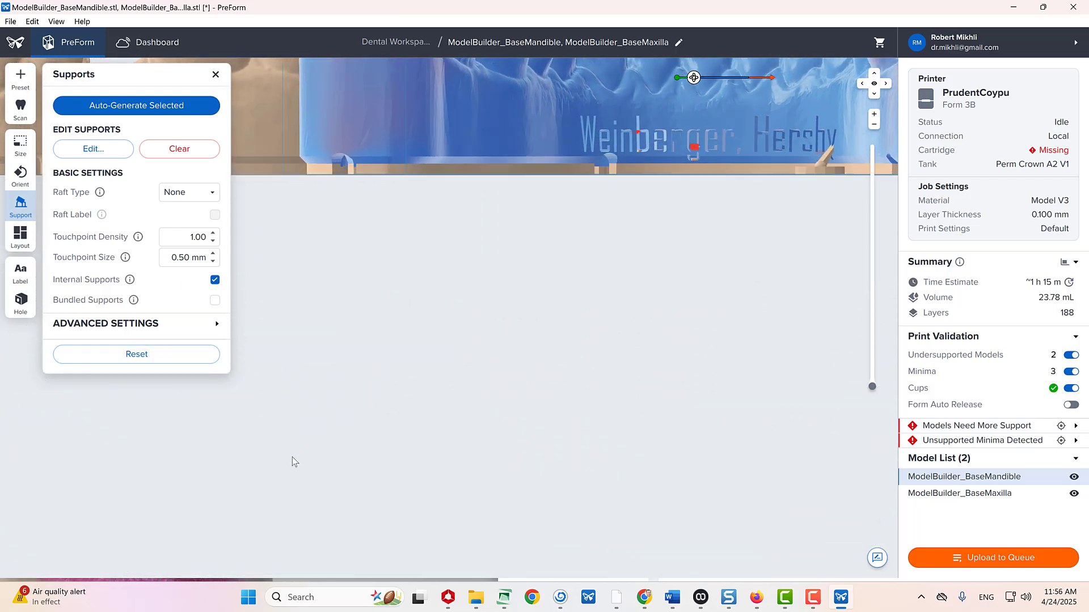
- Try to add support points at the red unsupported minima in the lower model's engraved lettering, and discard the support edits
left_click(130, 151)
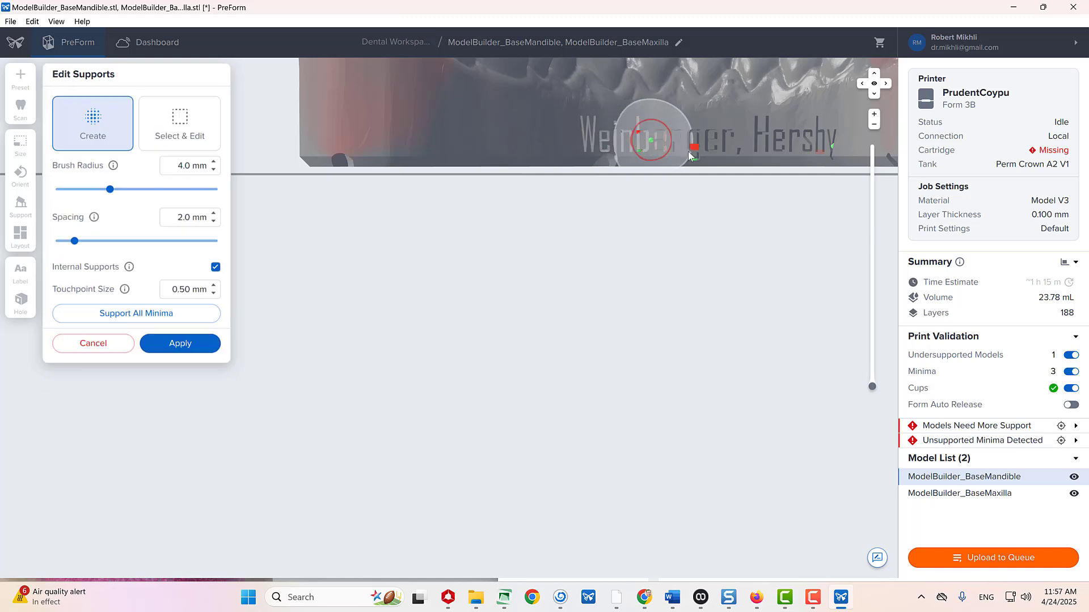
scroll(719, 202, "up", 5)
middle_click_drag(572, 162, 601, 310)
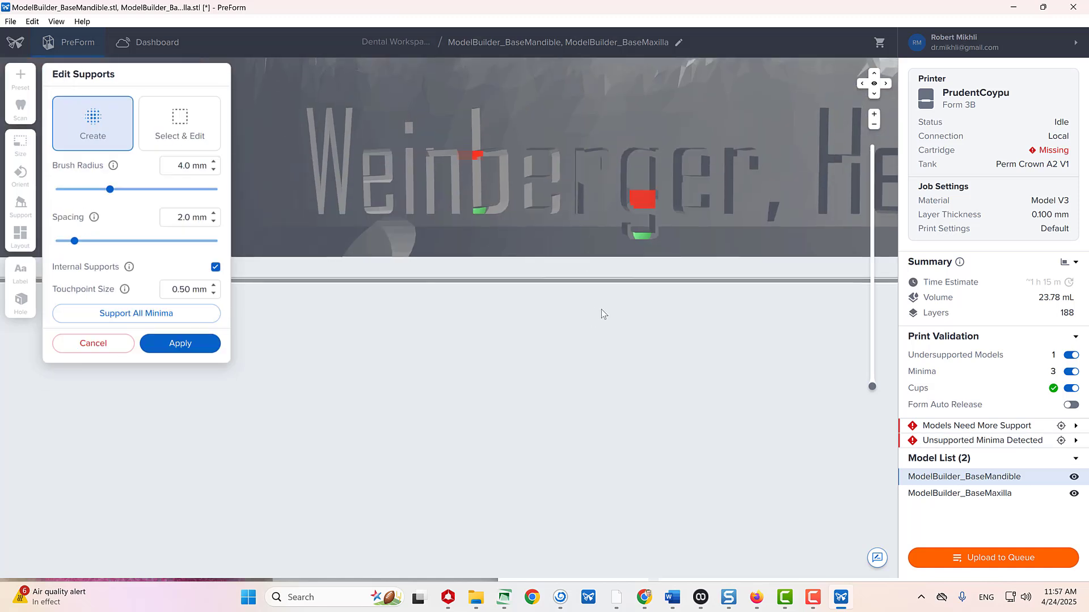
left_click(642, 204)
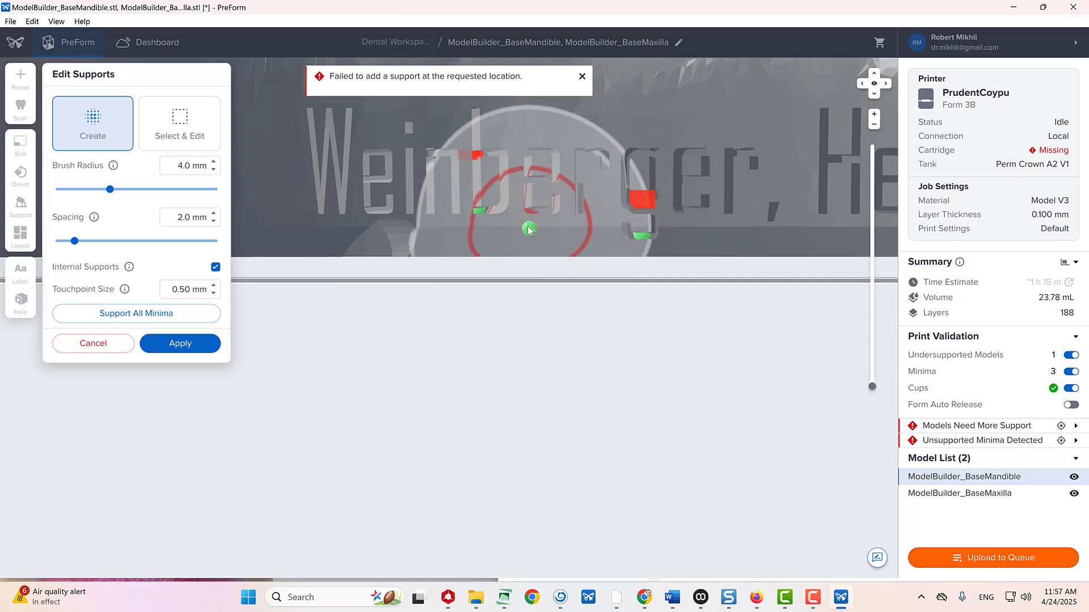
right_click_drag(558, 223, 563, 147)
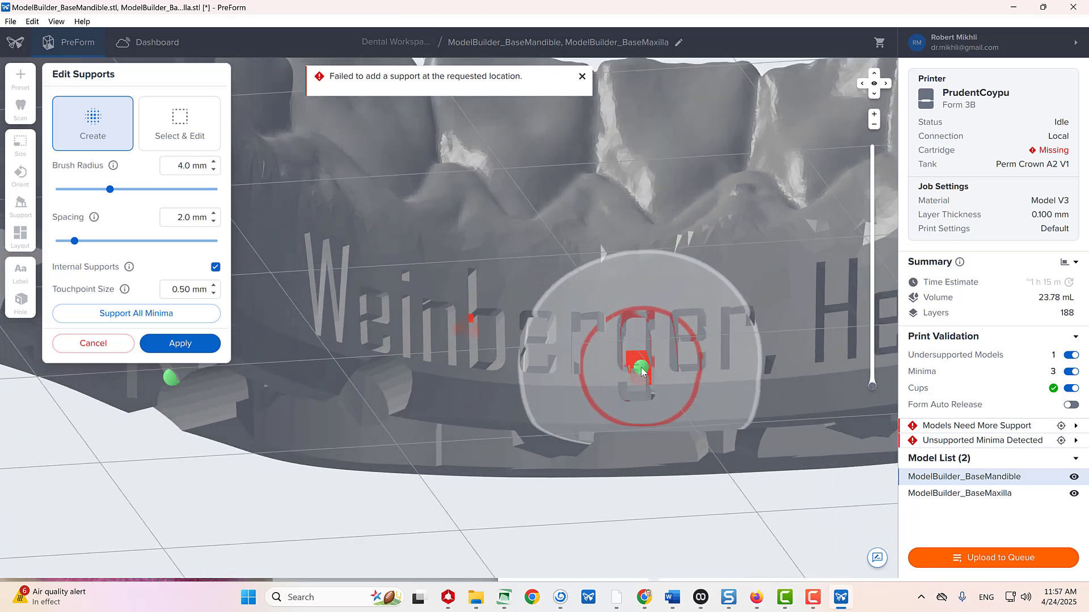
left_click(637, 368)
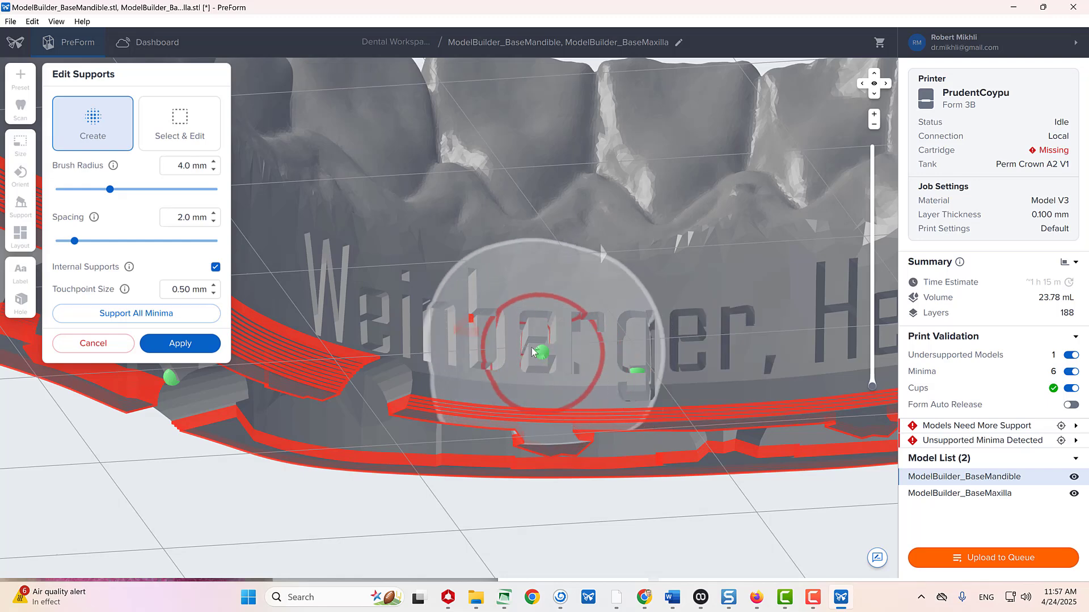
left_click(474, 328)
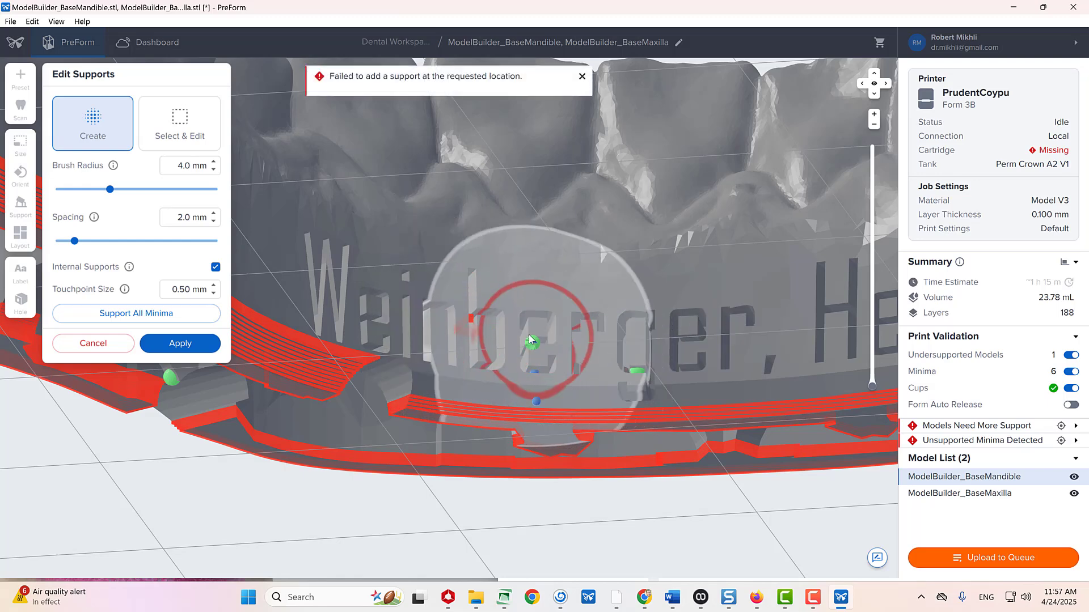
scroll(419, 269, "down", 4)
right_click_drag(419, 268, 181, 227)
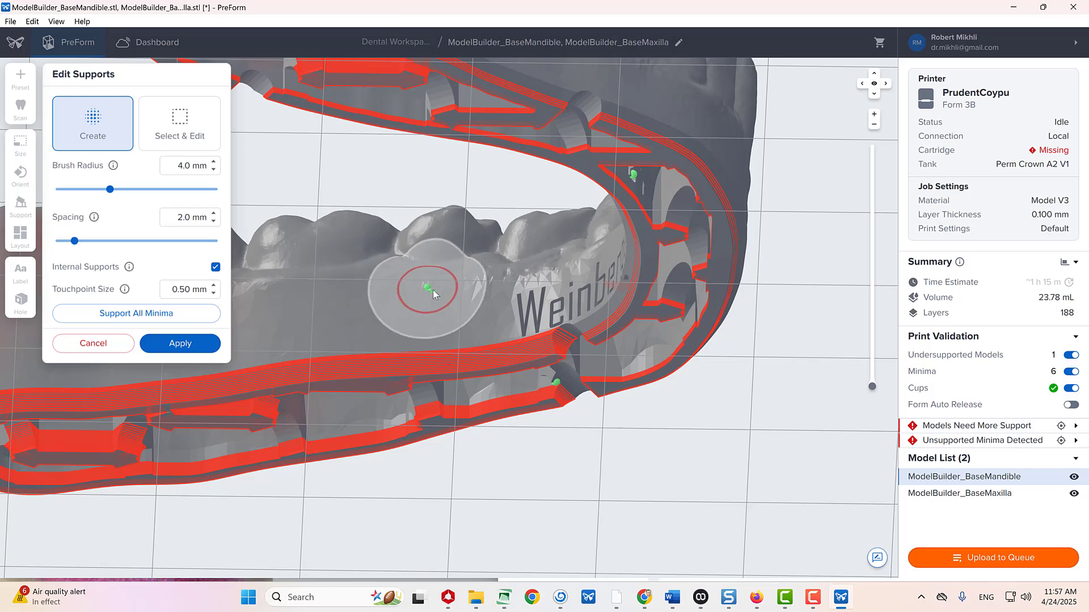
mouse_move(434, 290)
right_mouse_down()
mouse_move(633, 318)
mouse_move(634, 353)
right_mouse_up()
left_click(473, 299)
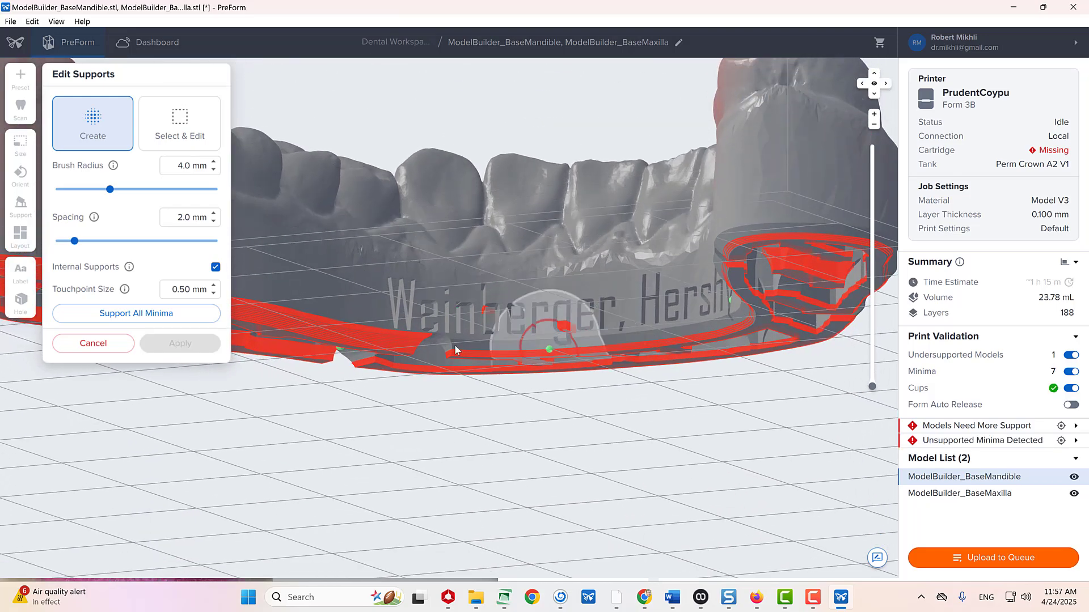
left_click(83, 348)
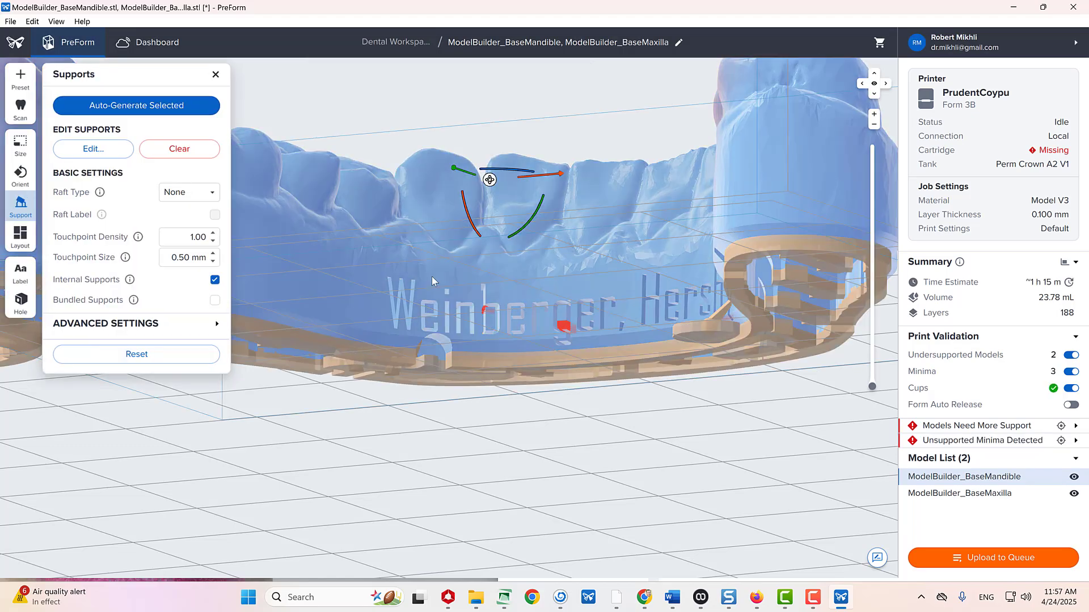
- Open the lower model's supports for manual editing and add two support points in the hollow rear cavities of one side
right_click_drag(427, 294, 190, 415)
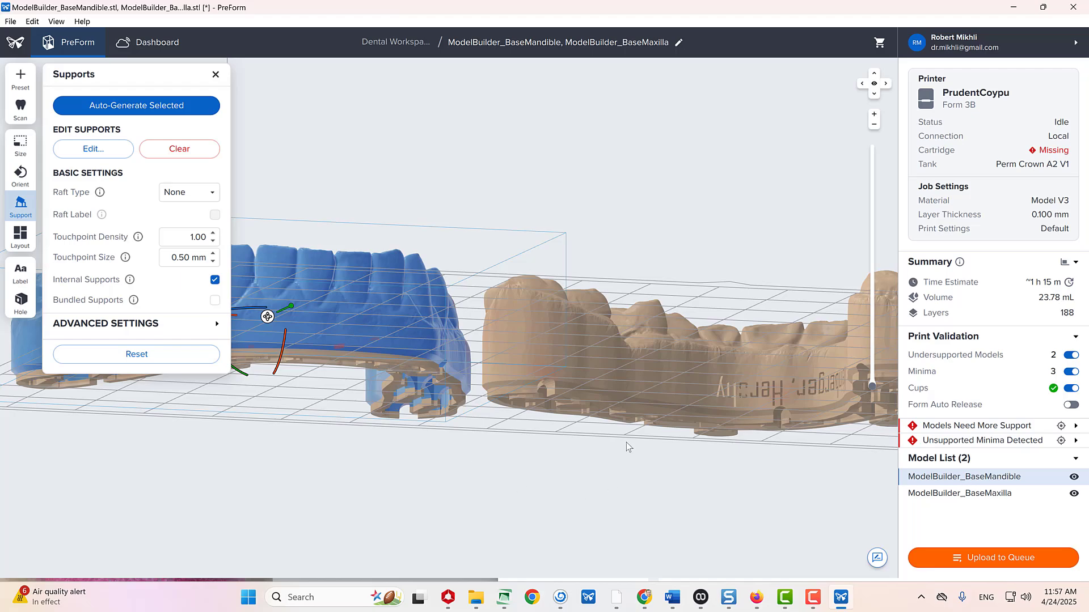
right_click_drag(450, 198, 491, 450)
right_click_drag(431, 403, 199, 238)
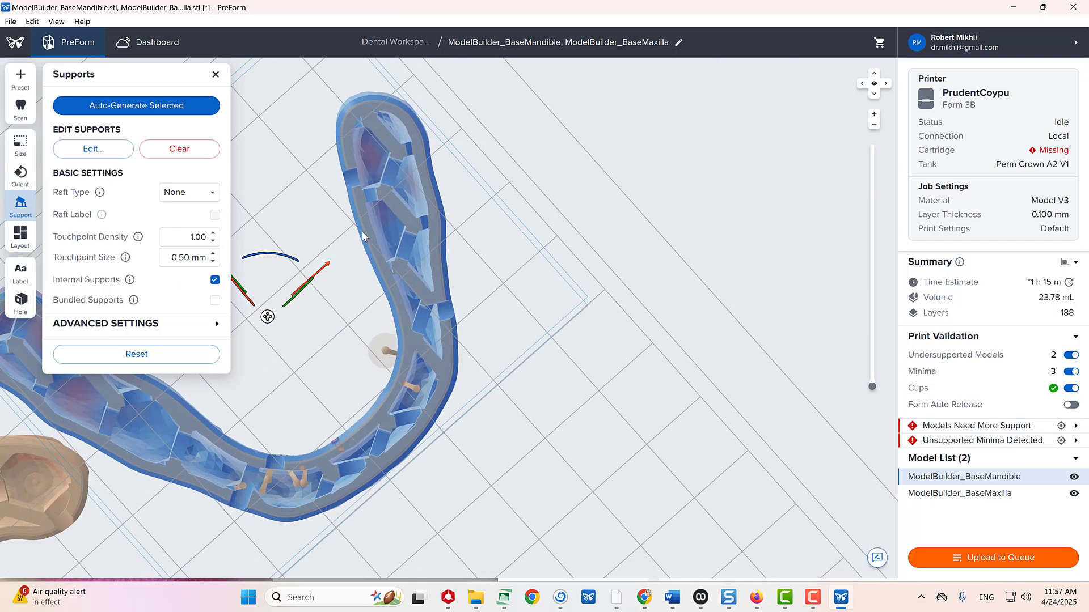
left_click(93, 148)
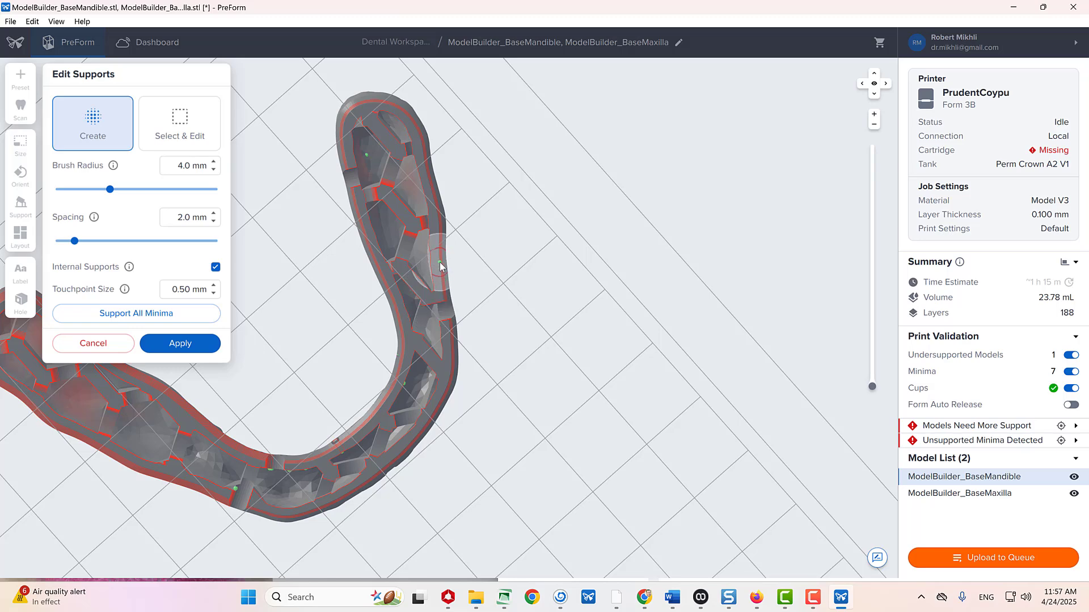
left_click(410, 186)
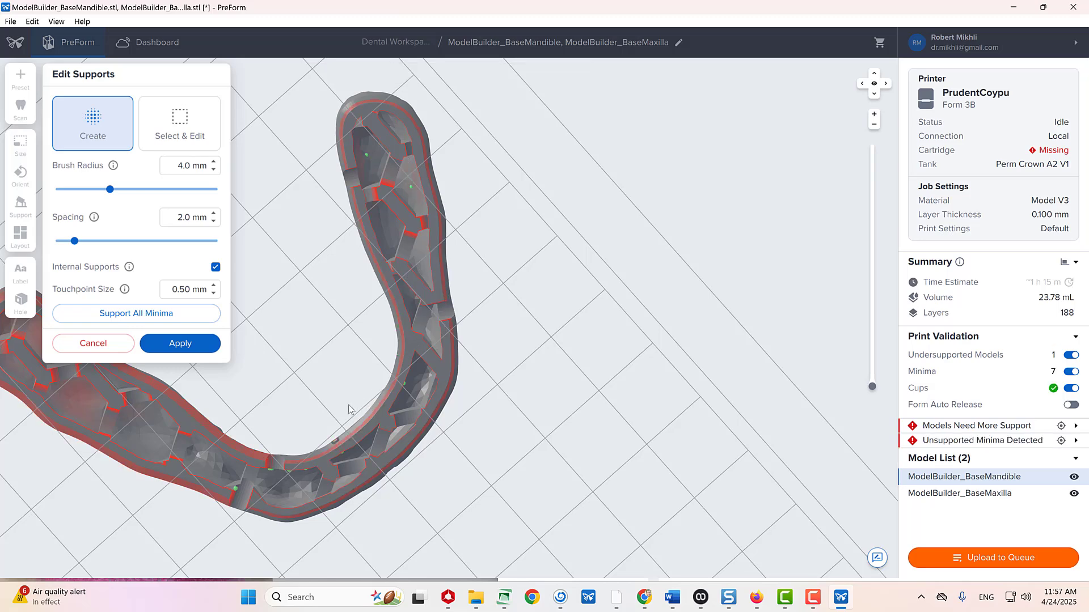
- Add three support points in the red undersupported rear cavities on the opposite side of the lower model
mouse_move(442, 397)
middle_mouse_down()
mouse_move(561, 368)
mouse_move(597, 375)
middle_mouse_up()
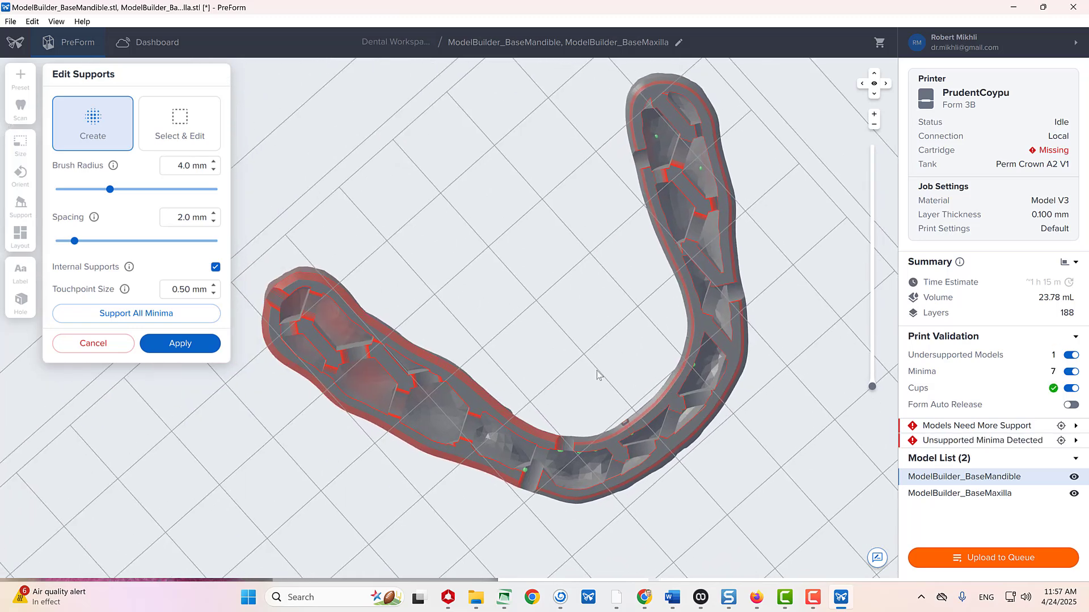
left_click(335, 322)
left_click(370, 390)
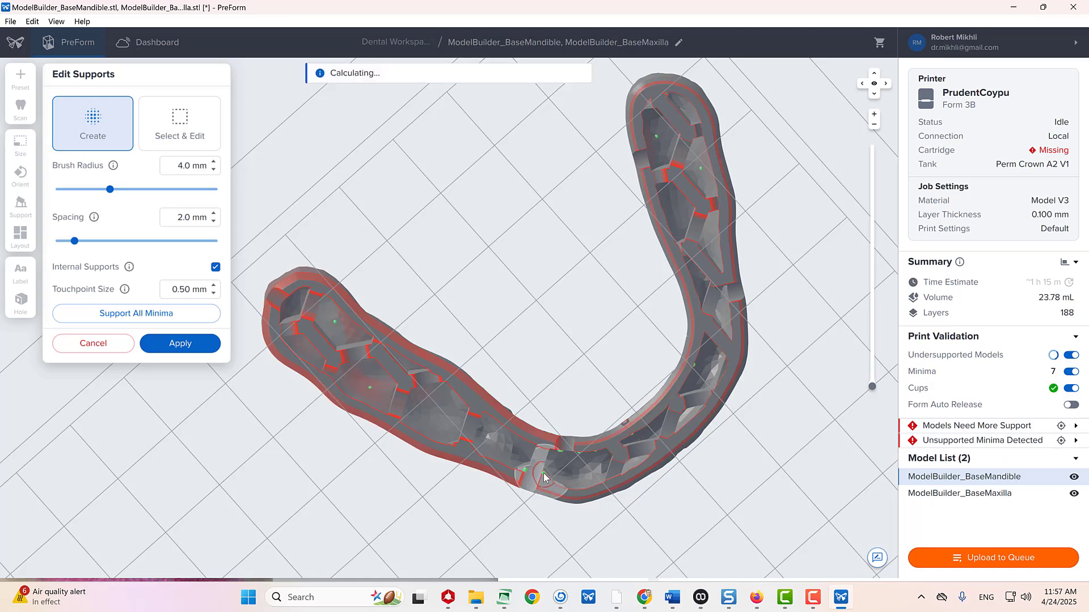
left_click(346, 323)
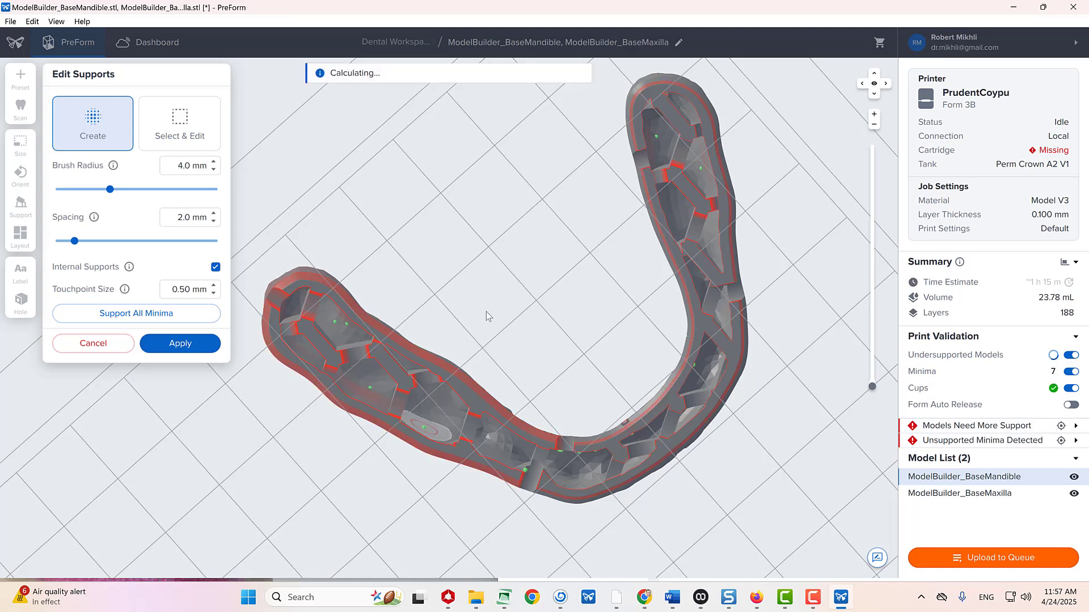
- Add another support point in the rear cavity of the lower model's first supported side and apply the support edits
right_click_drag(485, 312, 656, 607)
right_click_drag(648, 578, 313, 411)
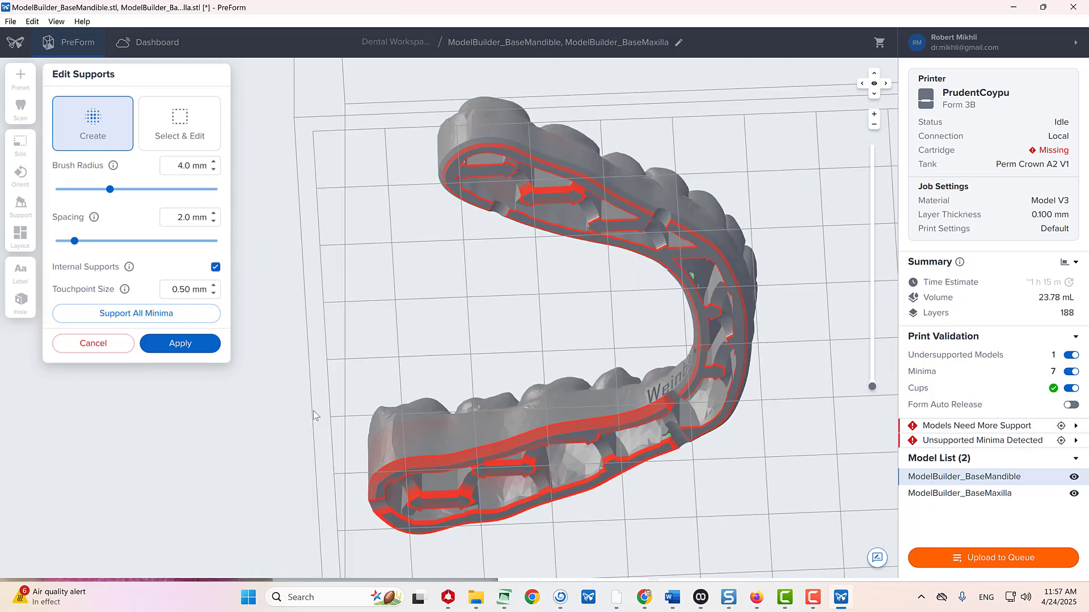
left_click(508, 186)
left_click(177, 342)
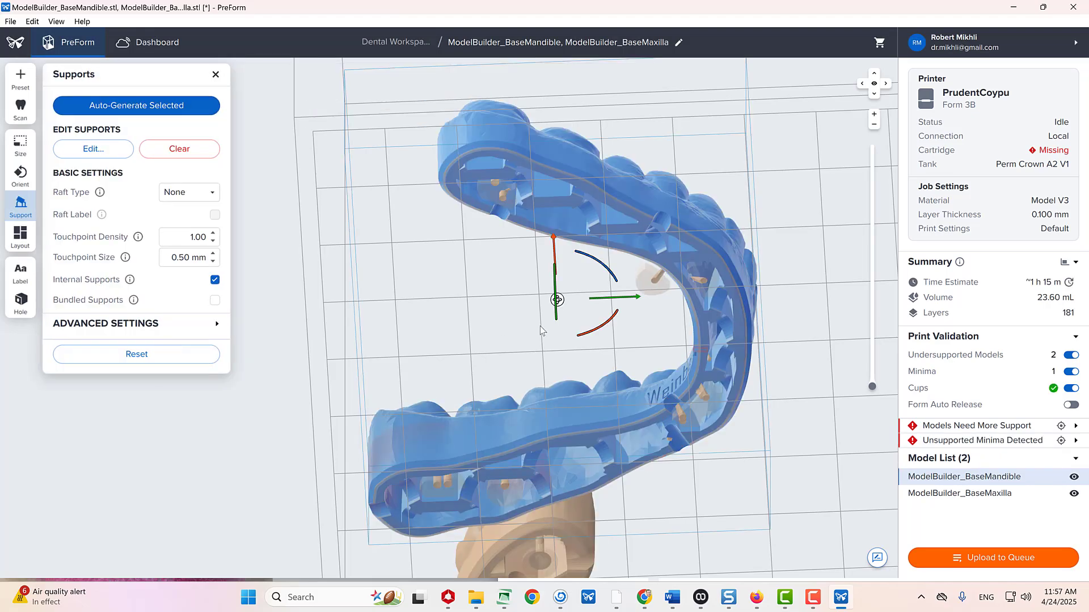
right_click_drag(541, 331, 181, 525)
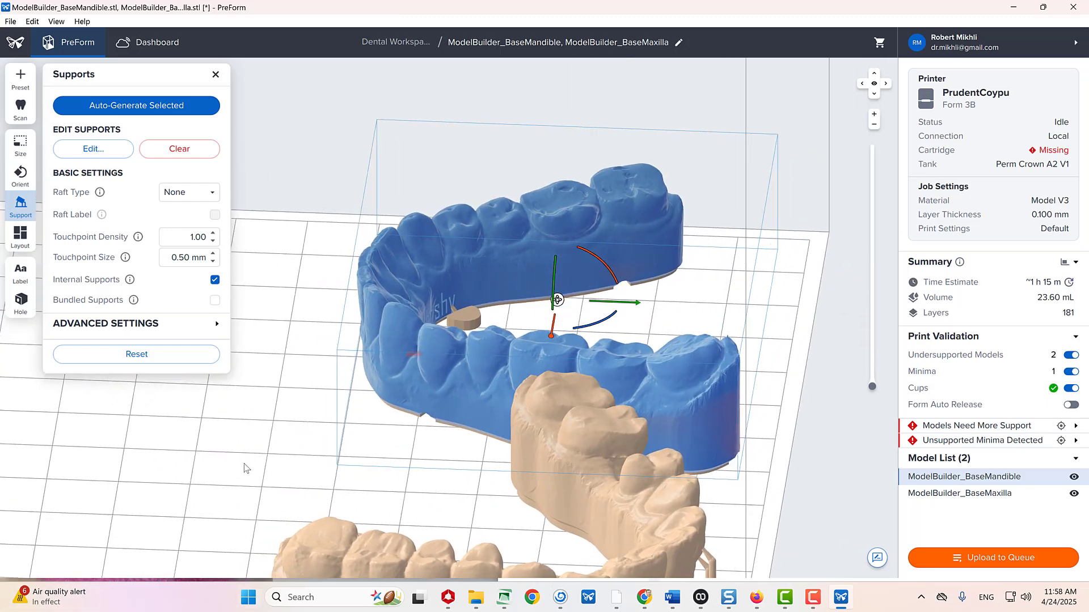
- Leave the support settings and duplicate the lower model on the build platform
left_click(312, 185)
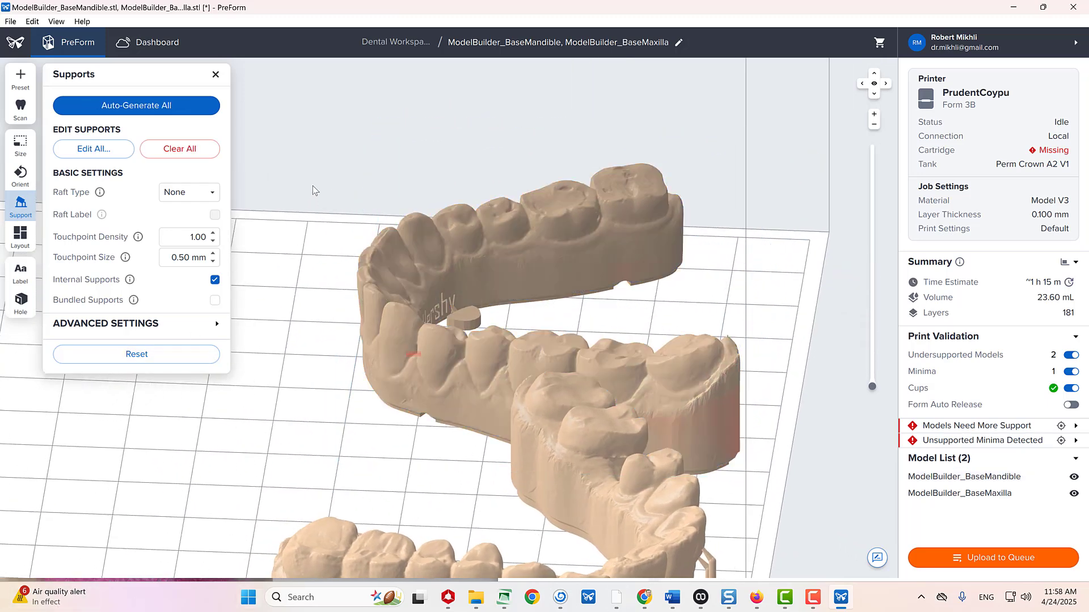
key("Escape")
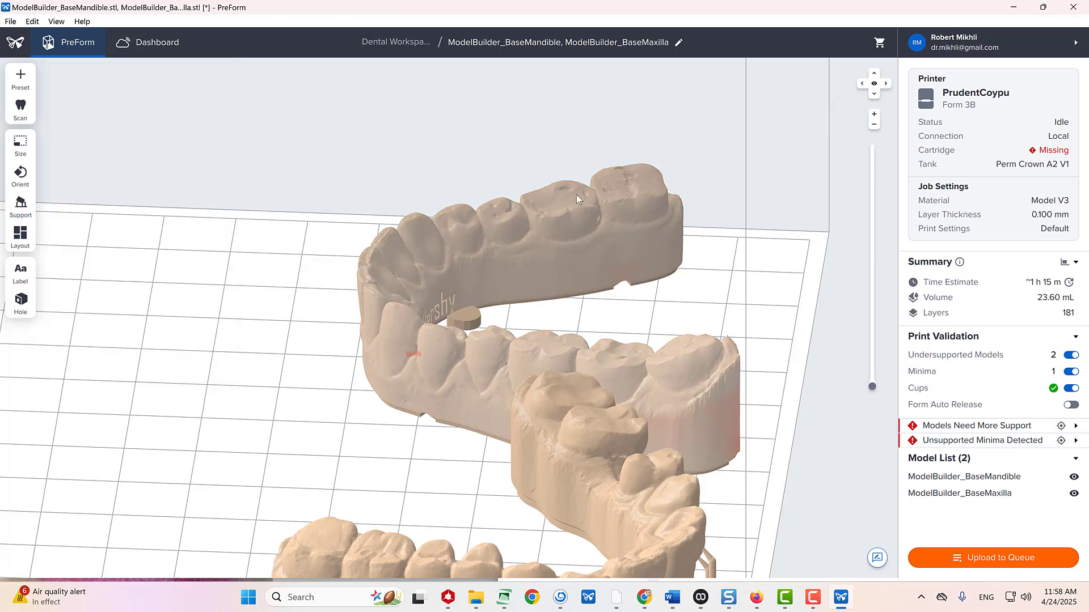
left_click(588, 217)
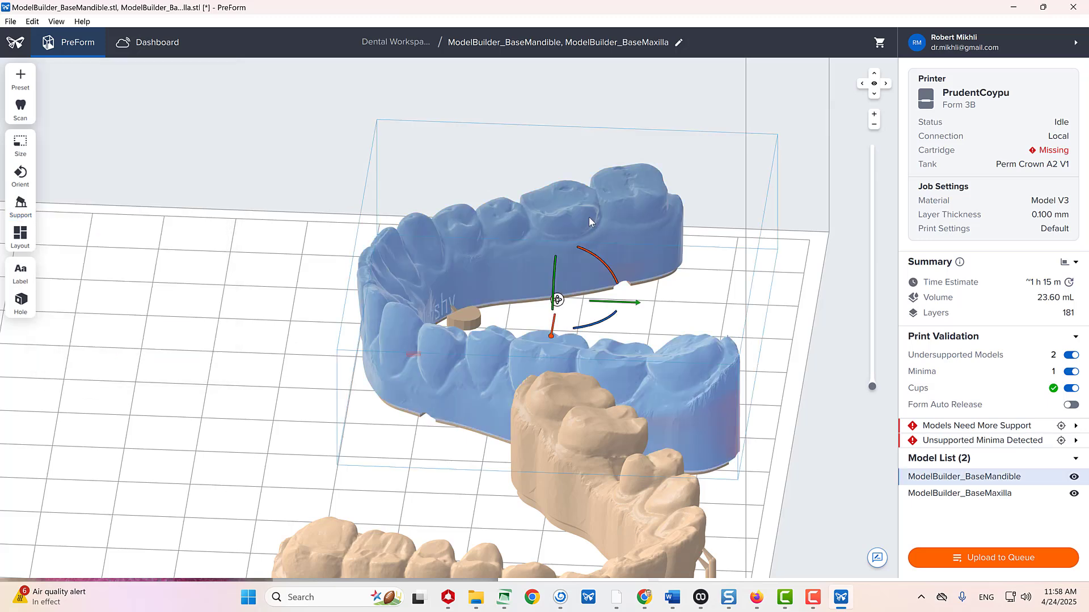
right_click(589, 217)
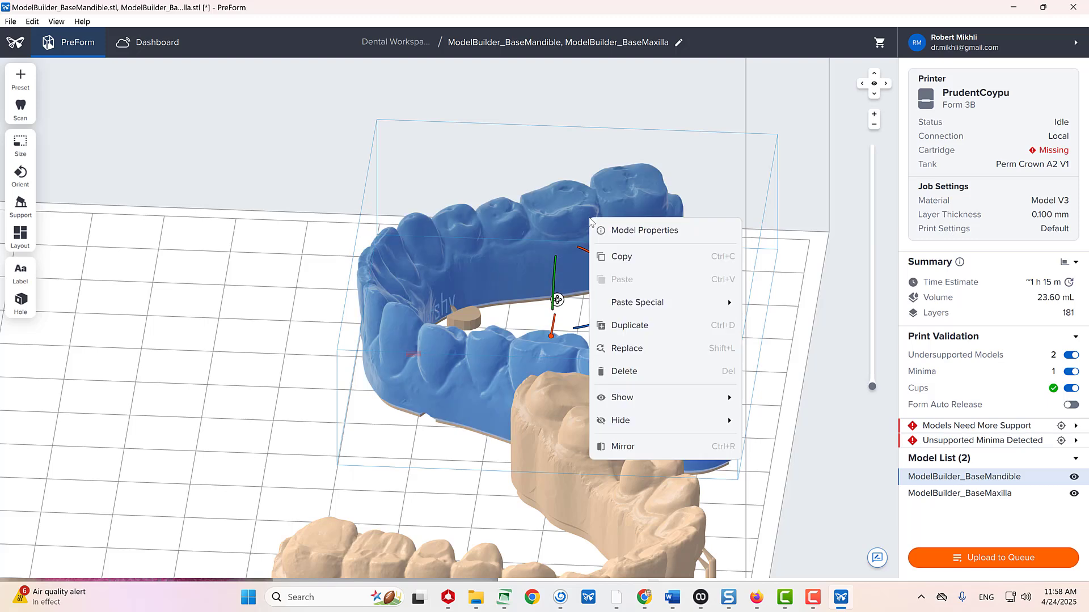
left_click(622, 325)
scroll(220, 356, "down", 5)
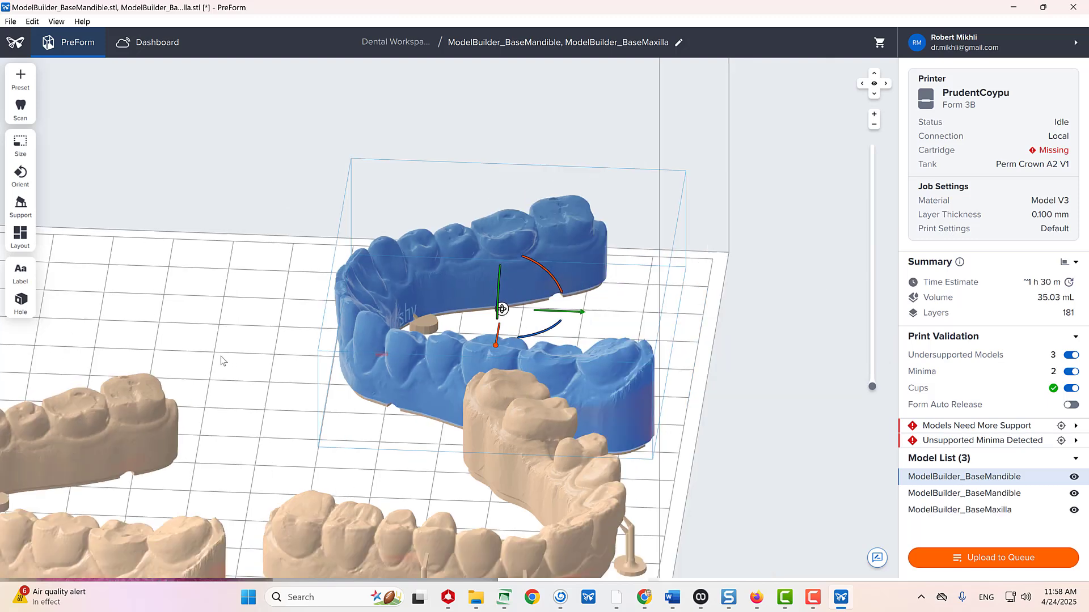
- Rotate the lower model's duplicate so its arch stands upright on the build platform
left_click(117, 411)
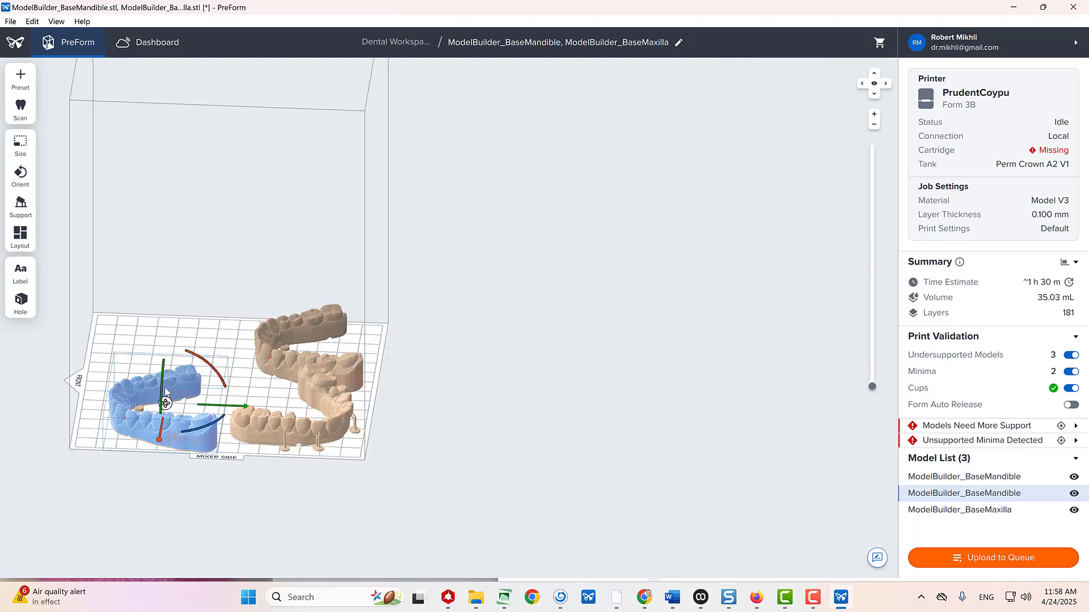
left_click_drag(213, 371, 232, 467)
right_click_drag(145, 389, 156, 351)
left_click_drag(130, 330, 120, 327)
right_click_drag(162, 295, 155, 179)
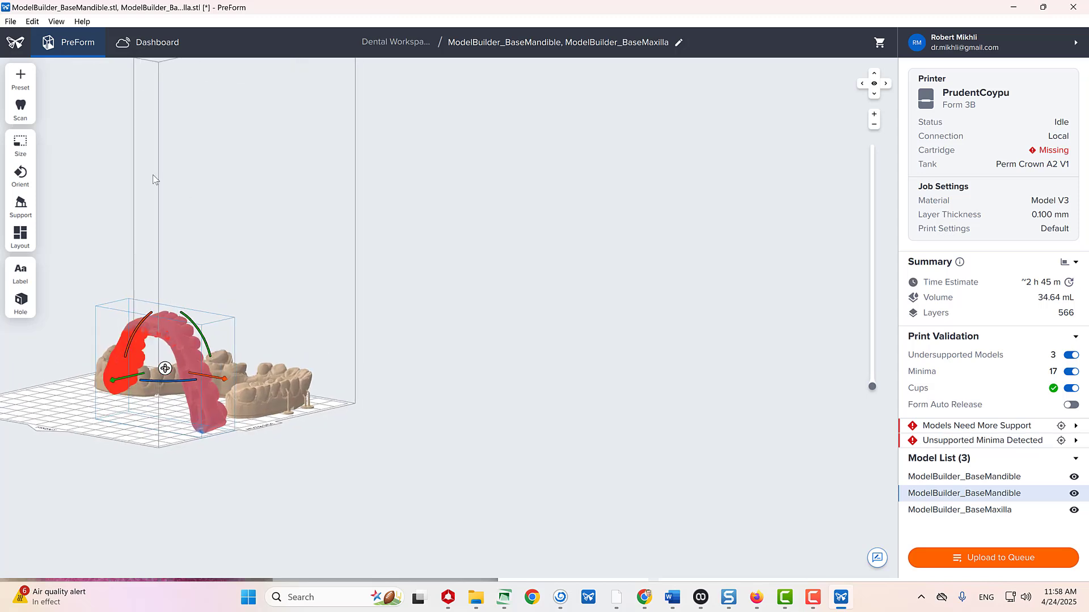
- Set the raft type to Full Raft and auto-generate supports for the upright copy of the lower model
left_click(20, 206)
left_click(191, 194)
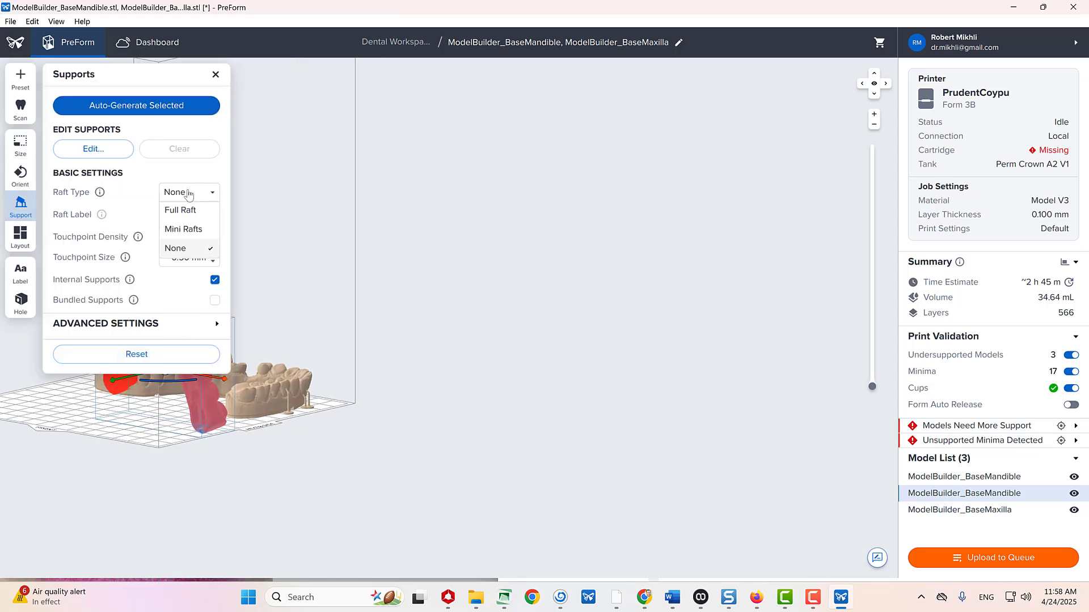
left_click(183, 209)
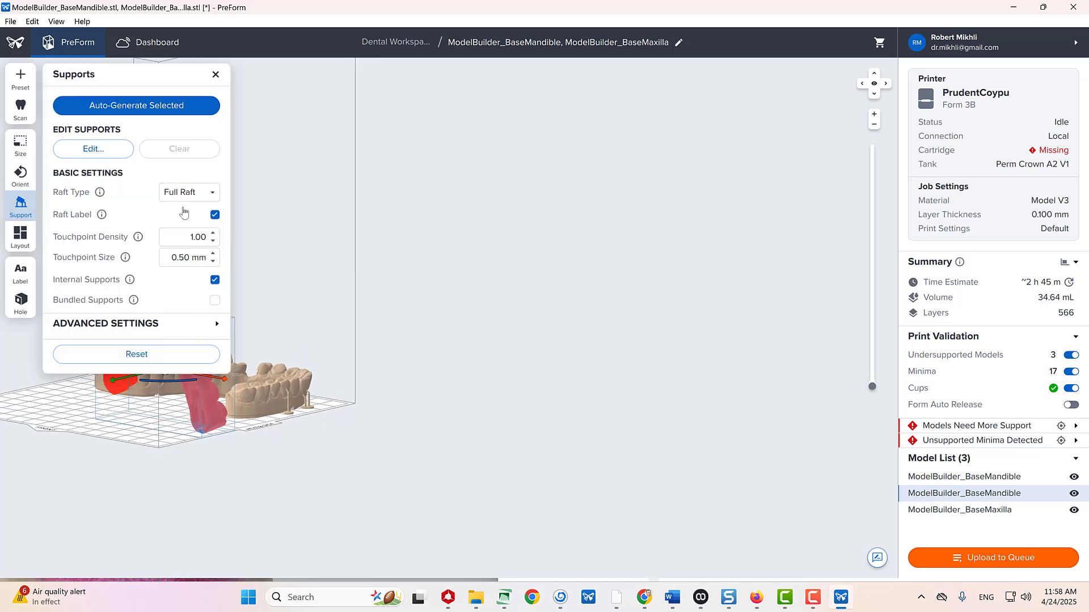
left_click(151, 112)
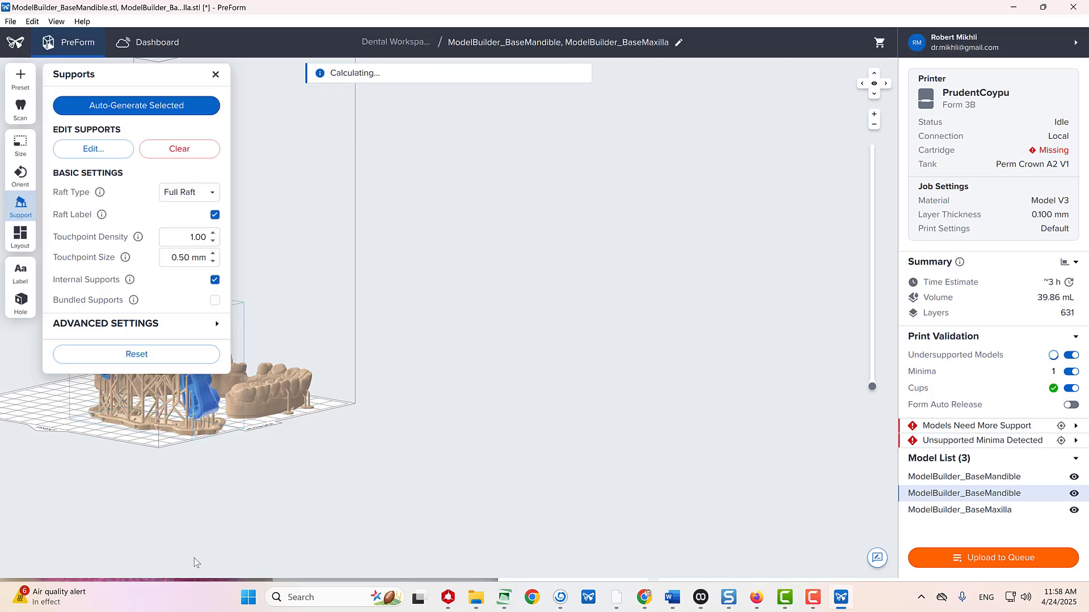
- Check the upright copy's supports from several sides, and delete that copy from the build platform
right_click_drag(483, 550, 552, 534)
right_click_drag(480, 510, 1013, 561)
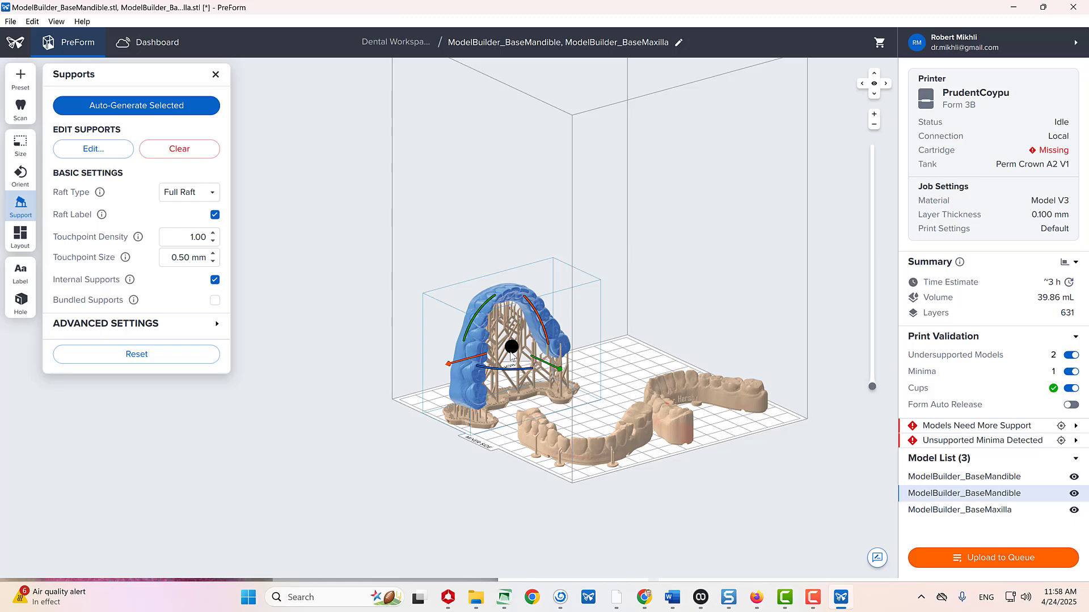
right_click_drag(353, 301, 376, 374)
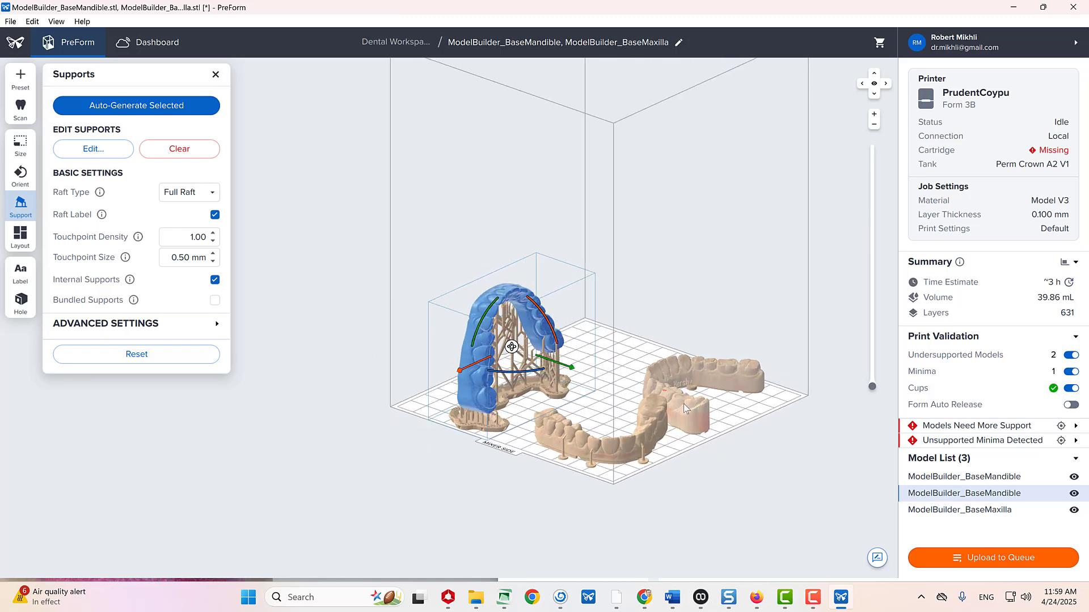
right_click_drag(634, 539, 575, 554)
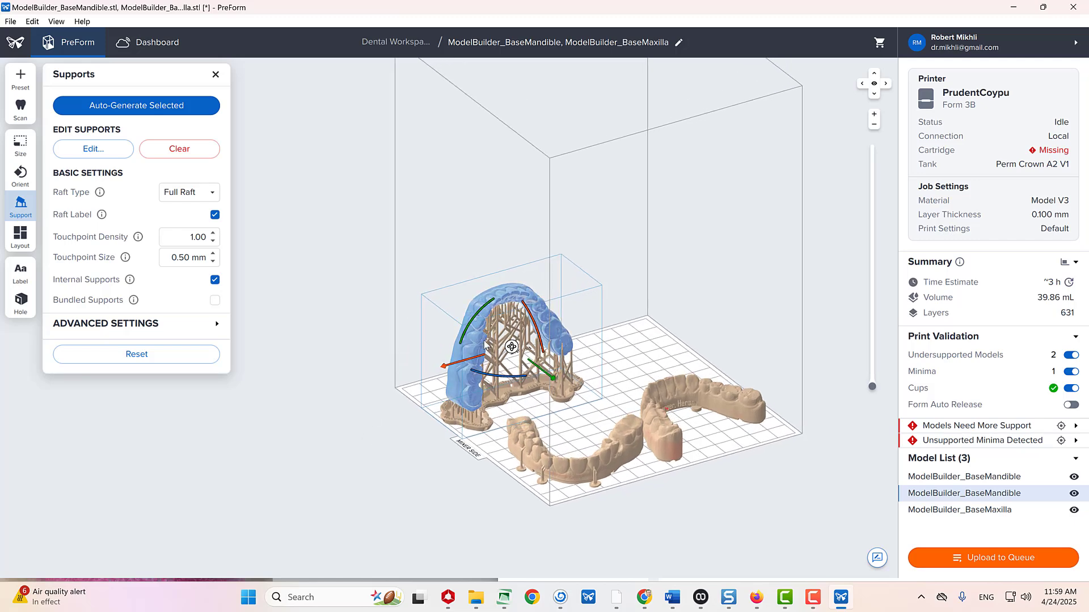
key("Delete")
right_click_drag(488, 403, 527, 346)
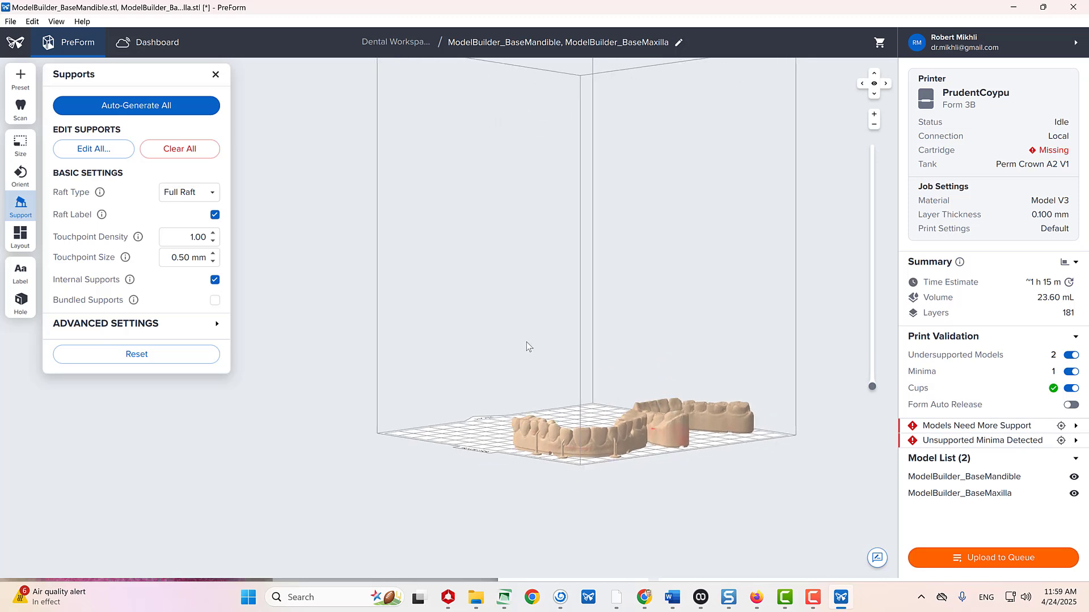
- Save the job in the Downloads folder, naming it with the patient's name followed by "model print"
left_click(10, 21)
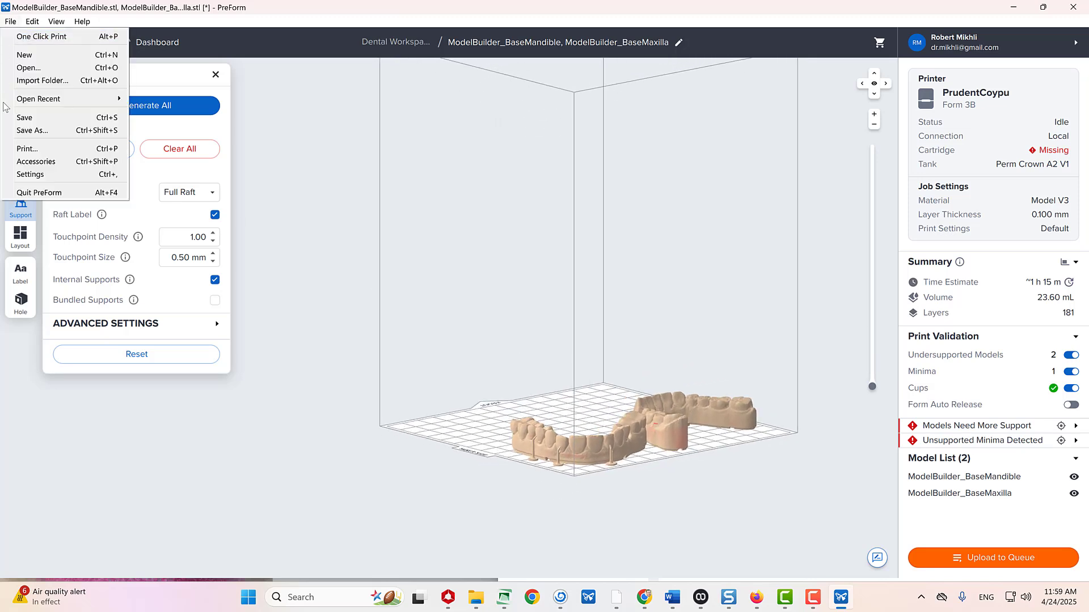
left_click(32, 118)
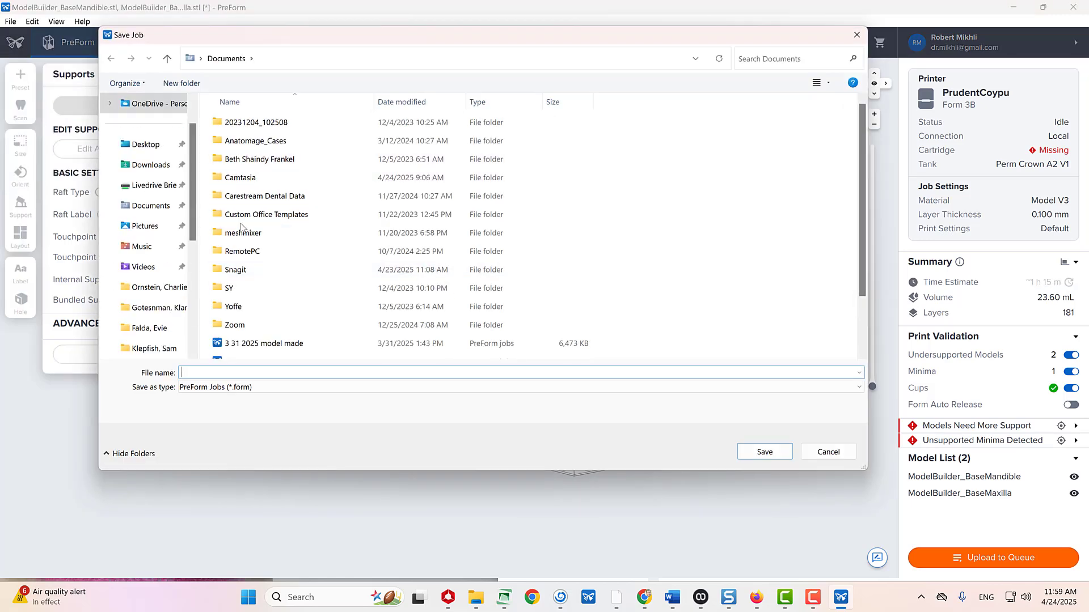
left_click(152, 165)
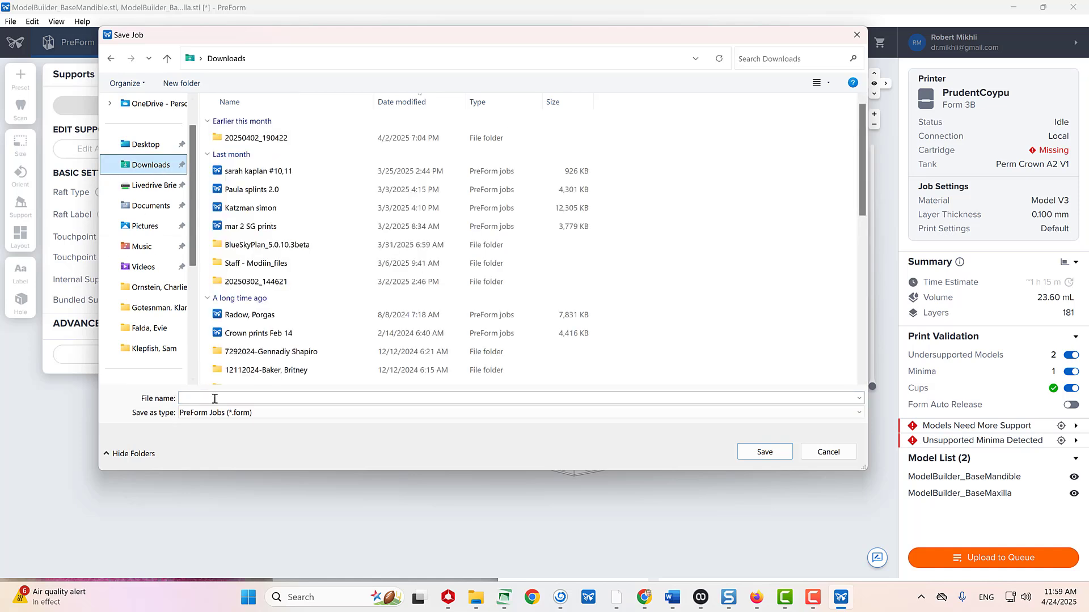
left_click(216, 398)
type("Her")
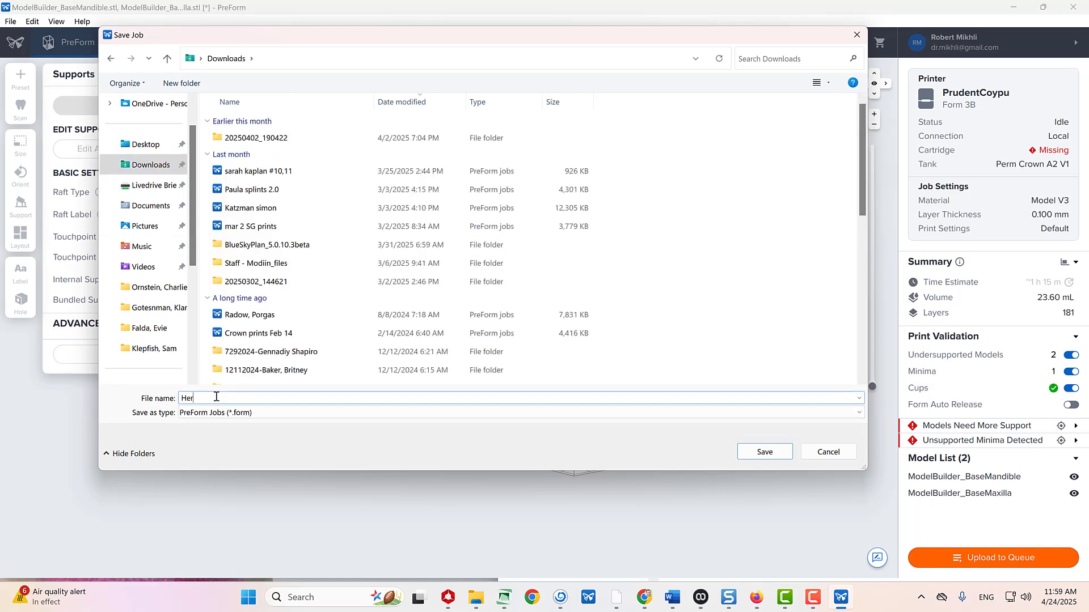
type("shy model print")
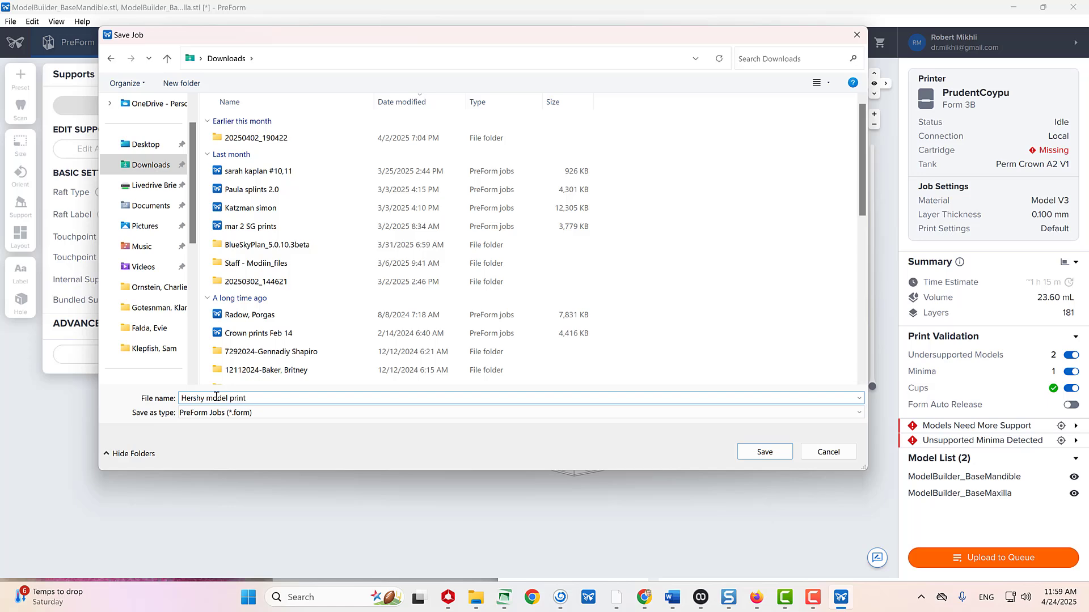
key("Return")
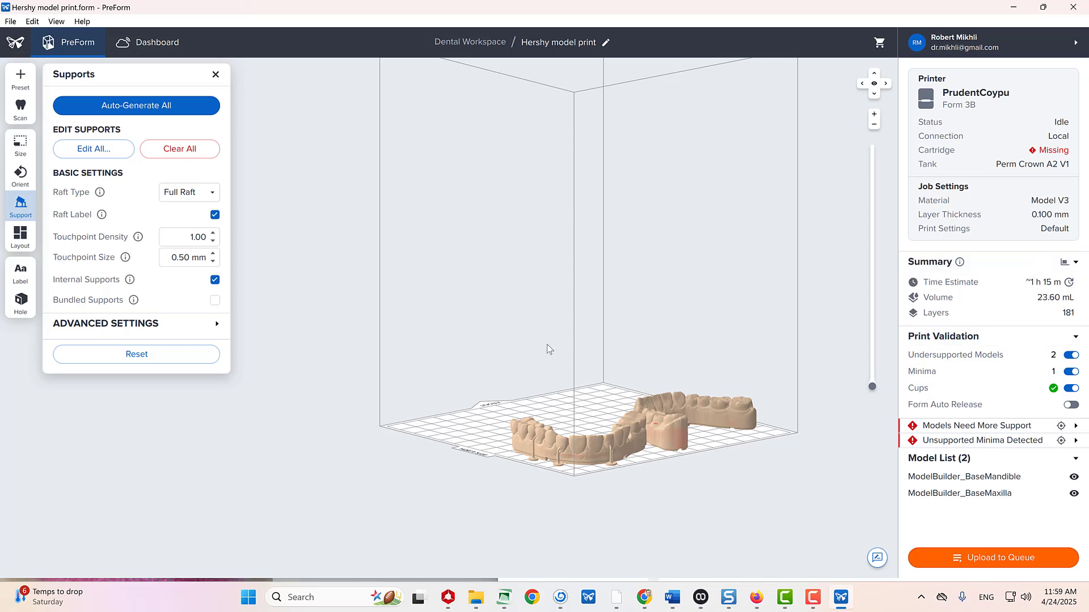
- Rotate the upper model and the lower model so both arches stand upright on the platform
right_click_drag(506, 349, 709, 454)
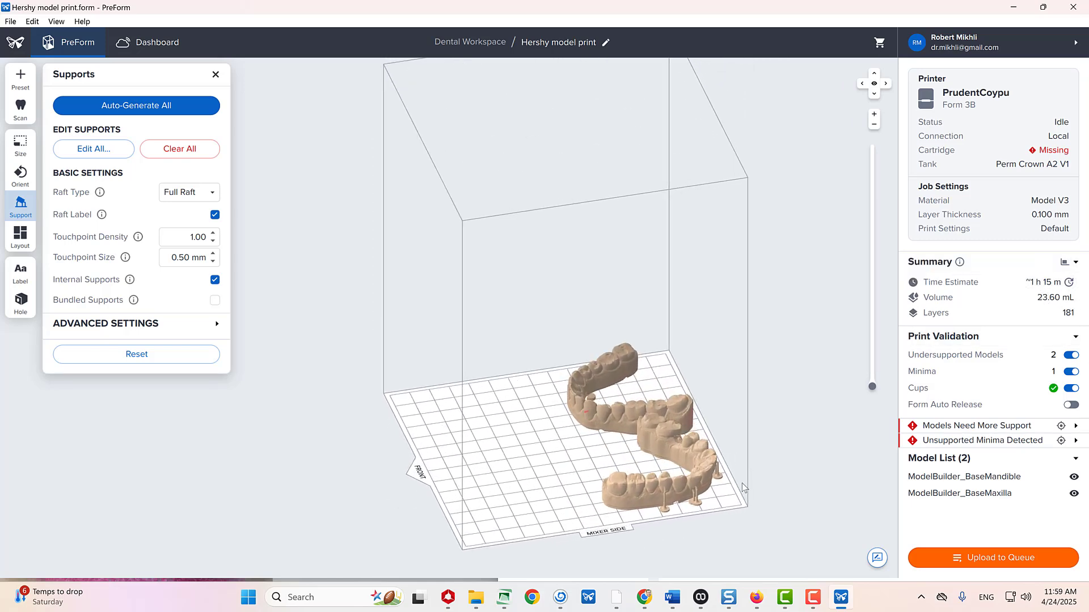
left_click(711, 474)
right_click_drag(598, 479, 738, 611)
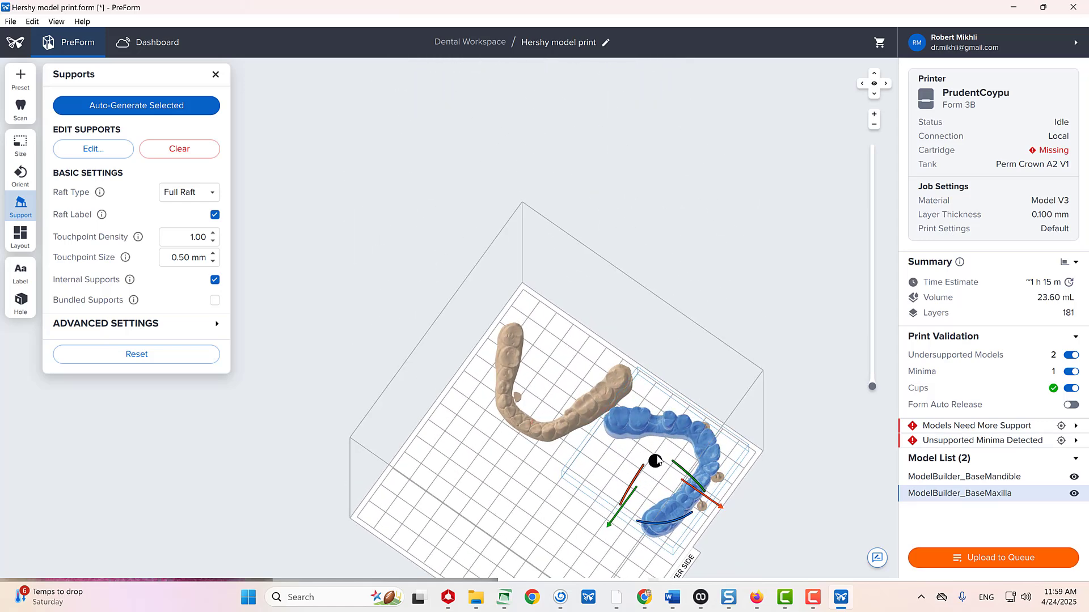
left_click_drag(656, 460, 550, 488)
left_click(528, 424)
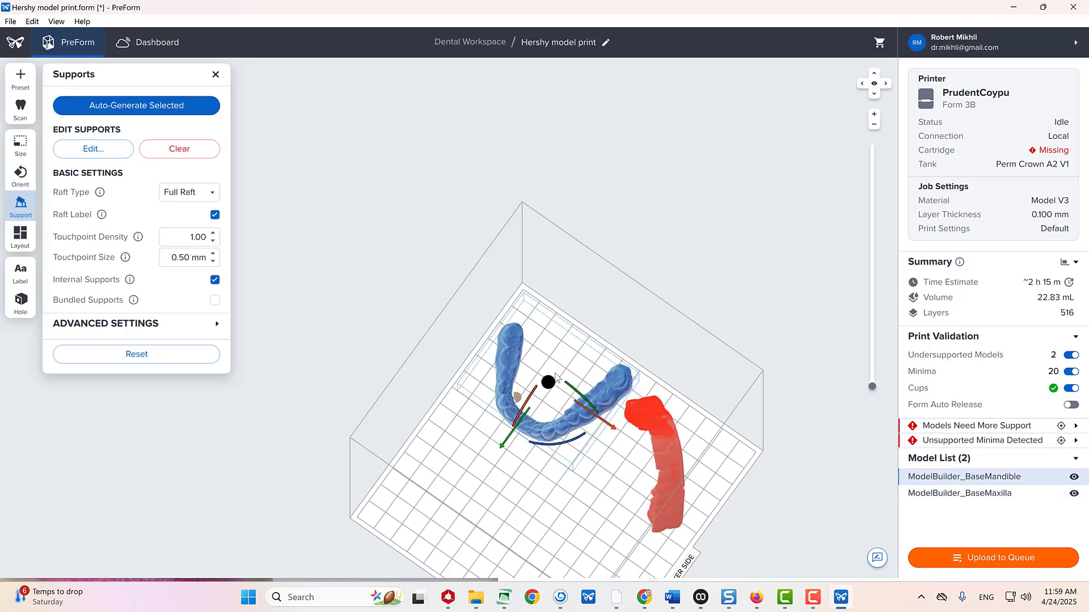
left_click_drag(547, 383, 582, 290)
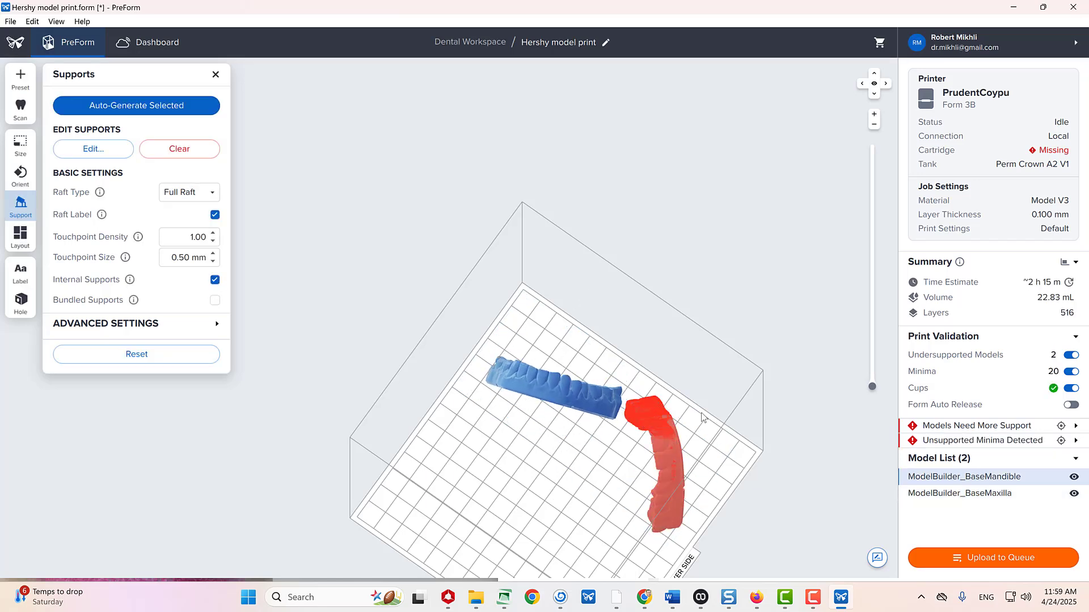
- Select both upright models and auto-generate their supports with full rafts
key("ctrl+a")
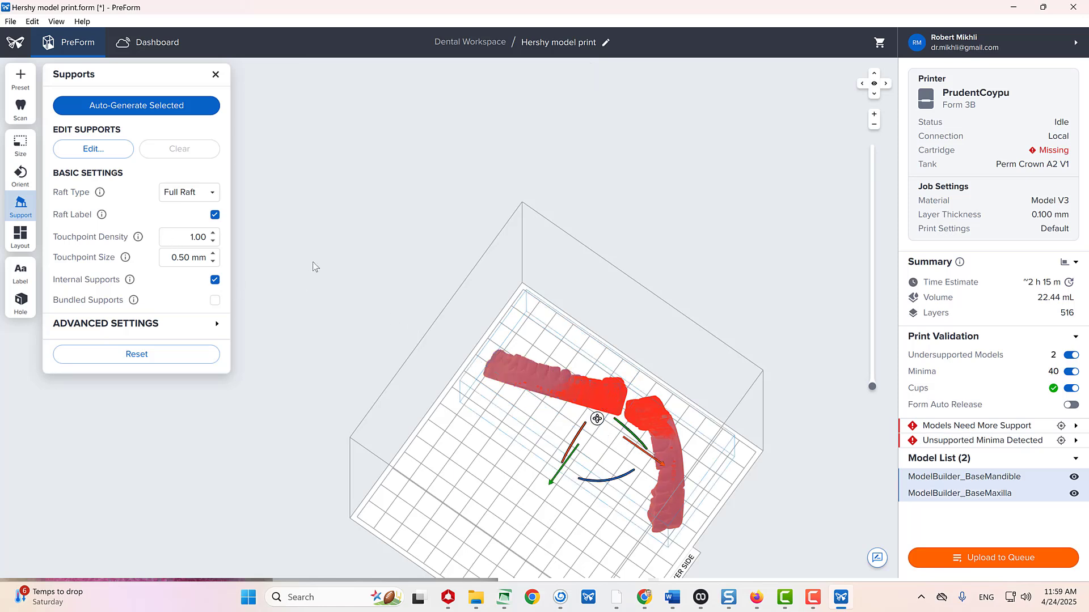
left_click(125, 106)
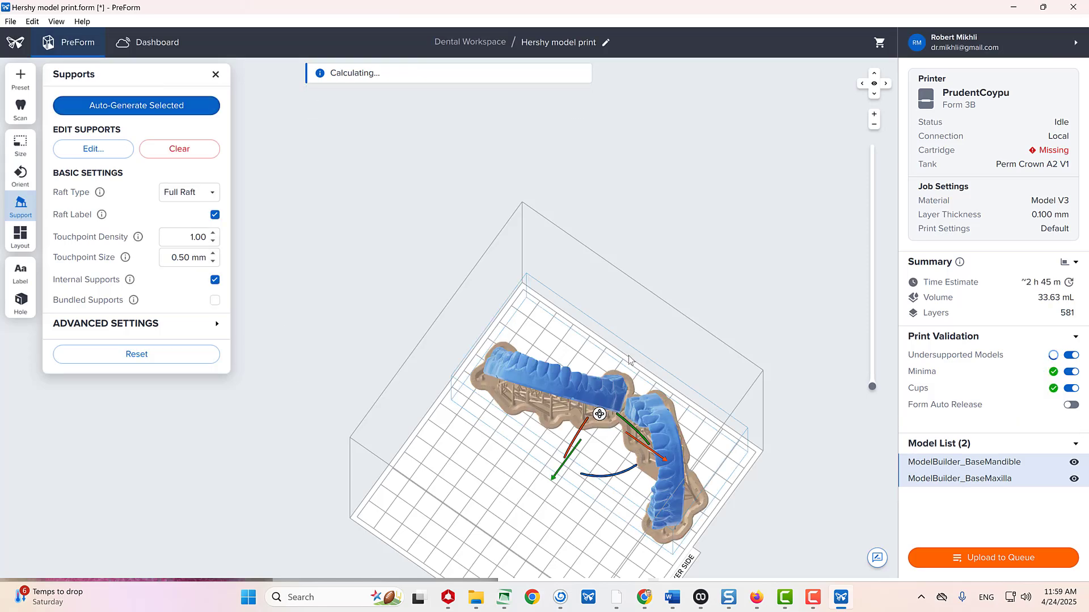
right_click_drag(489, 476, 955, 273)
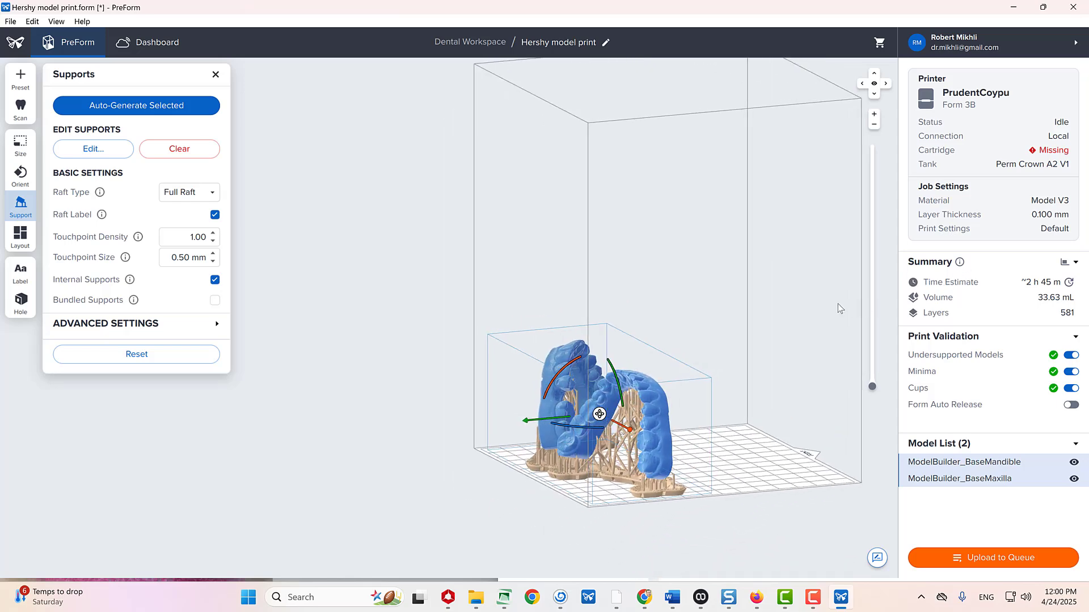
- Undo the automatic supports and the upright rotations of both models
key("ctrl+z")
key("ctrl+z")
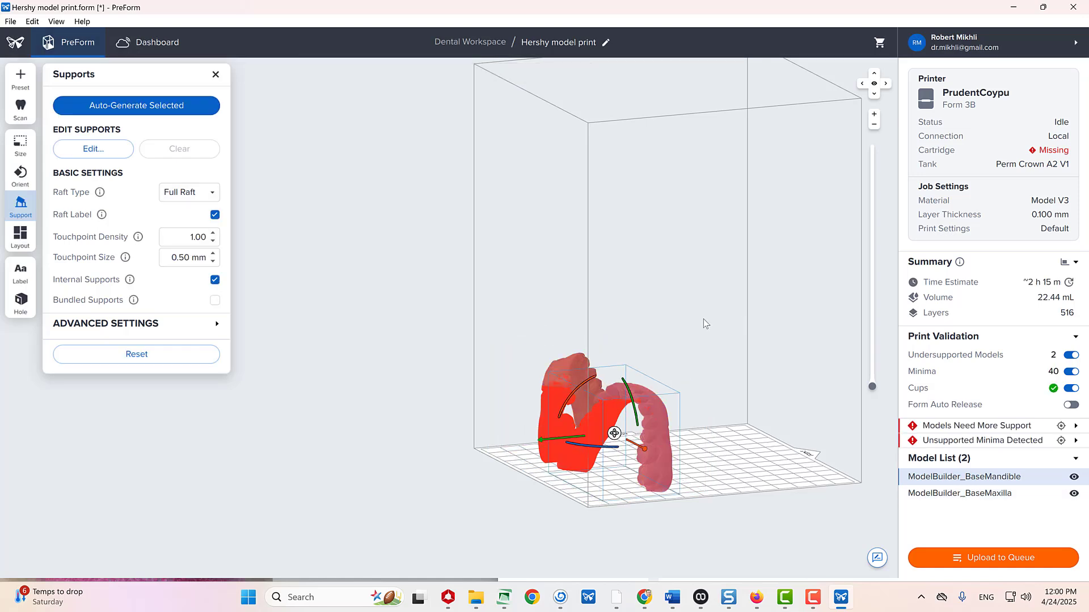
key("ctrl+z")
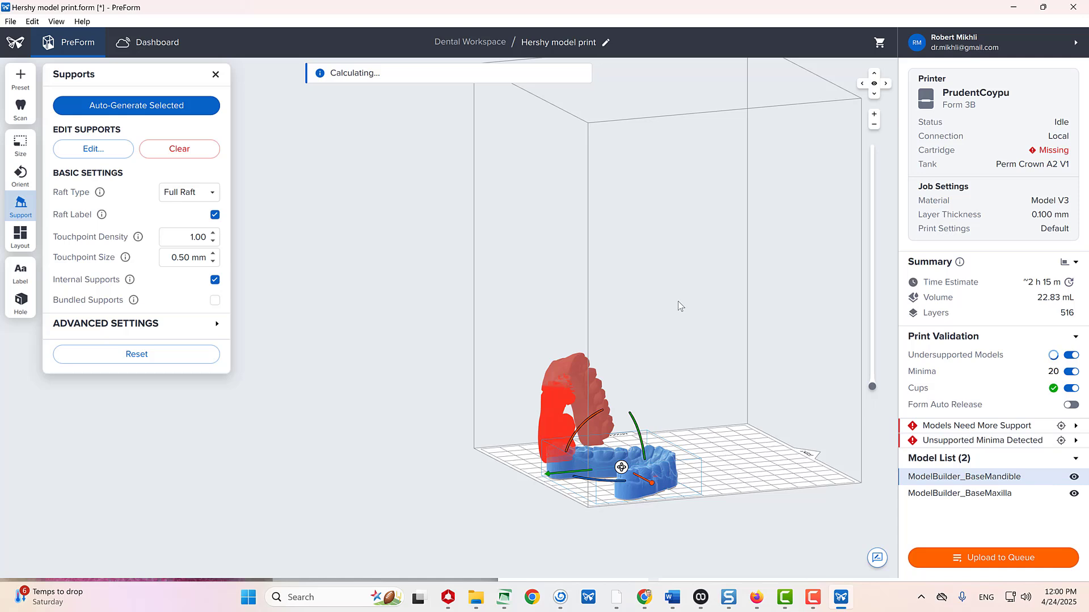
key("ctrl+z")
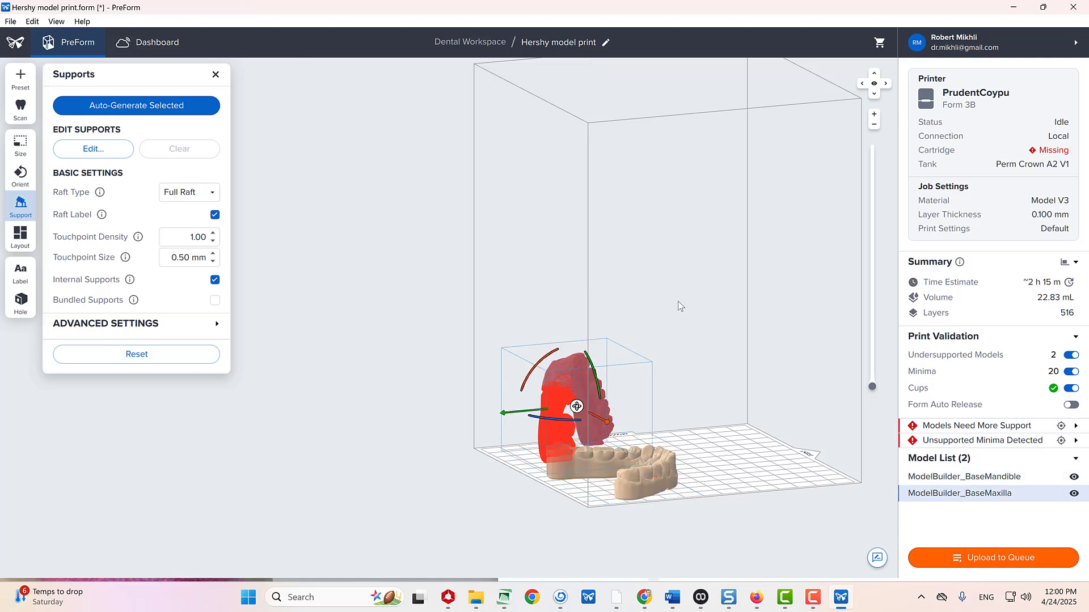
key("ctrl+z")
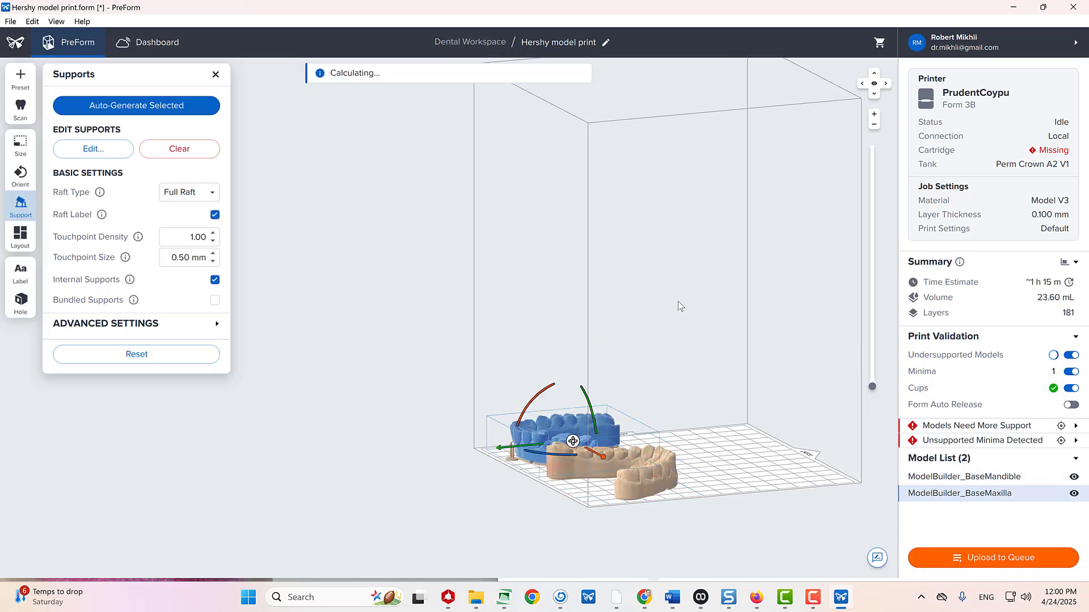
- Automatically lay out all models on the build platform, and rerun the layout for a different arrangement
right_click_drag(662, 296, 408, 410)
scroll(406, 410, "down", 5)
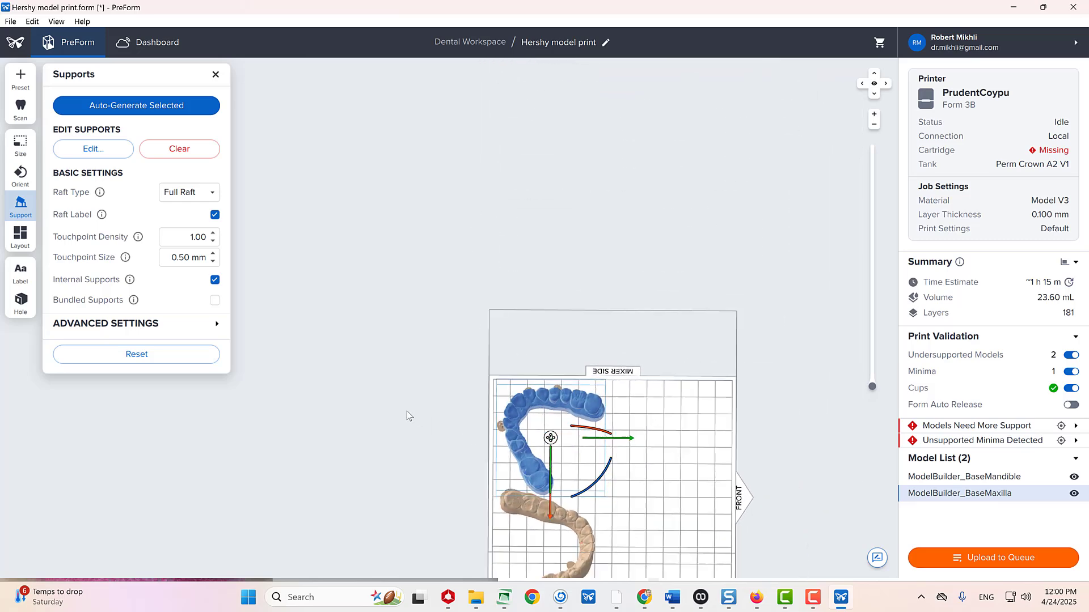
right_click_drag(334, 395, 366, 493)
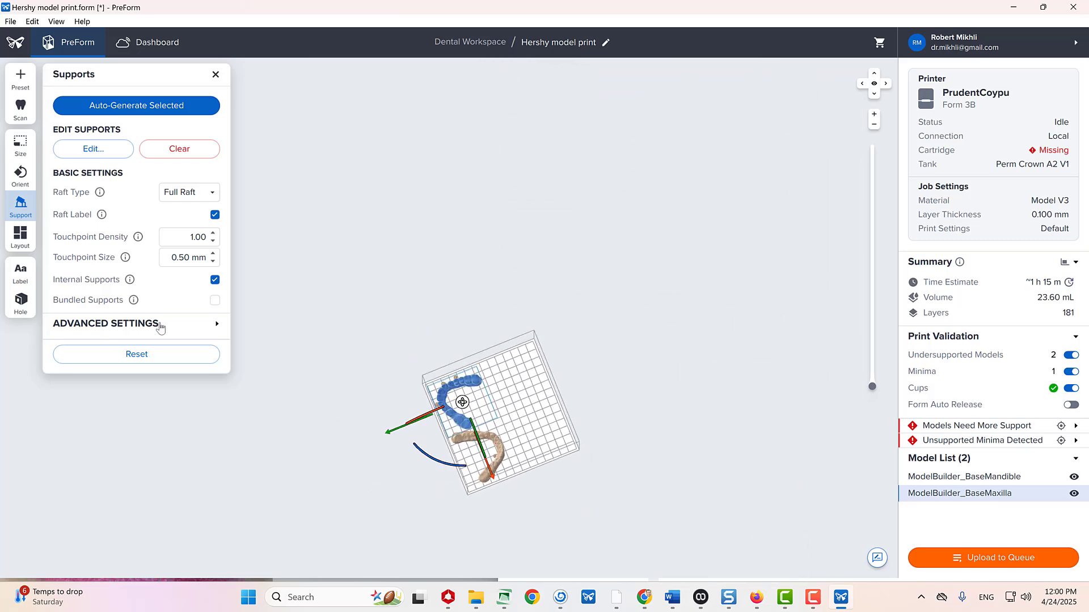
left_click(21, 235)
left_click(134, 205)
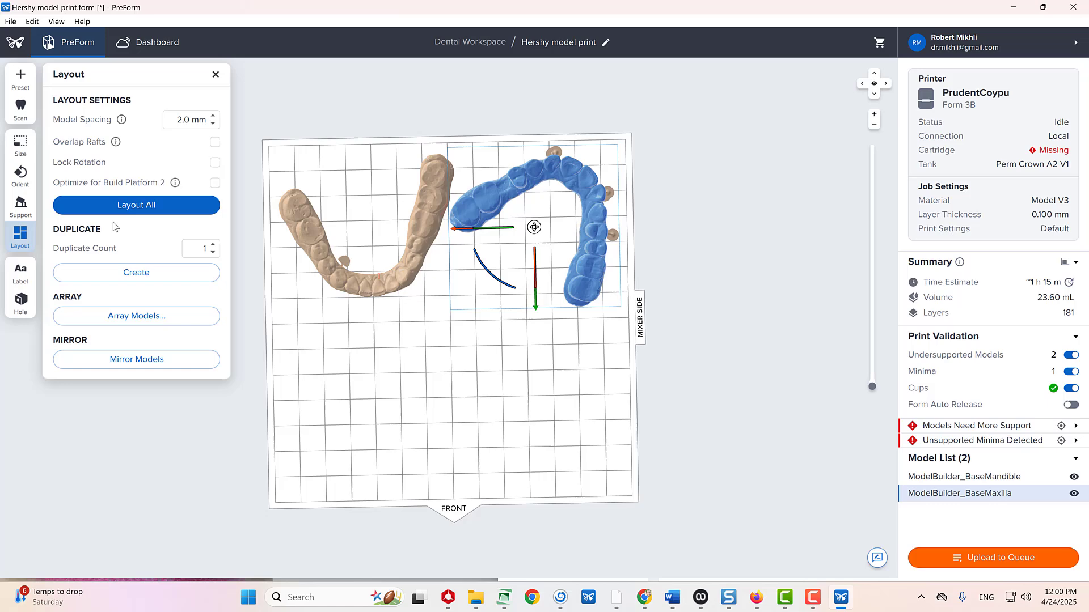
left_click(150, 209)
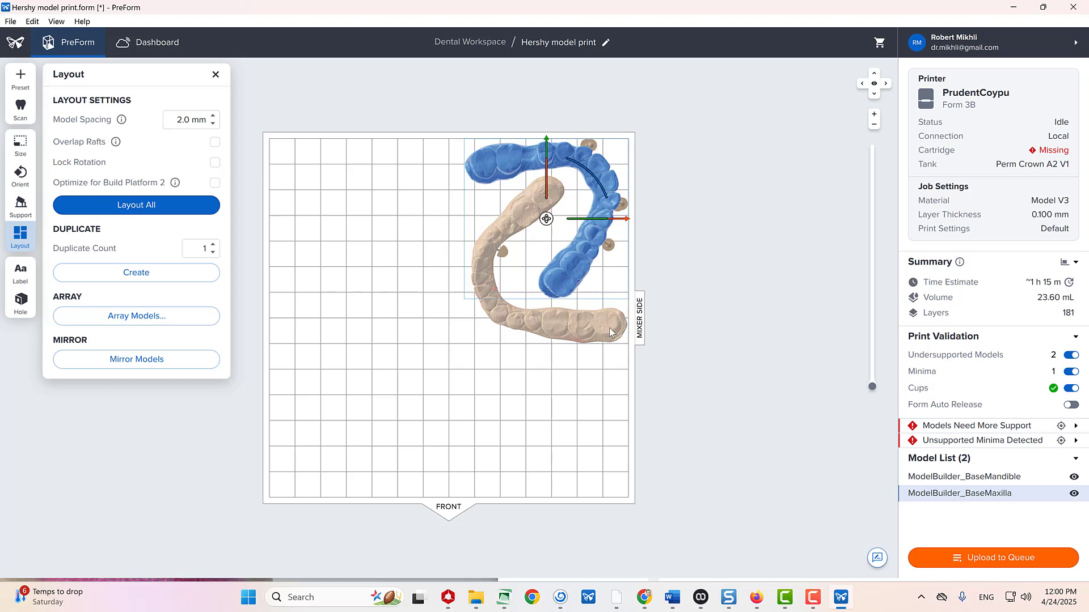
- Move both models side by side near the platform's front edge and upload the job to the printer queue
left_click_drag(609, 327, 435, 466)
left_click_drag(573, 275, 574, 467)
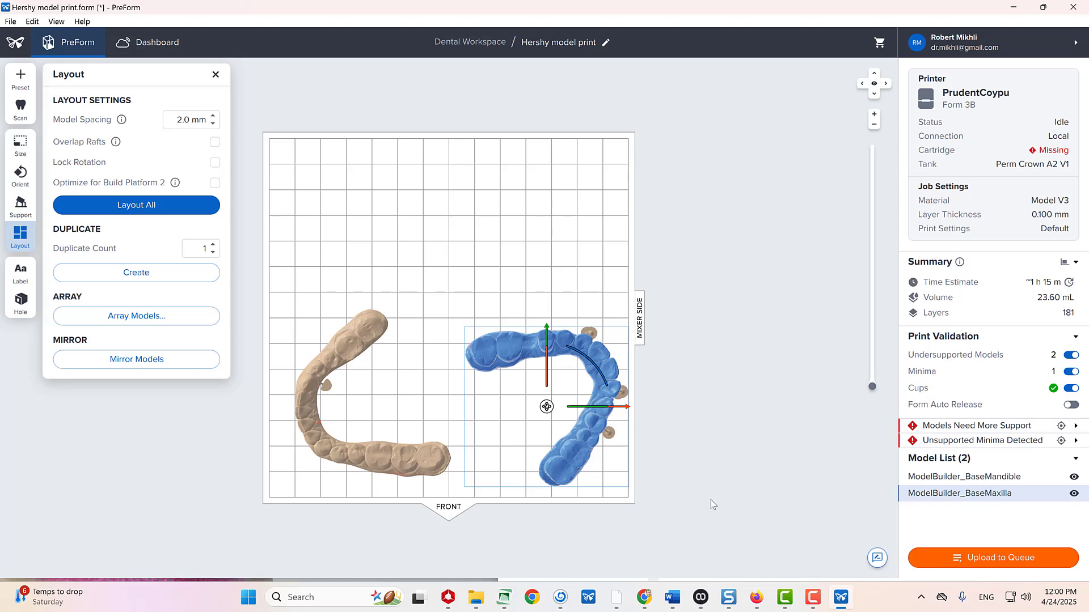
left_click(1001, 559)
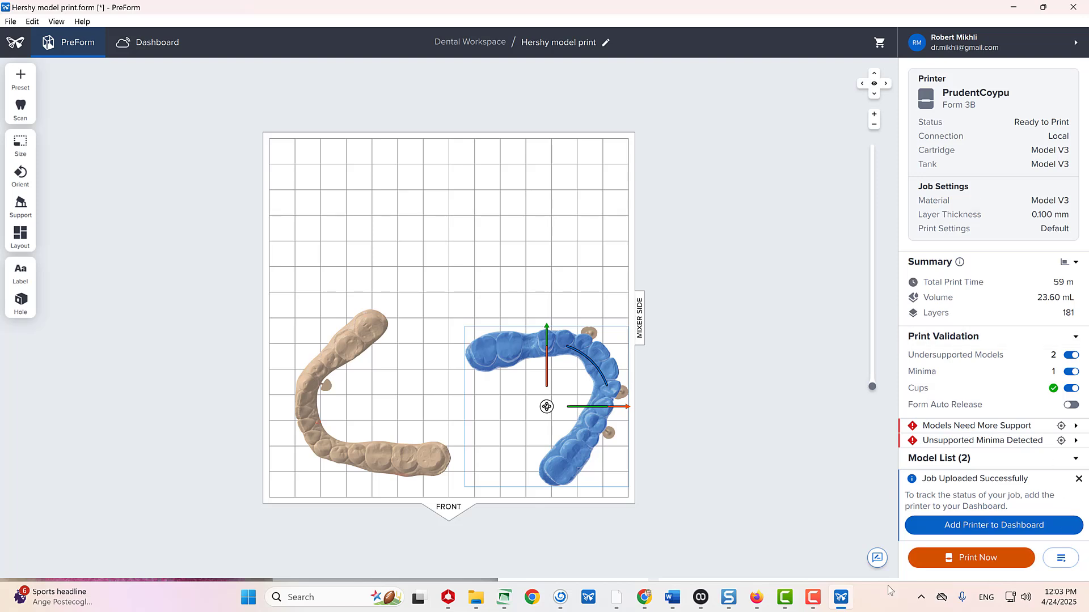
left_click(788, 599)
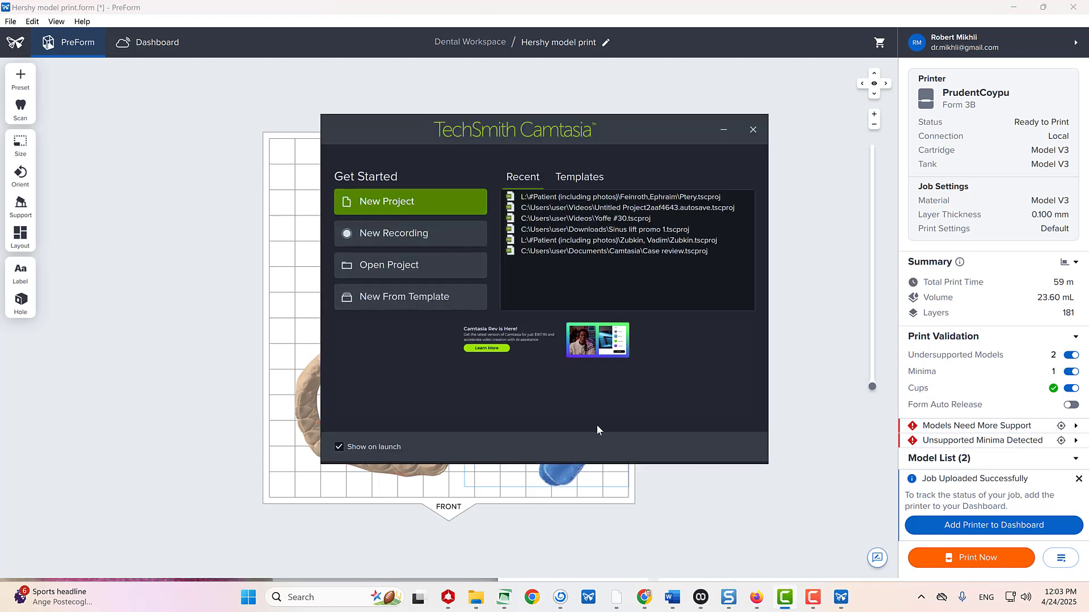
mouse_move(820, 599)
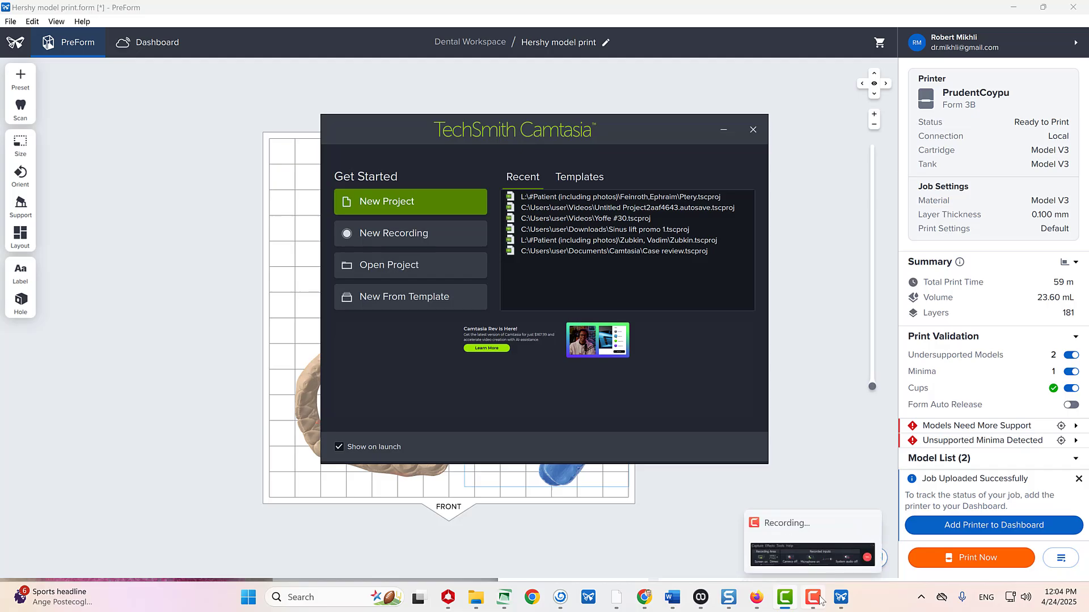
left_click(817, 544)
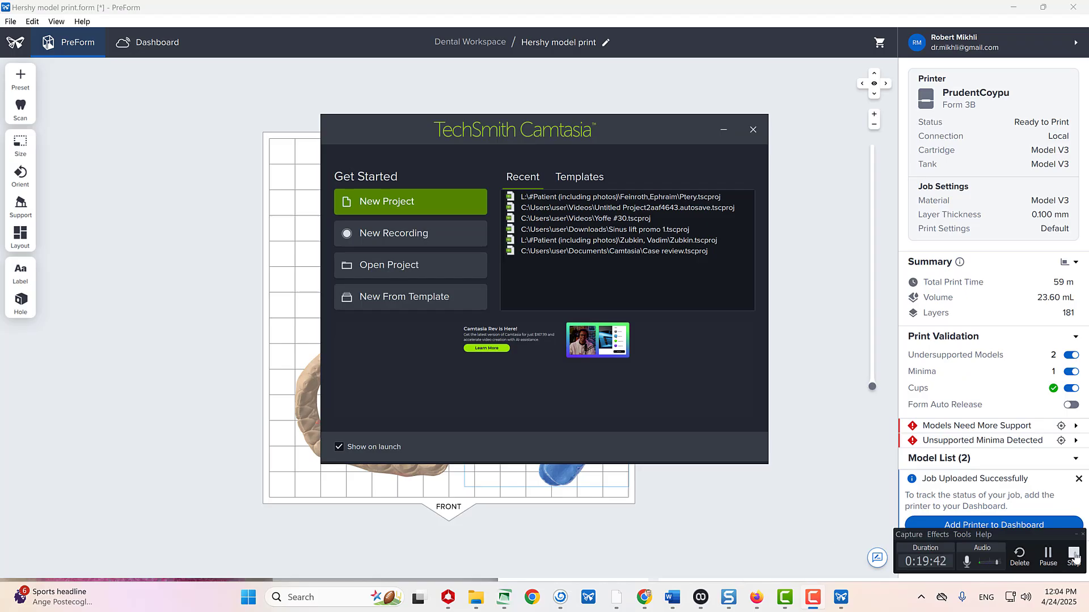